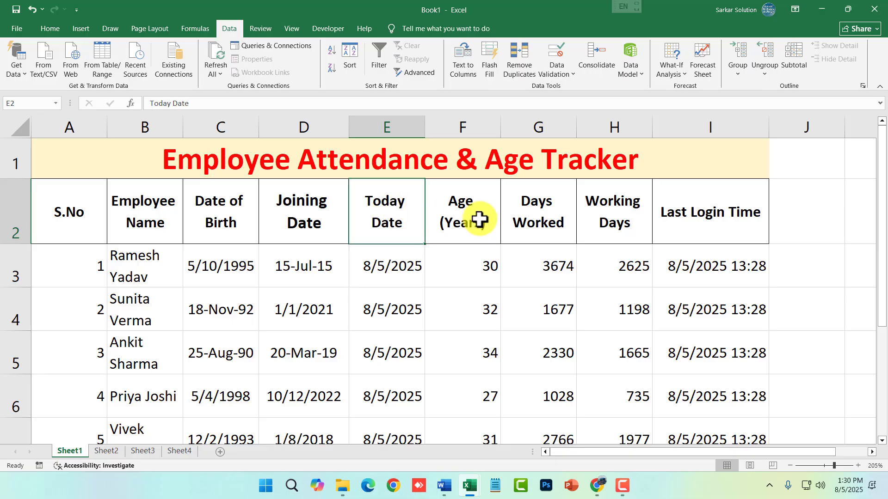
Step: Review the Age (Years), Days Worked, Working Days and Last Login Time headers in row 2
{"action": "left_click", "coordinate": [483, 218]}
{"action": "left_click", "coordinate": [550, 226]}
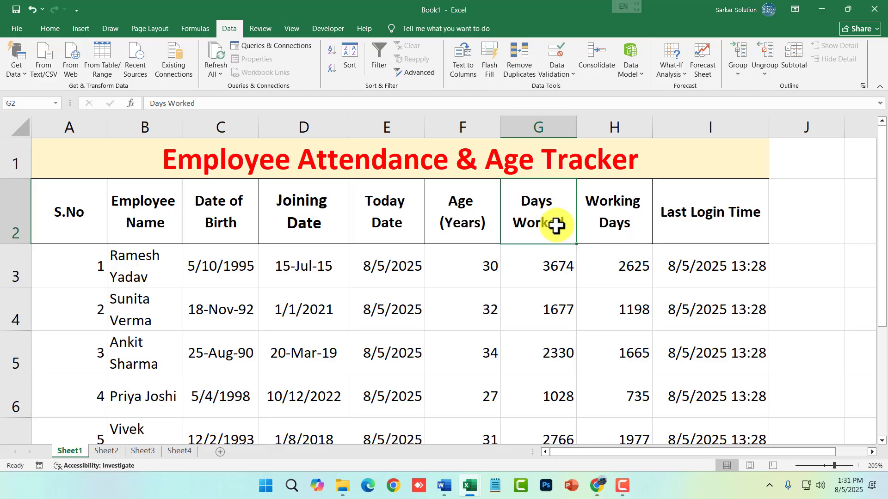
{"action": "left_click", "coordinate": [656, 222]}
{"action": "left_click", "coordinate": [634, 203]}
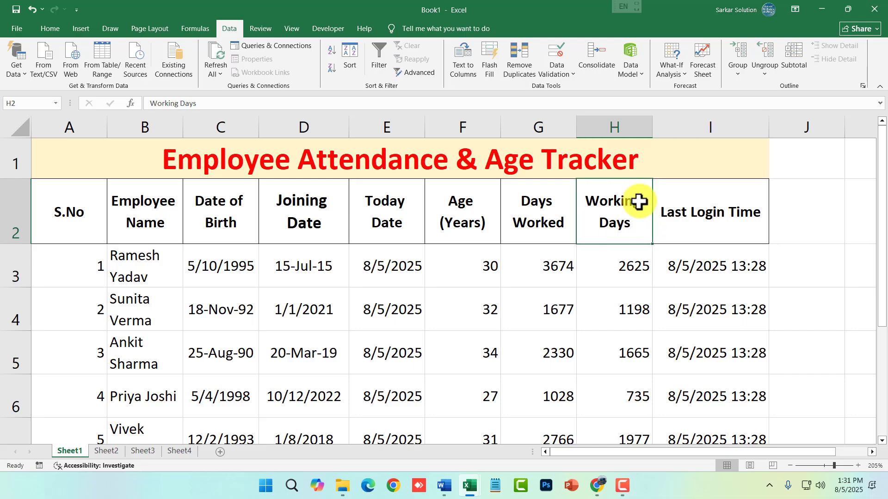
{"action": "left_click", "coordinate": [680, 229]}
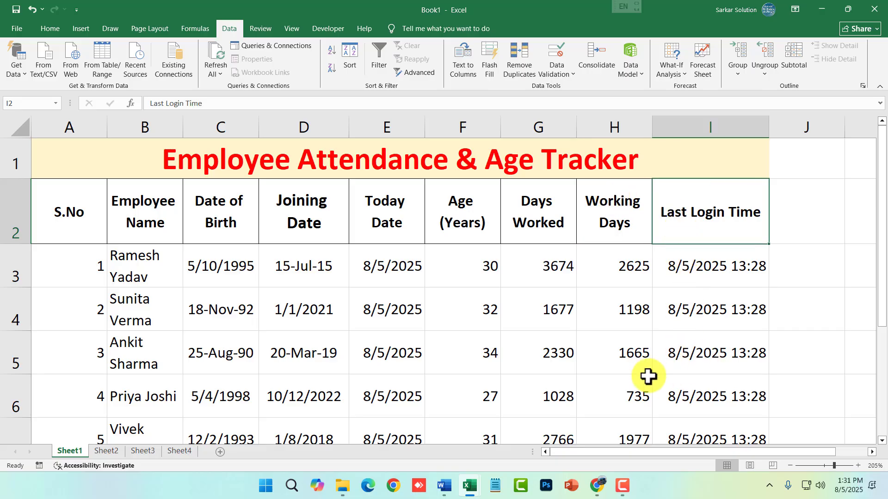
{"action": "left_click", "coordinate": [509, 361]}
Step: AutoFit the row heights and the column widths of columns A to I in the employee table
{"action": "left_click_drag", "start_coordinate": [85, 127], "coordinate": [700, 145]}
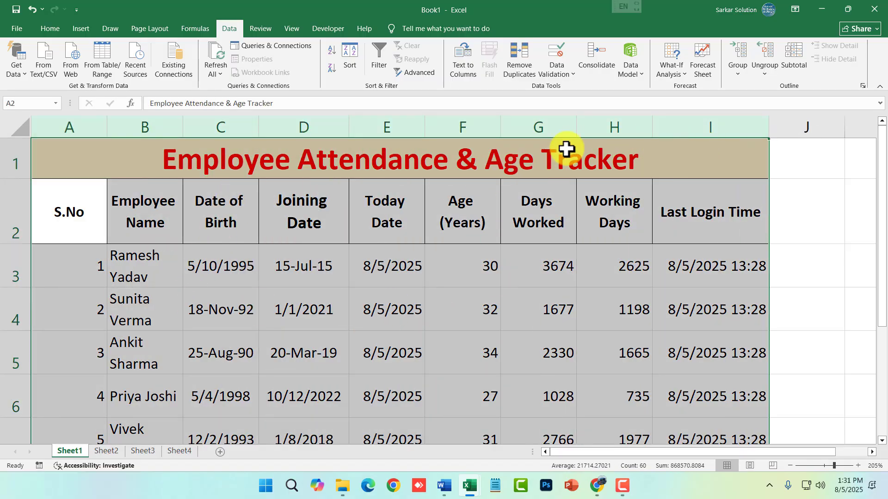
{"action": "left_click_drag", "start_coordinate": [652, 131], "coordinate": [692, 129]}
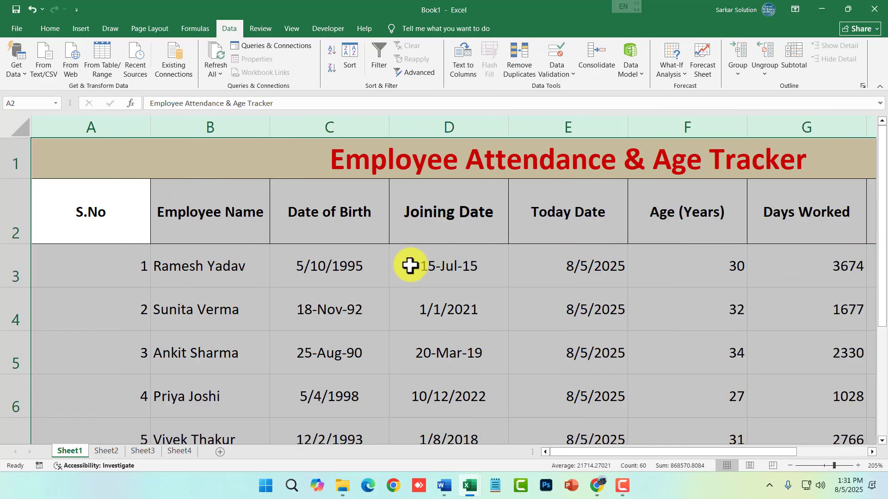
{"action": "scroll", "coordinate": [406, 271], "scroll_direction": "down", "scroll_amount": 4}
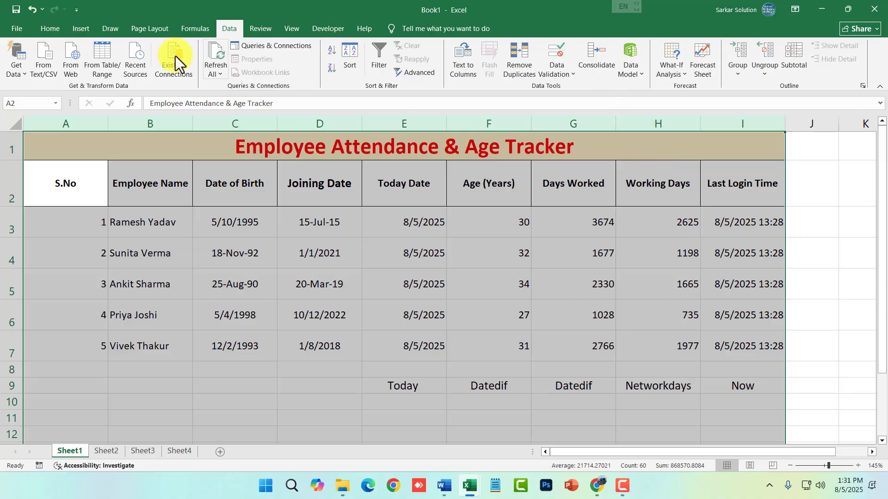
{"action": "left_click", "coordinate": [51, 29]}
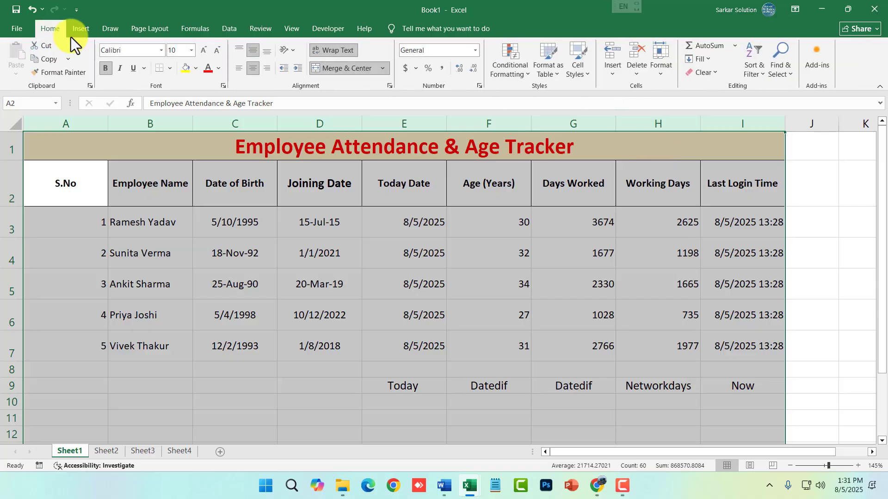
{"action": "left_click", "coordinate": [661, 78]}
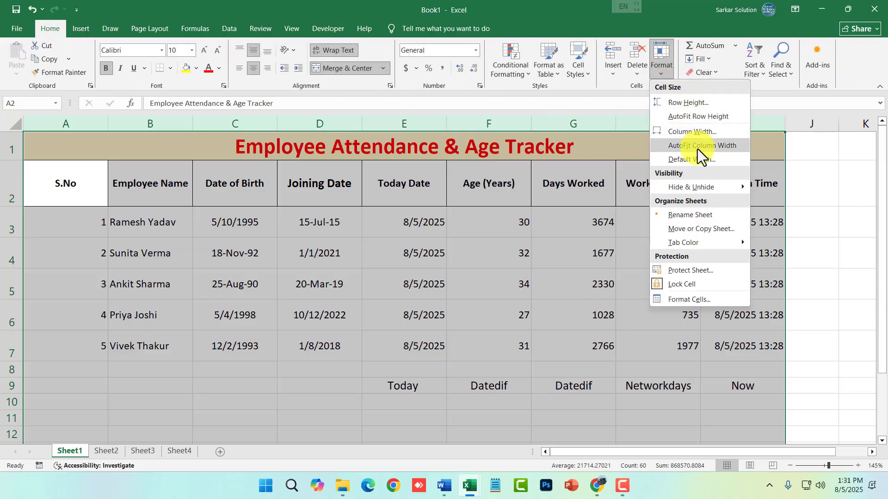
{"action": "left_click", "coordinate": [696, 116]}
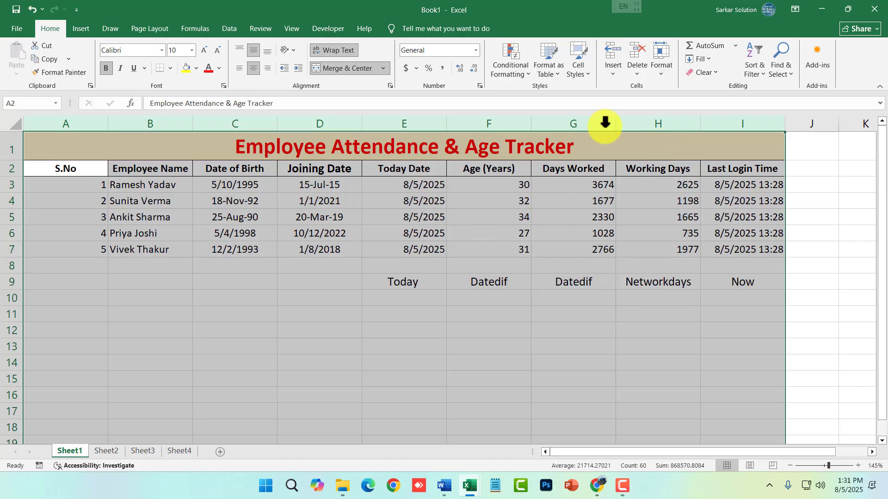
{"action": "left_click", "coordinate": [666, 76]}
{"action": "left_click", "coordinate": [696, 148]}
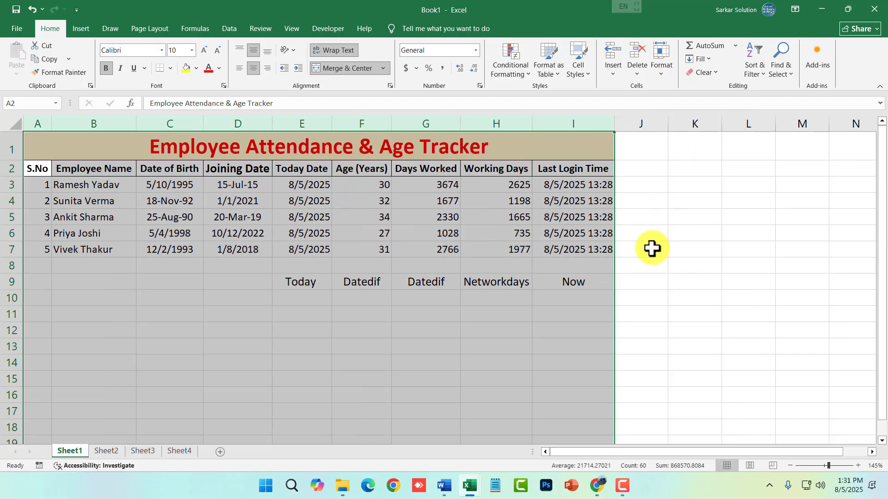
{"action": "scroll", "coordinate": [328, 277], "scroll_direction": "up", "scroll_amount": 3}
{"action": "left_click", "coordinate": [330, 291]}
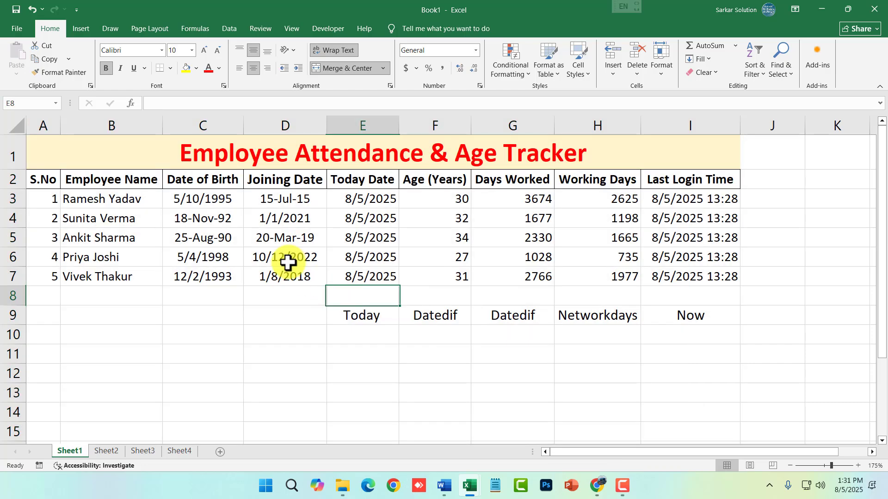
Step: Clear the contents of E3:I7, from the Today Date column through the Last Login Time column
{"action": "left_click_drag", "start_coordinate": [111, 199], "coordinate": [104, 273]}
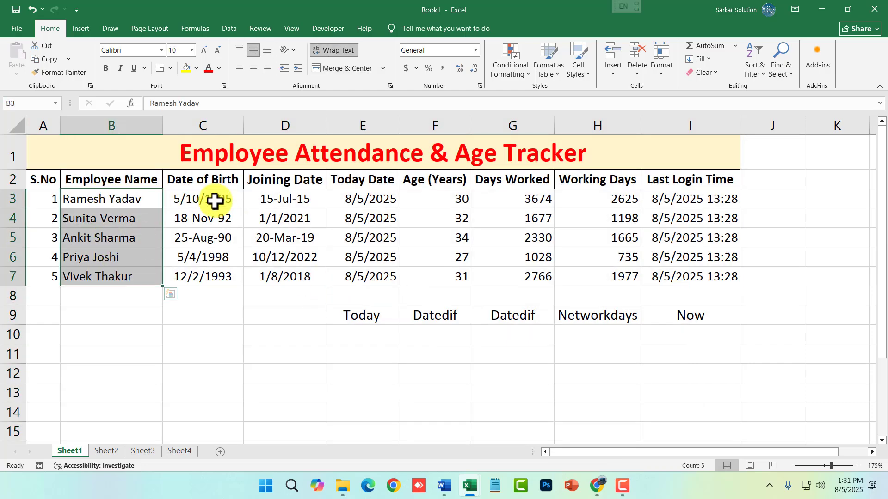
{"action": "left_click_drag", "start_coordinate": [214, 200], "coordinate": [217, 268]}
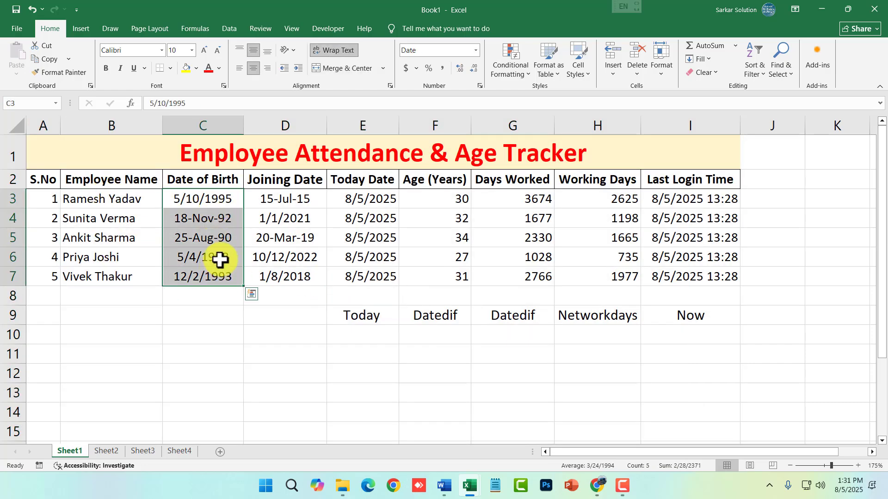
{"action": "left_click_drag", "start_coordinate": [289, 203], "coordinate": [292, 274]}
{"action": "left_click", "coordinate": [366, 196]}
{"action": "left_click_drag", "start_coordinate": [366, 196], "coordinate": [681, 276]}
{"action": "key", "text": "Delete"}
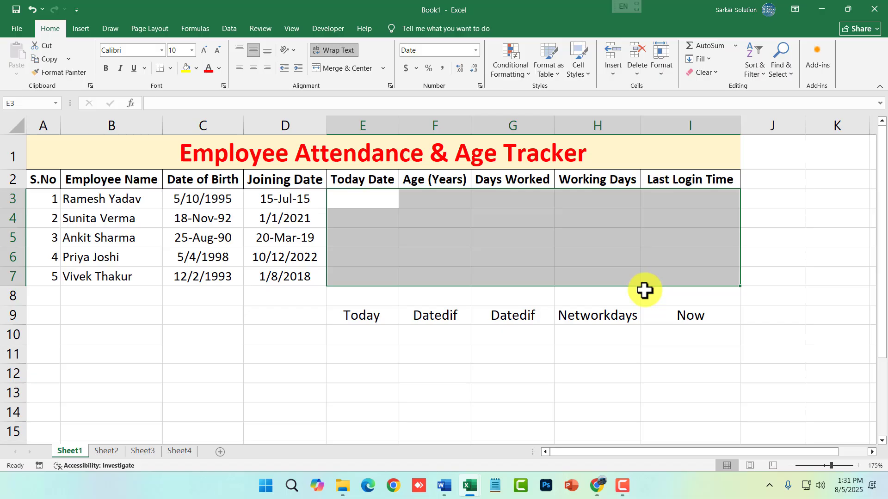
{"action": "left_click", "coordinate": [581, 390]}
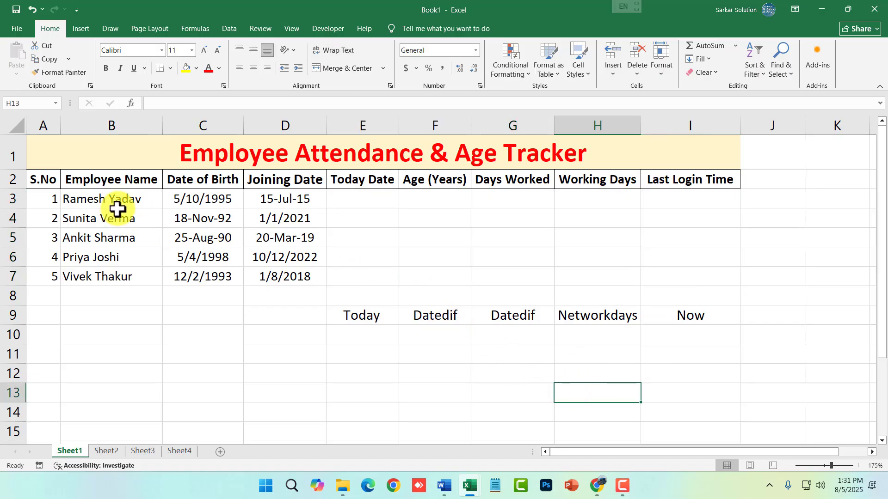
Step: Enter the formula =TODAY() in cell E3 under Today Date
{"action": "scroll", "coordinate": [285, 264], "scroll_direction": "up", "scroll_amount": 2}
{"action": "scroll", "coordinate": [585, 319], "scroll_direction": "up", "scroll_amount": 1}
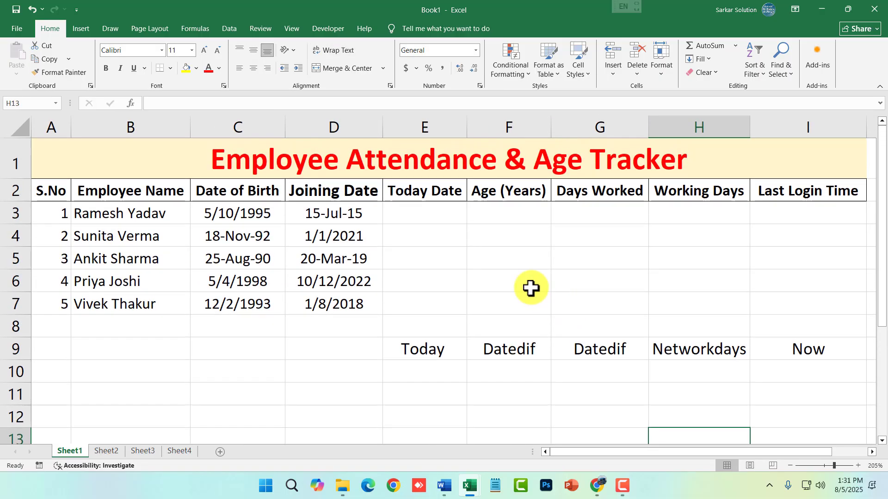
{"action": "left_click", "coordinate": [446, 220]}
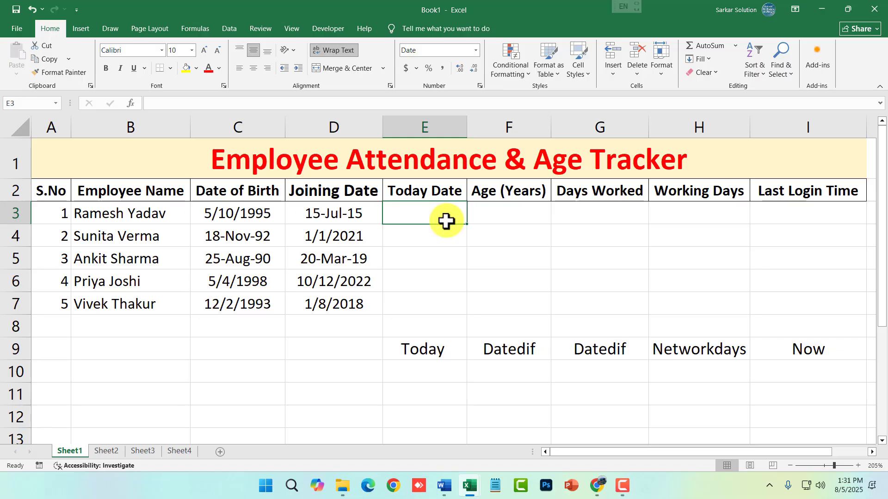
{"action": "type", "text": "=toda"}
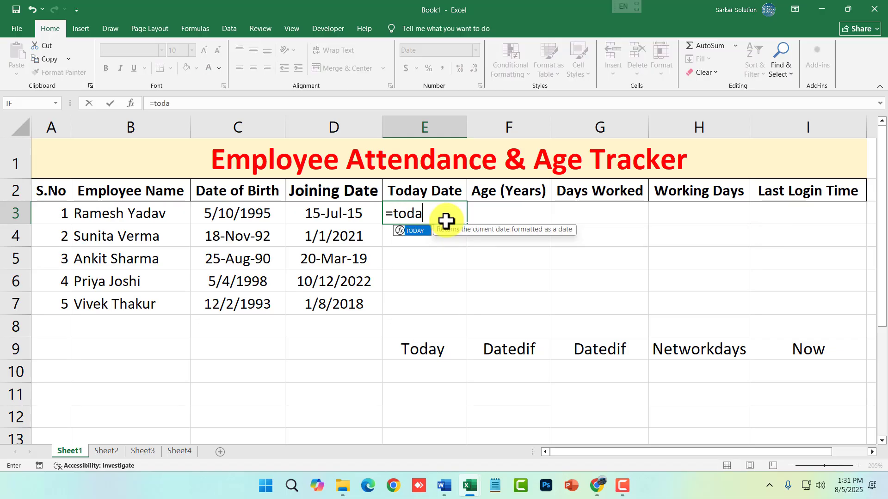
{"action": "type", "text": "y"}
{"action": "key", "text": "Tab"}
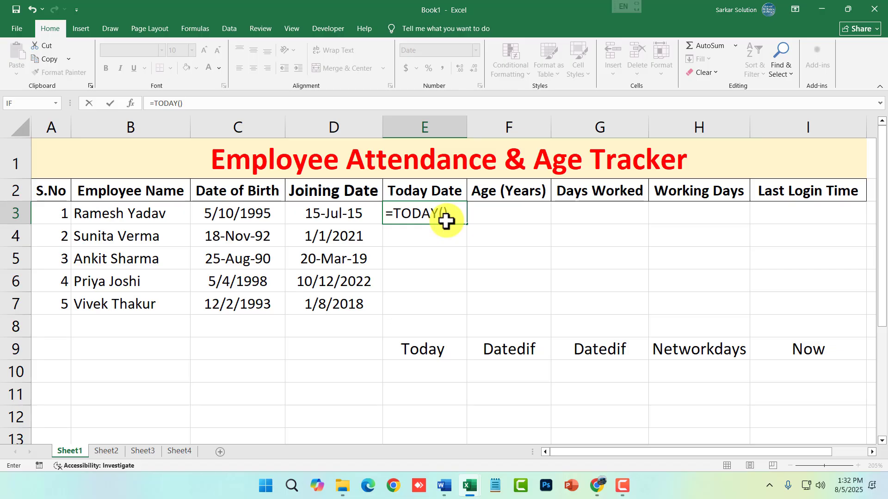
{"action": "key", "text": "Return"}
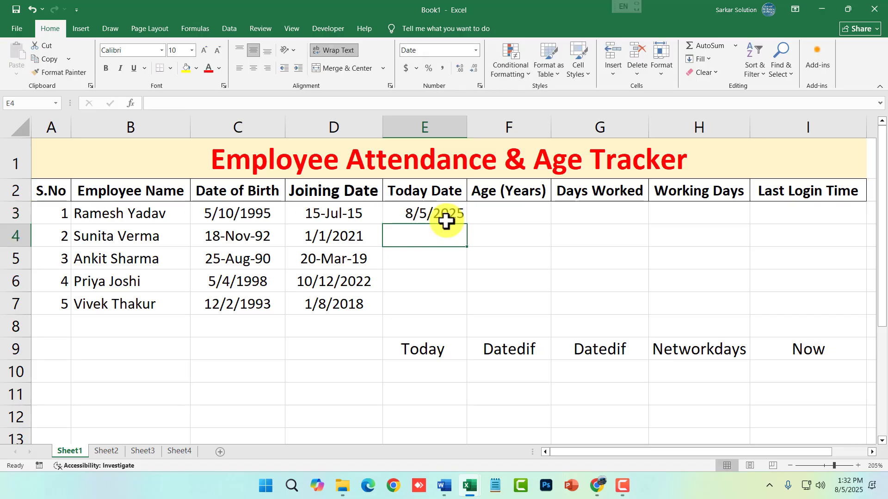
Step: Copy the TODAY formula from E3 down to E7 and undo that fill
{"action": "left_click", "coordinate": [447, 221]}
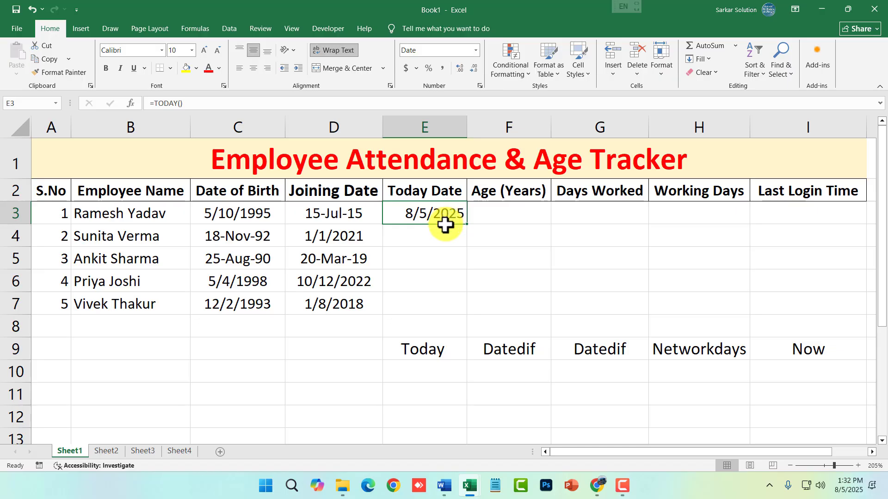
{"action": "left_click_drag", "start_coordinate": [448, 224], "coordinate": [450, 298]}
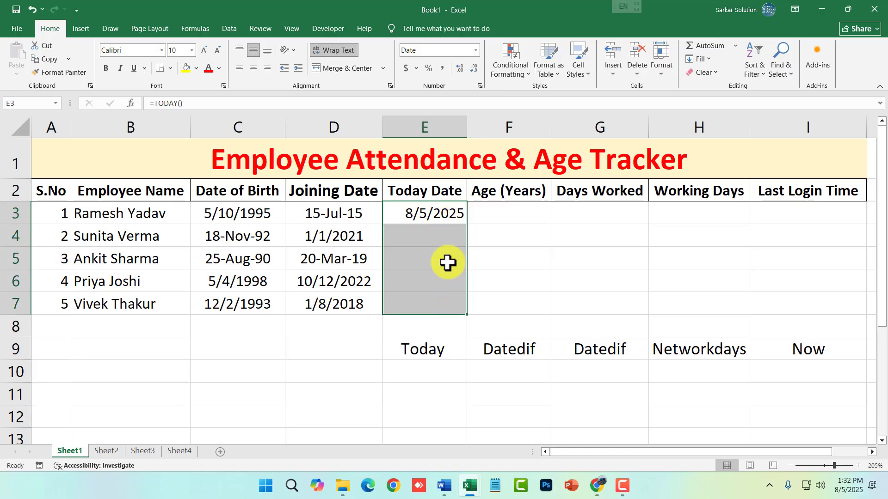
{"action": "left_click", "coordinate": [442, 218]}
{"action": "left_click_drag", "start_coordinate": [466, 224], "coordinate": [462, 311]}
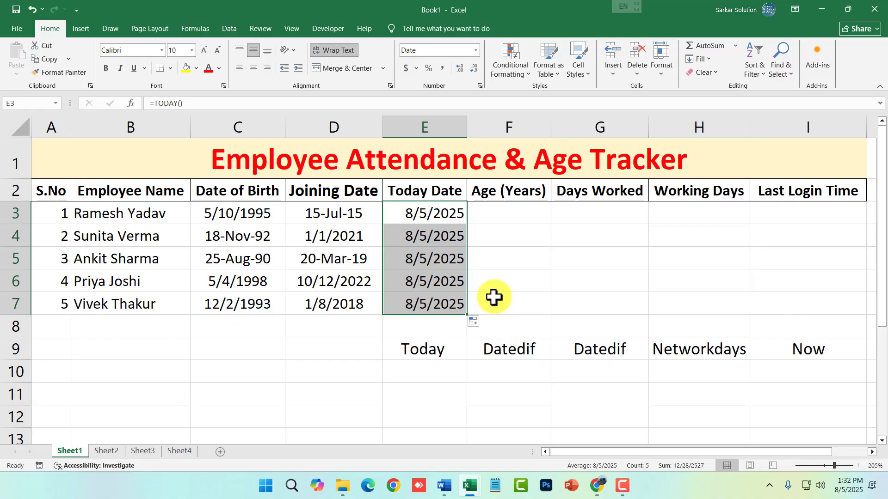
{"action": "left_click", "coordinate": [443, 217]}
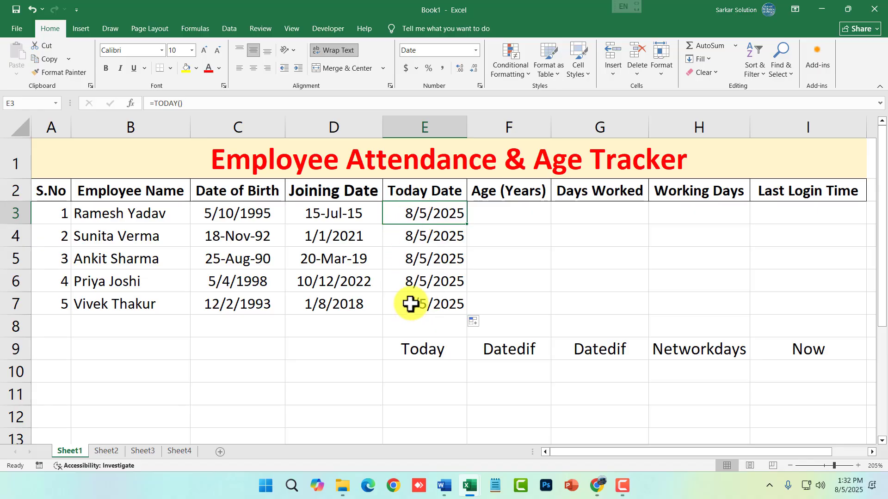
{"action": "key", "text": "ctrl+z"}
Step: Fill the range E3:E7 down with the TODAY formula from E3
{"action": "left_click", "coordinate": [520, 231]}
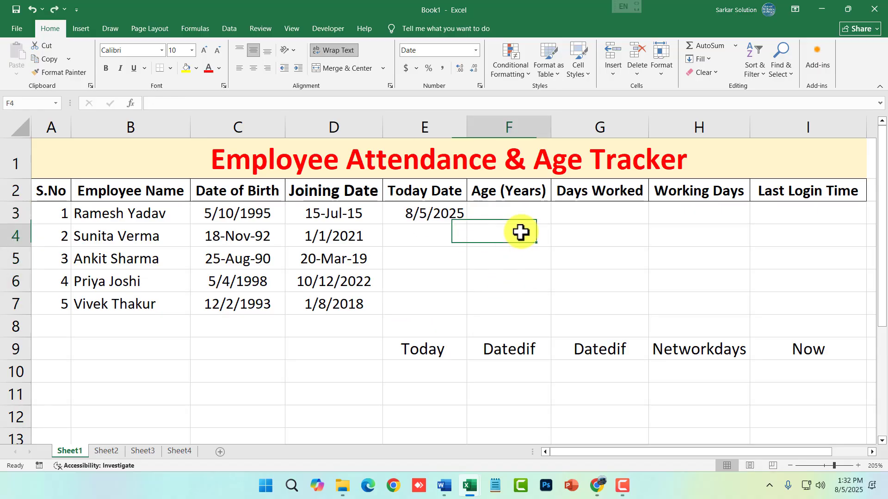
{"action": "left_click_drag", "start_coordinate": [454, 213], "coordinate": [441, 310]}
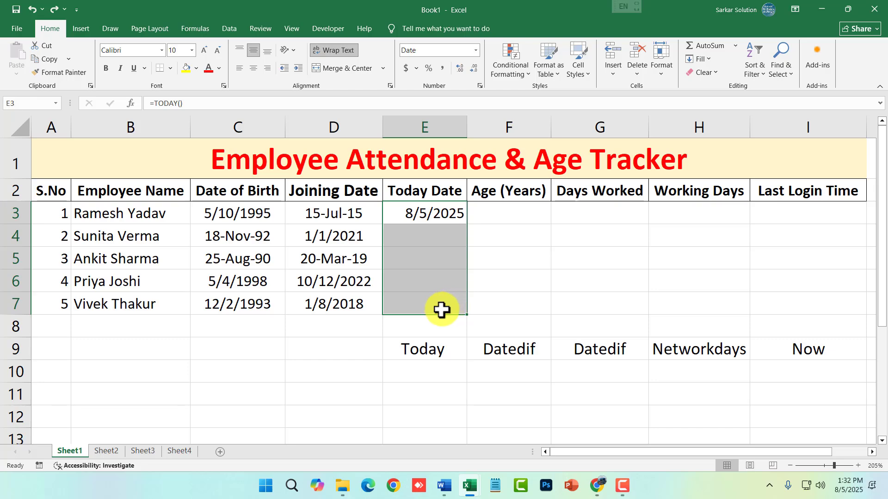
{"action": "key", "text": "ctrl+d"}
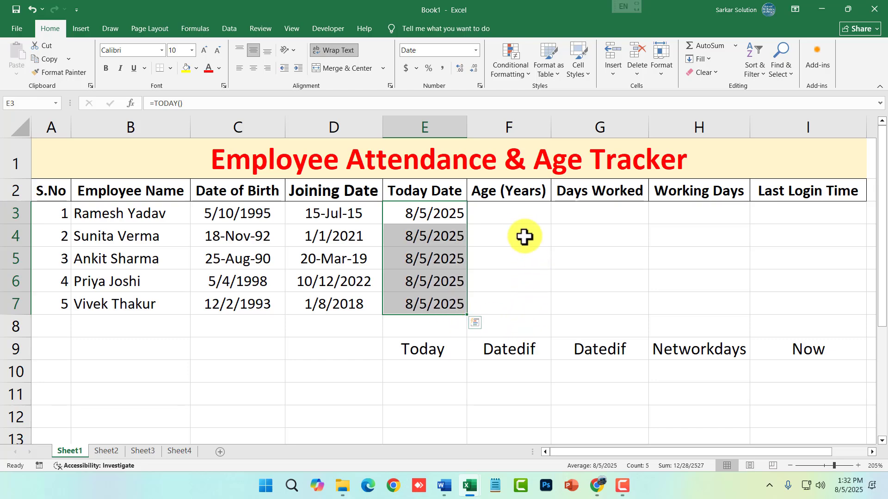
Step: Enter the formula =DATEDIF(C3,E3, "Y") in cell F3 under Age (Years)
{"action": "left_click", "coordinate": [511, 217]}
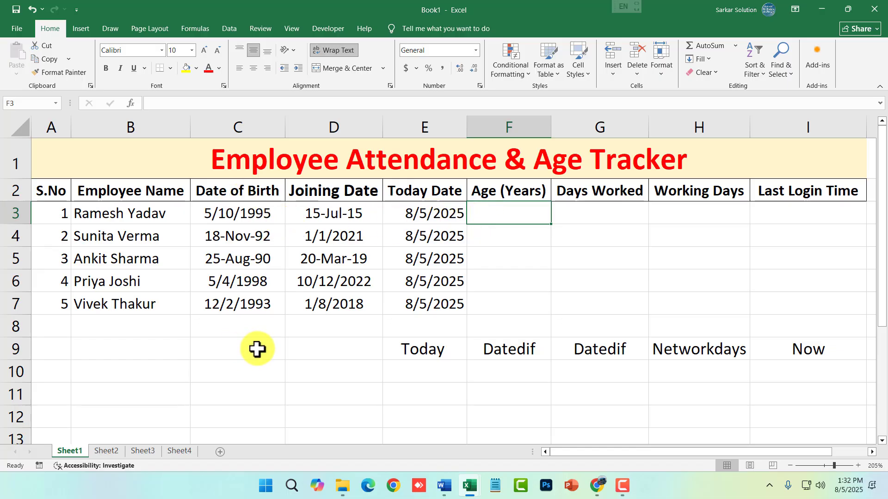
{"action": "left_click", "coordinate": [256, 211]}
{"action": "left_click", "coordinate": [408, 217]}
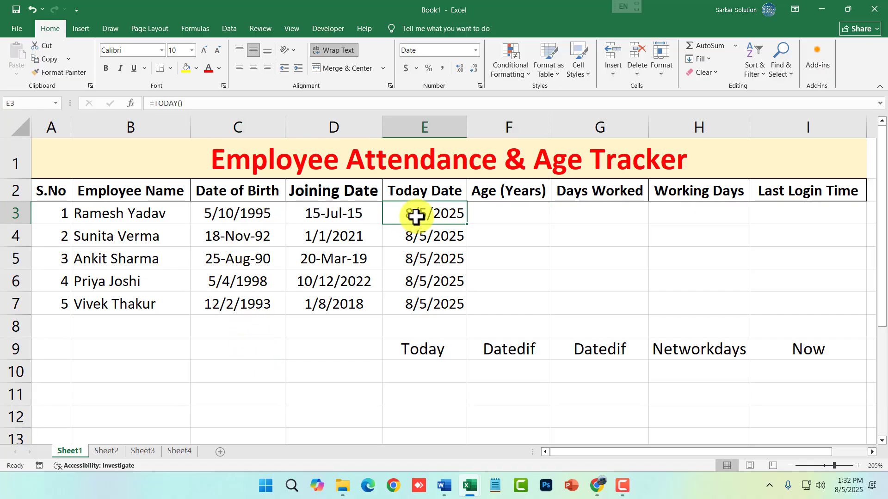
{"action": "left_click", "coordinate": [516, 218]}
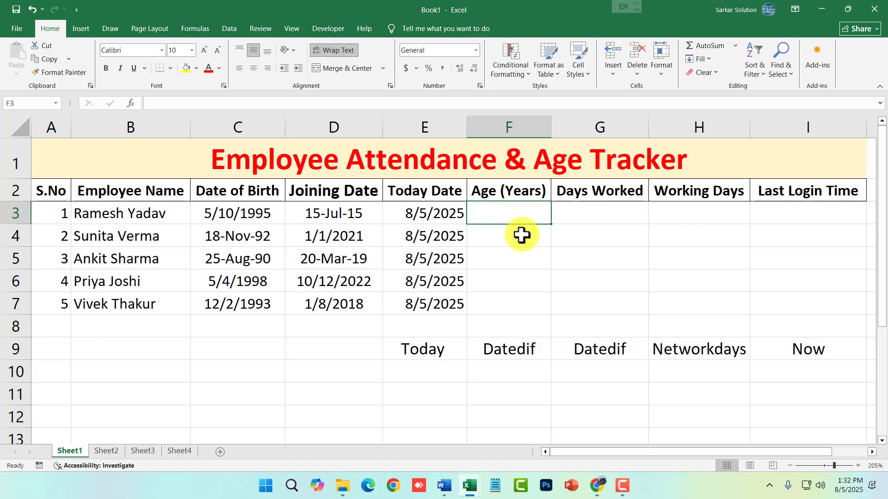
{"action": "type", "text": "DATE"}
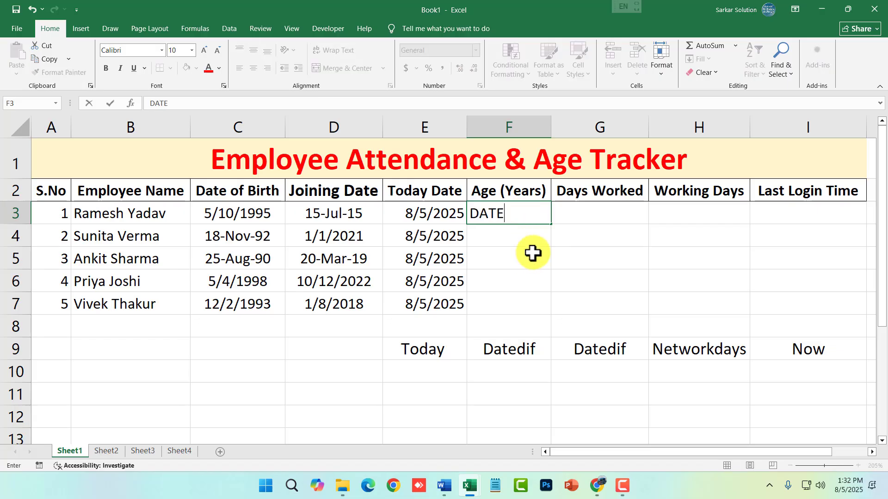
{"action": "type", "text": "DIF"}
{"action": "key", "text": "BackSpace"}
{"action": "key", "text": "BackSpace"}
{"action": "key", "text": "BackSpace"}
{"action": "type", "text": "="}
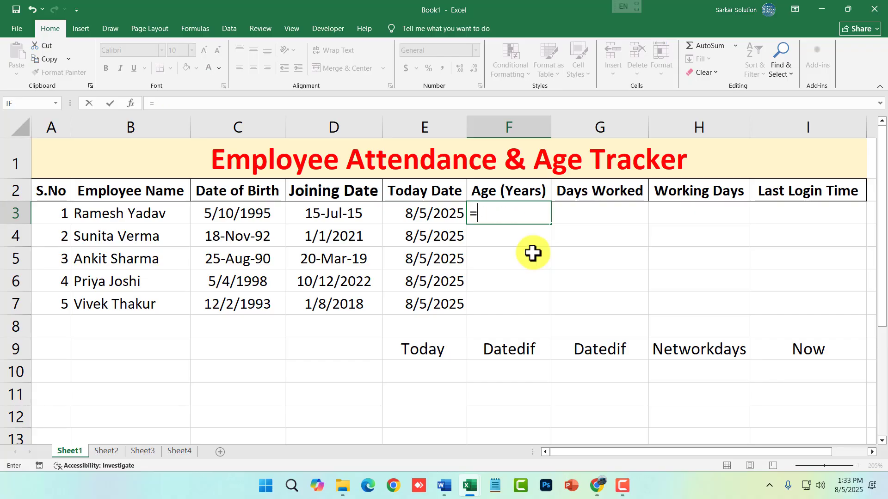
{"action": "type", "text": "DATEDIF"}
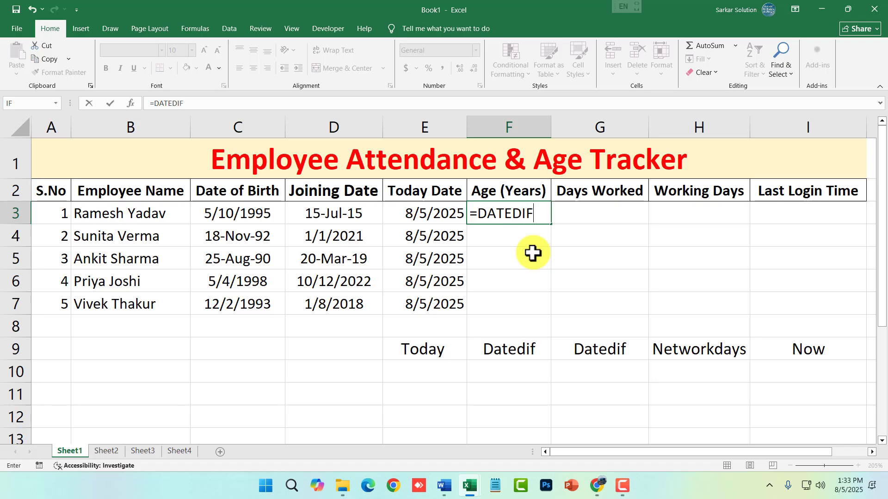
{"action": "type", "text": "("}
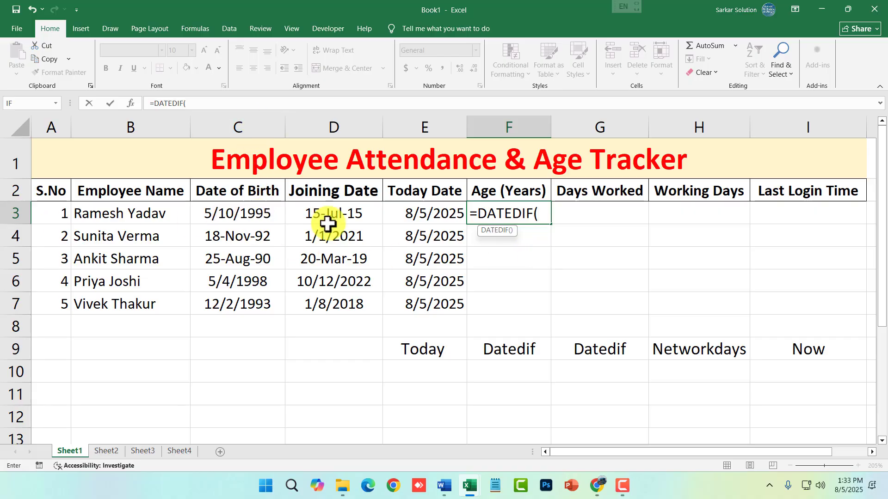
{"action": "type", "text": "C3"}
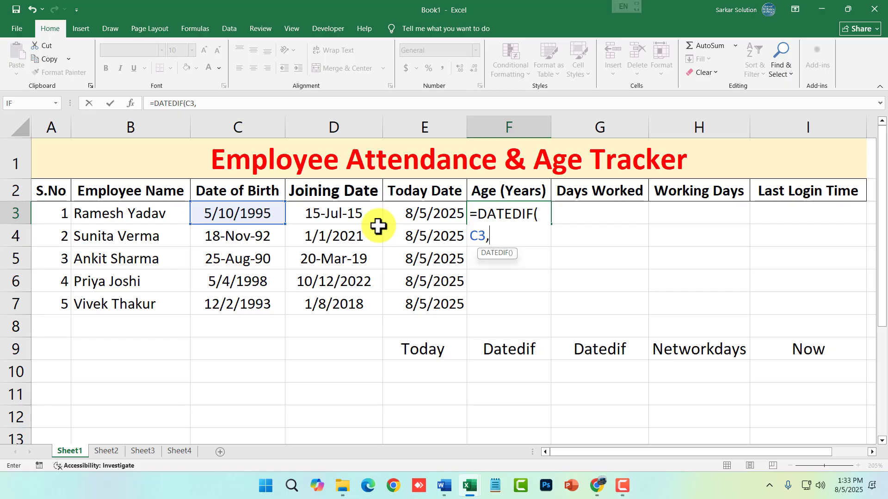
{"action": "type", "text": ","}
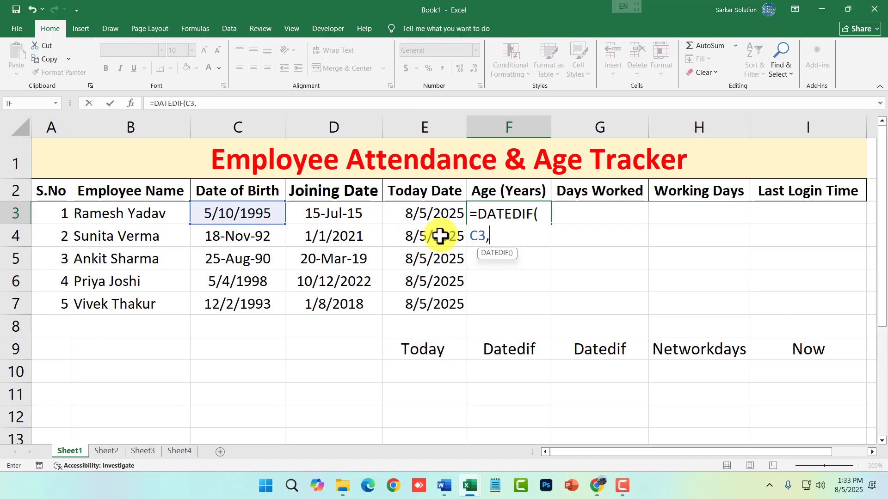
{"action": "type", "text": "E3, \"Y"}
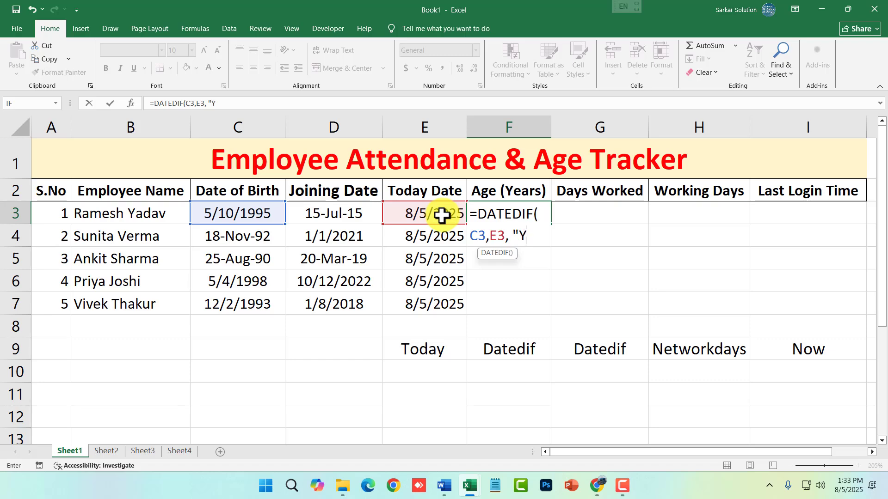
{"action": "key", "text": "Return"}
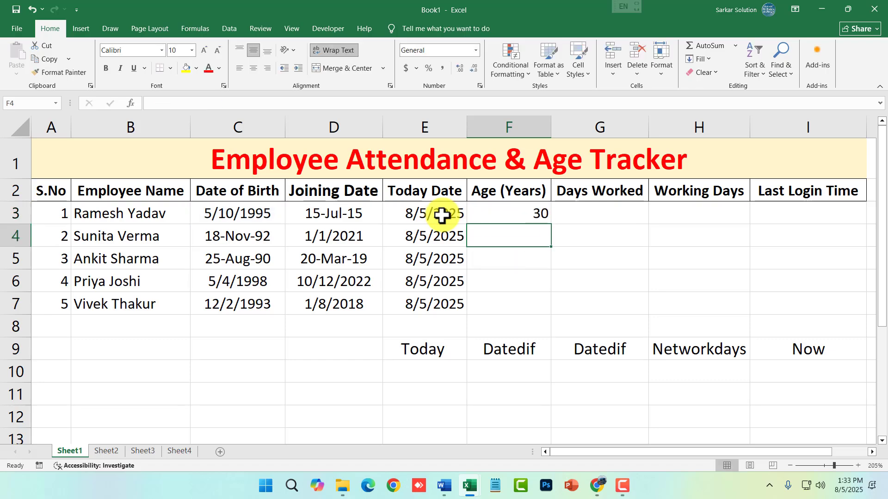
Step: Examine the function name and date arguments of the DATEDIF formula in F3
{"action": "left_click", "coordinate": [522, 216]}
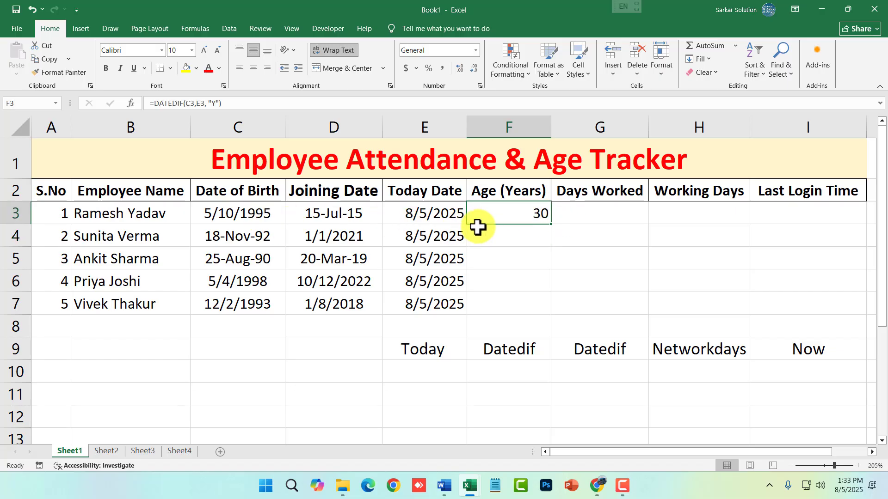
{"action": "double_click", "coordinate": [529, 214]}
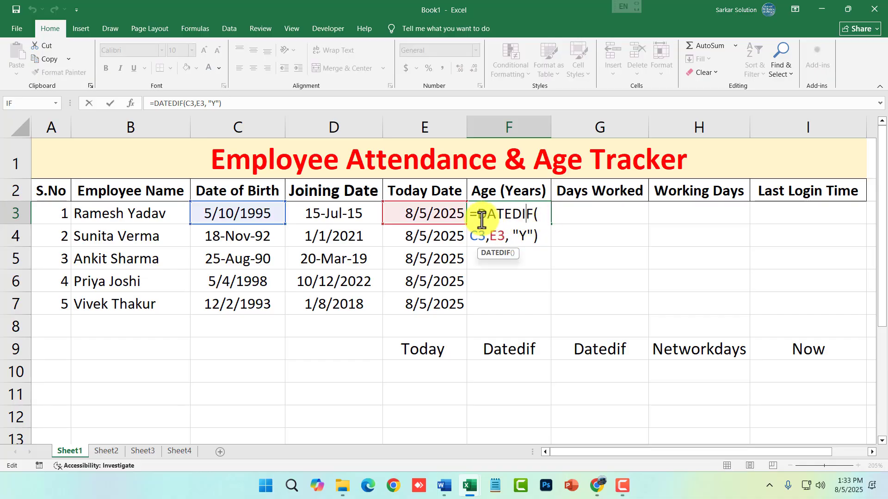
{"action": "left_click_drag", "start_coordinate": [482, 216], "coordinate": [533, 217]}
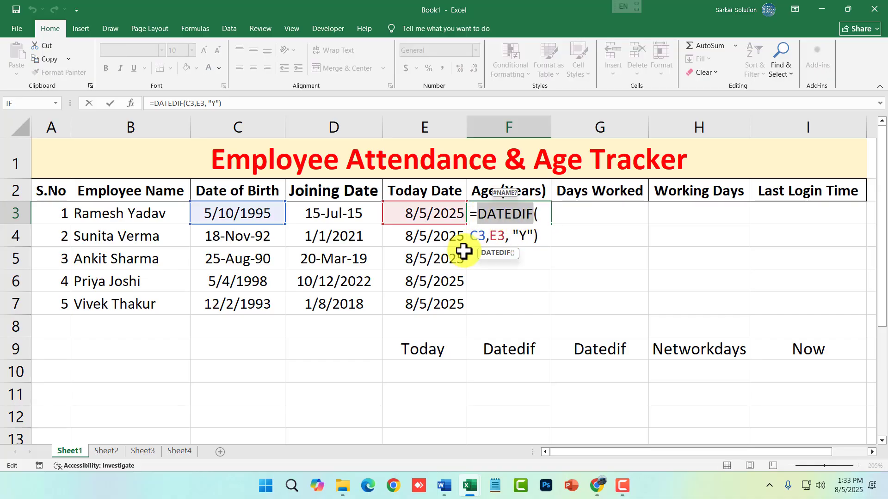
{"action": "double_click", "coordinate": [497, 237]}
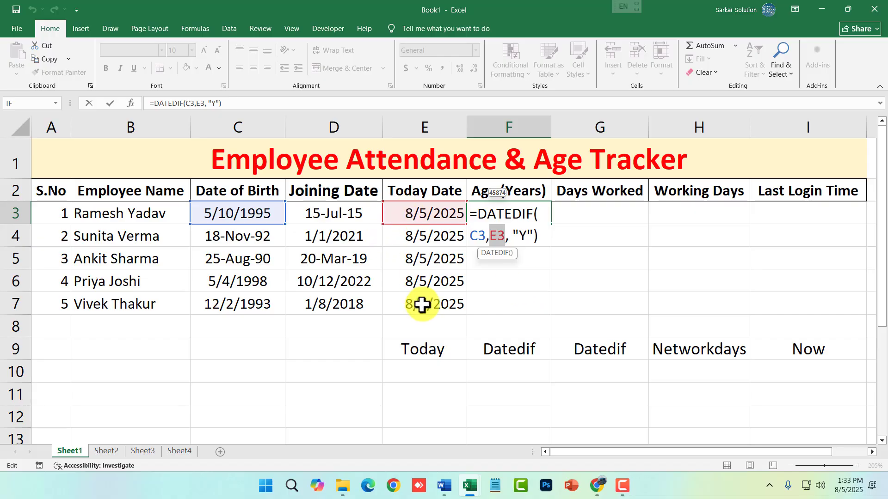
{"action": "key", "text": "Return"}
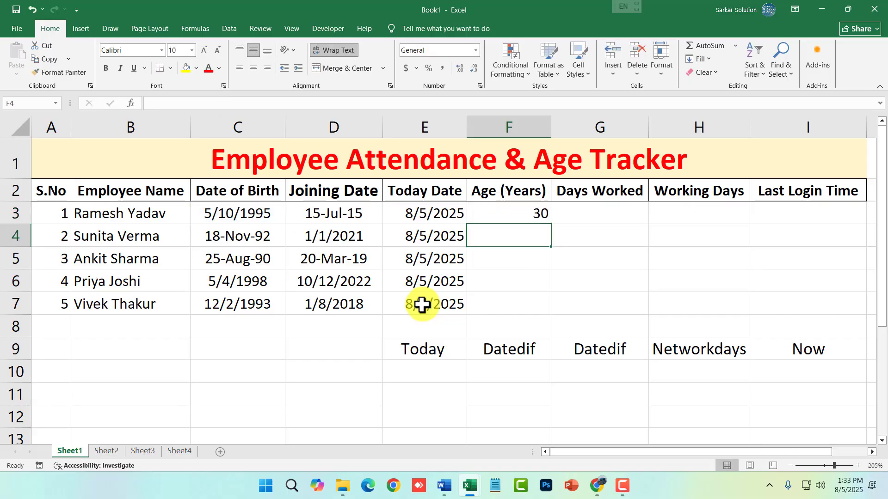
Step: Fill the range F3:F7 down with the DATEDIF age formula from F3
{"action": "left_click", "coordinate": [509, 214]}
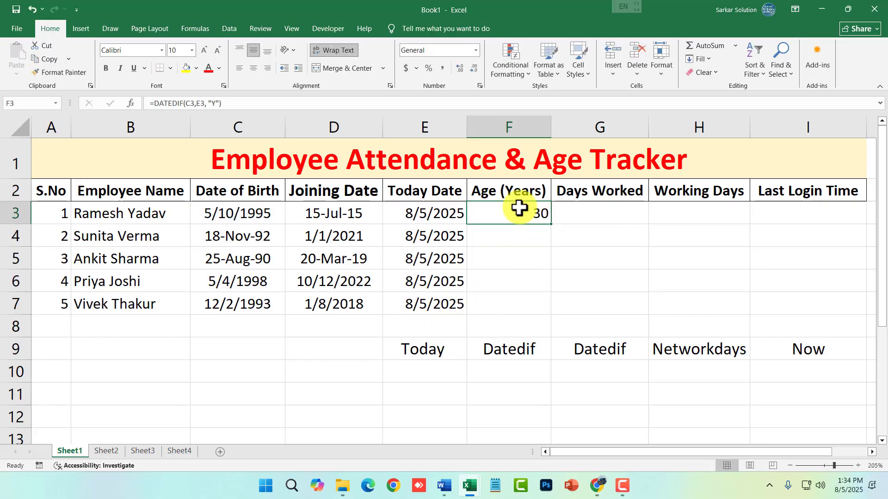
{"action": "left_click_drag", "start_coordinate": [519, 208], "coordinate": [523, 297]}
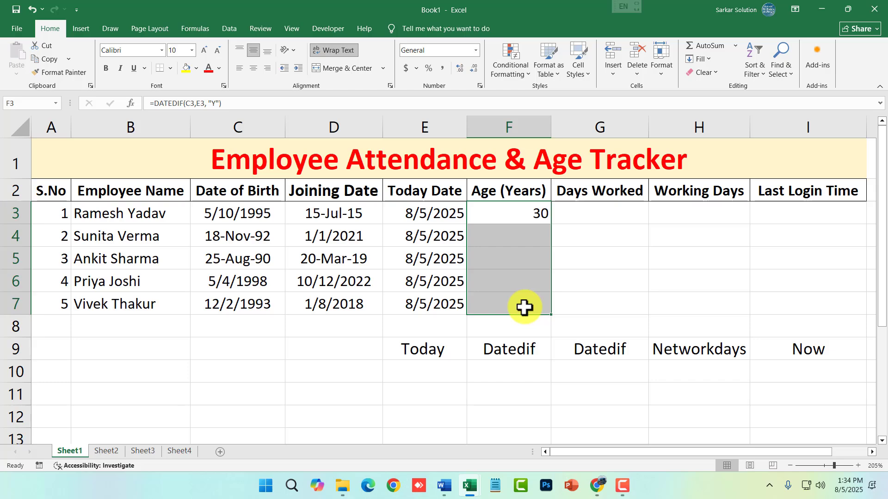
{"action": "key", "text": "ctrl+d"}
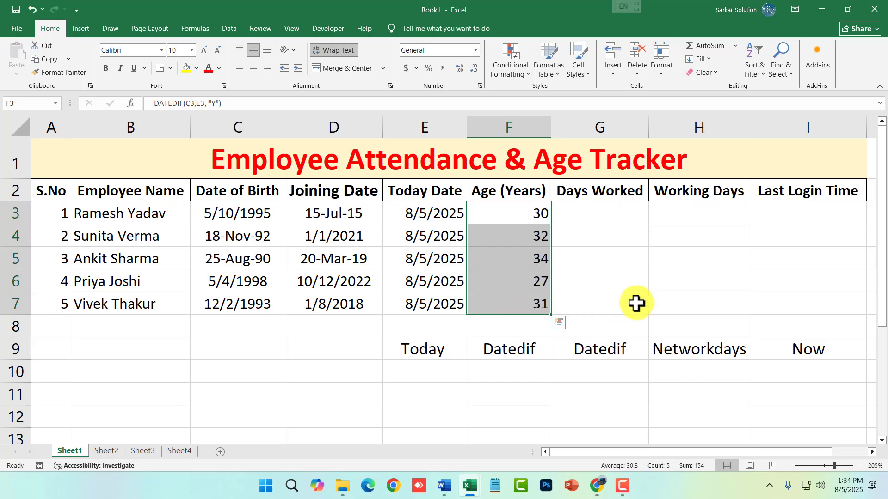
Step: Check the unit argument "Y" in the age formula in F3
{"action": "left_click", "coordinate": [602, 260]}
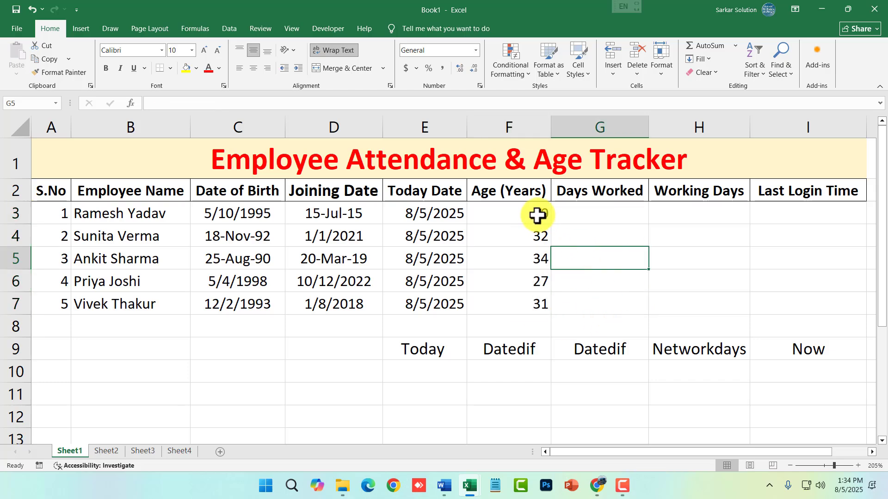
{"action": "double_click", "coordinate": [536, 215]}
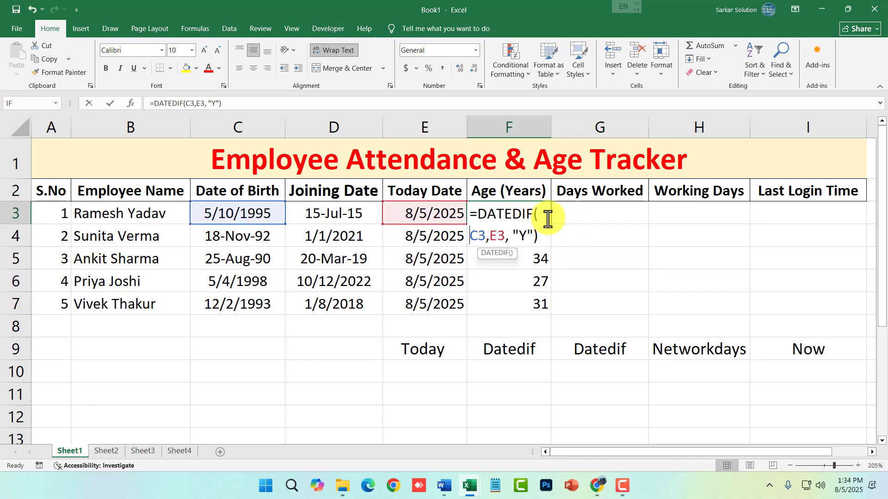
{"action": "double_click", "coordinate": [522, 236]}
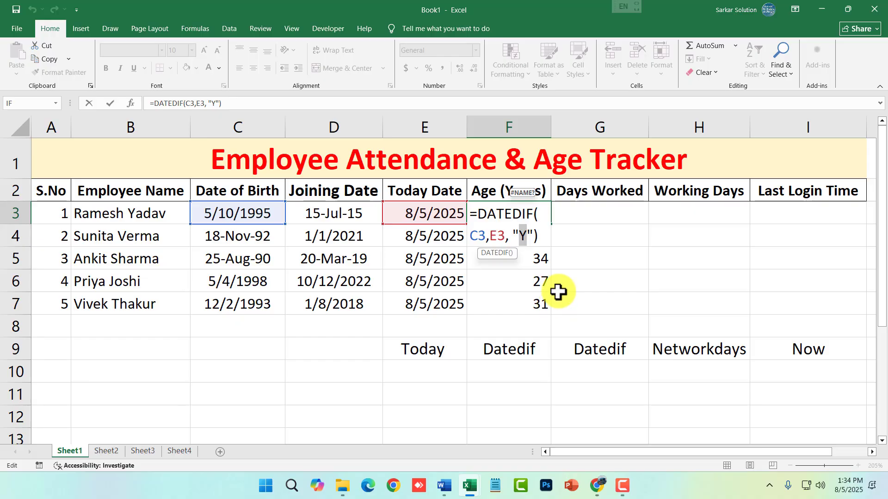
{"action": "key", "text": "Return"}
Step: Enter the formula =DATEDIF(D3,E3,"D") in cell G3 under Days Worked
{"action": "left_click", "coordinate": [611, 213]}
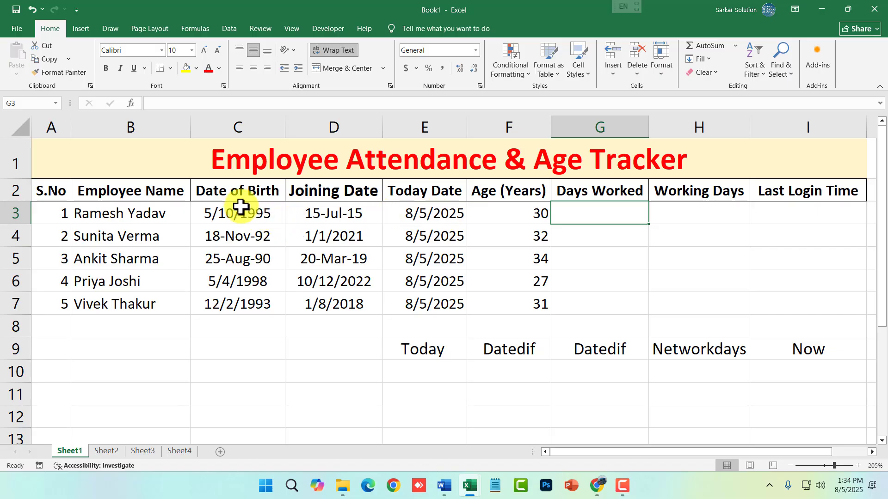
{"action": "left_click", "coordinate": [329, 215]}
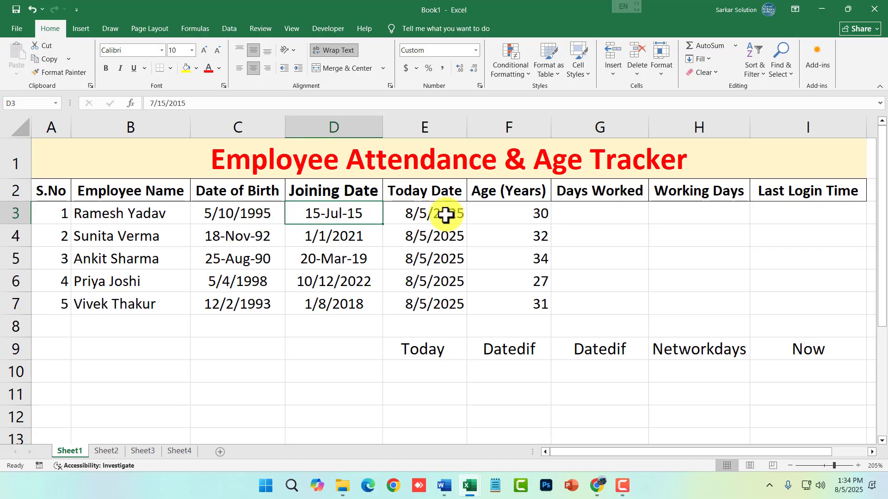
{"action": "left_click", "coordinate": [445, 215]}
{"action": "left_click", "coordinate": [584, 219]}
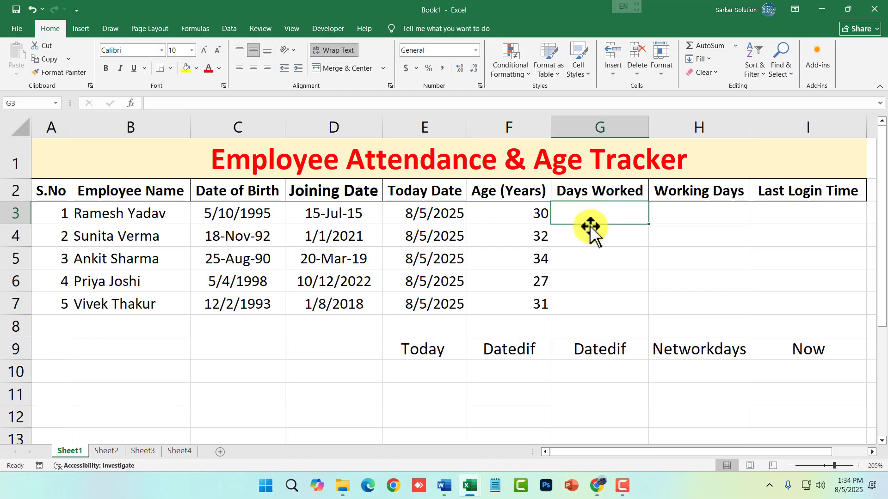
{"action": "type", "text": "=DATEUF"}
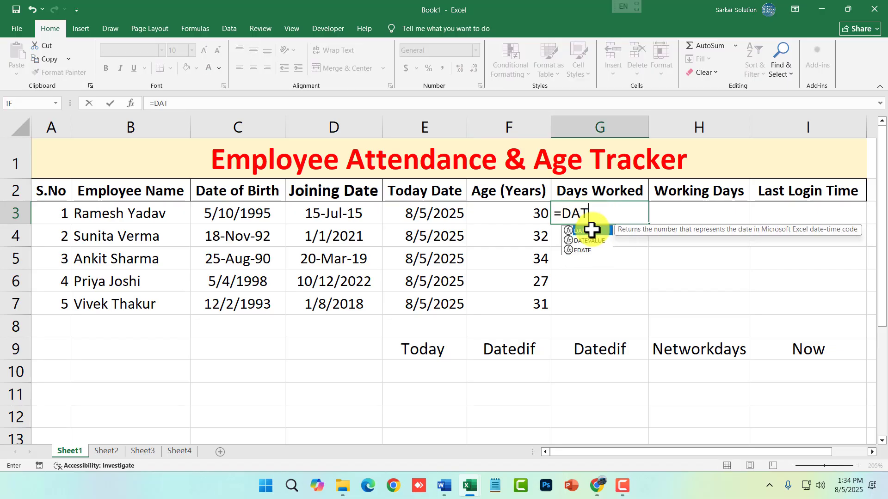
{"action": "key", "text": "BackSpace"}
{"action": "key", "text": "BackSpace"}
{"action": "type", "text": "DIF("}
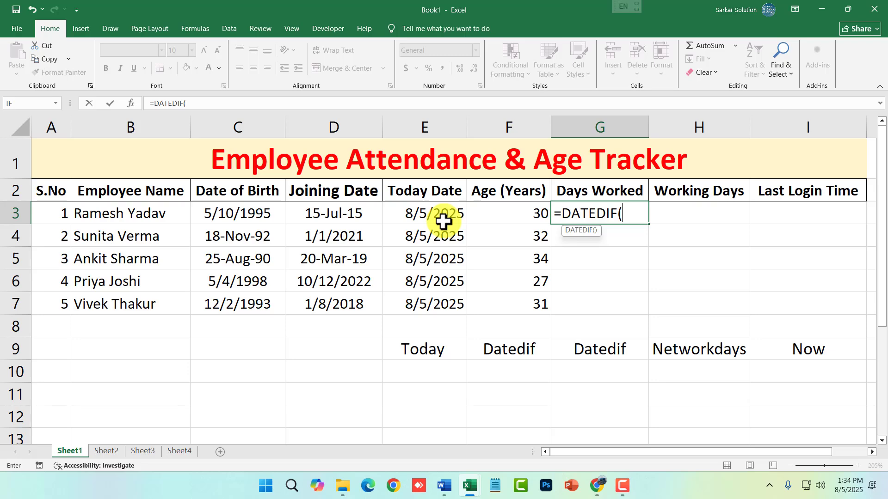
{"action": "type", "text": "D3,"}
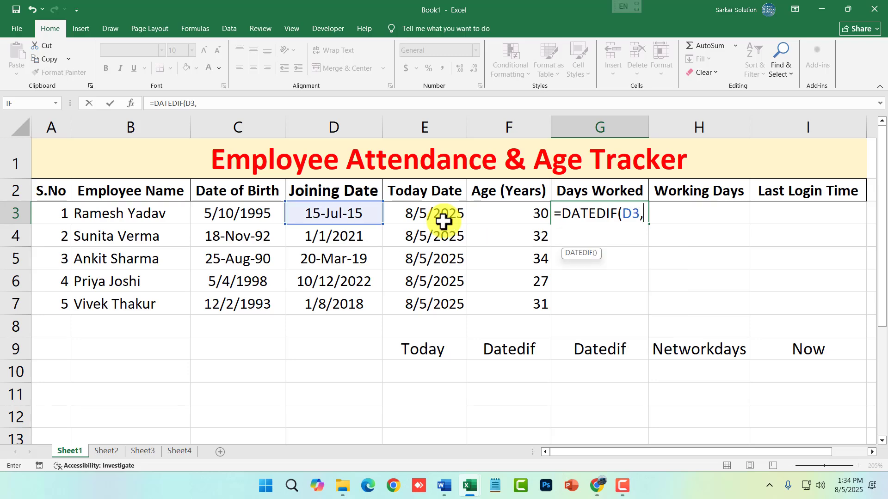
{"action": "type", "text": "E3,\""}
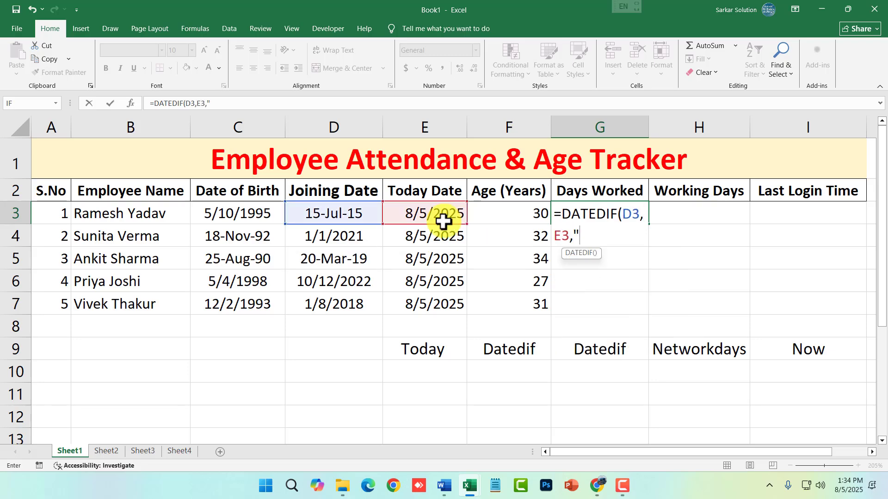
{"action": "type", "text": "d\""}
{"action": "key", "text": "BackSpace"}
{"action": "key", "text": "BackSpace"}
{"action": "type", "text": "D\""}
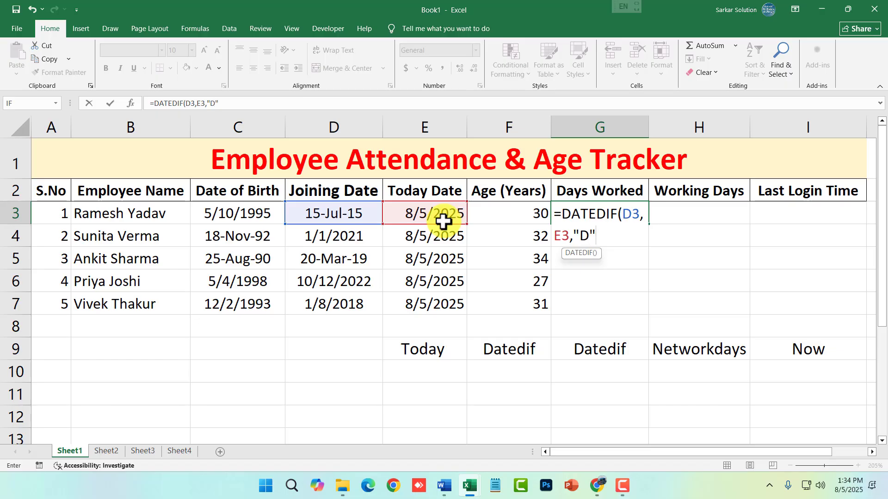
{"action": "type", "text": ")"}
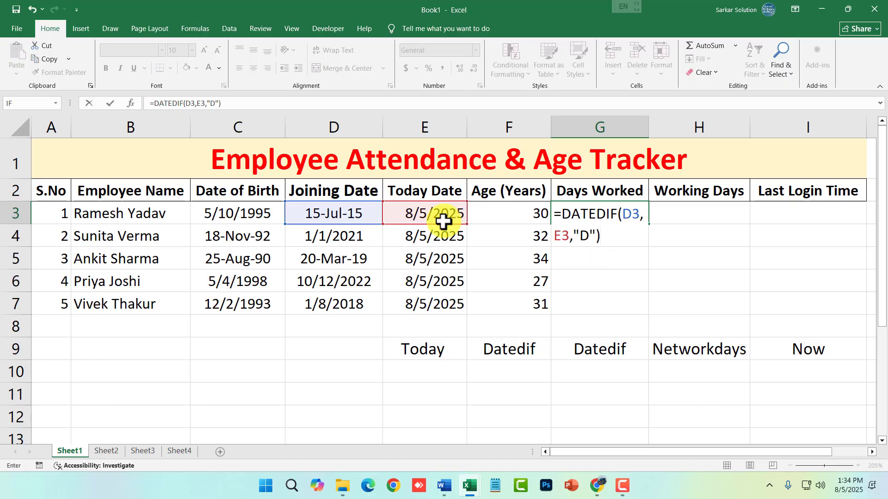
{"action": "key", "text": "Return"}
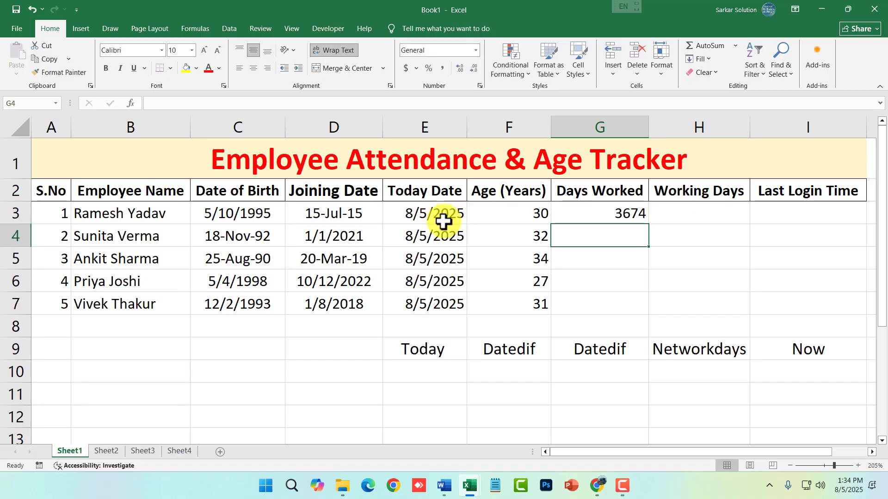
{"action": "left_click", "coordinate": [631, 213]}
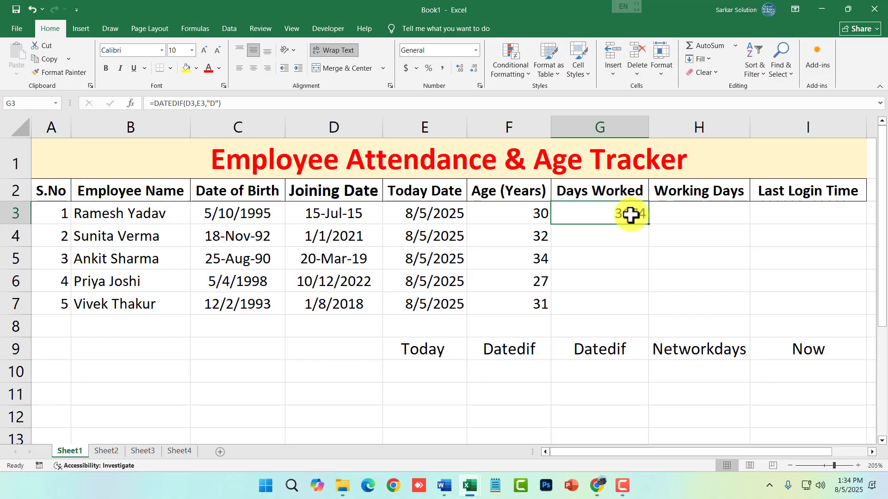
Step: Enter the formula =NETWORKDAYS(D3,E3) in cell H3 under Working Days
{"action": "left_click", "coordinate": [701, 212]}
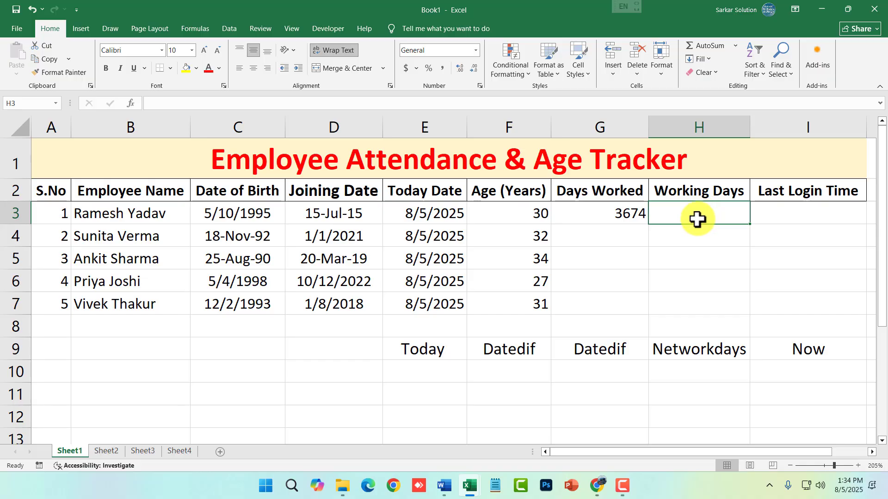
{"action": "type", "text": "=NA"}
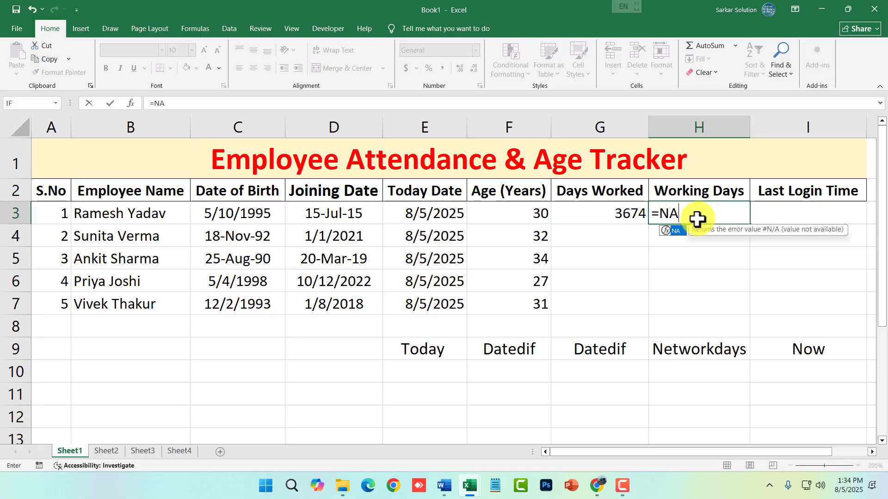
{"action": "key", "text": "BackSpace"}
{"action": "type", "text": "ETWOR"}
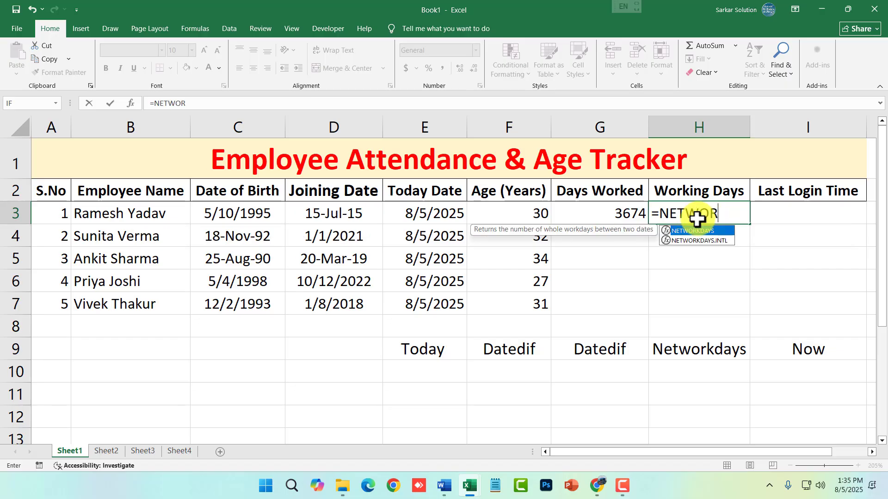
{"action": "type", "text": "KDAYS"}
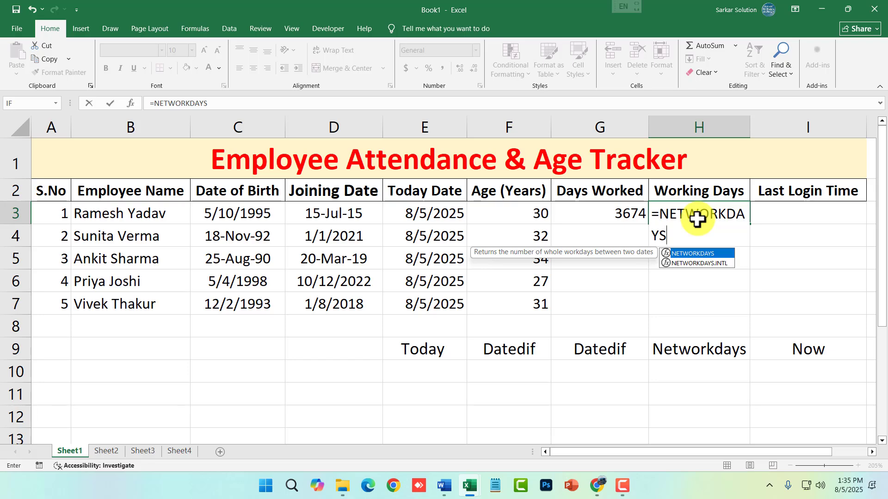
{"action": "type", "text": "("}
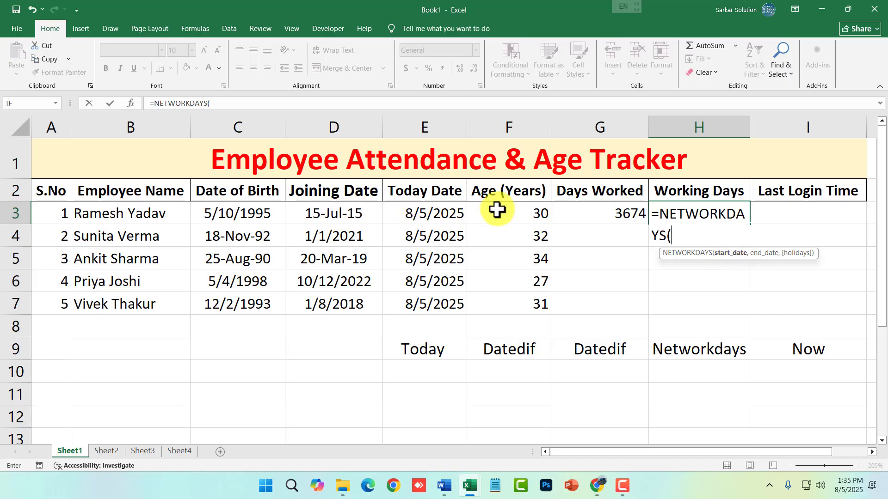
{"action": "type", "text": "D3,"}
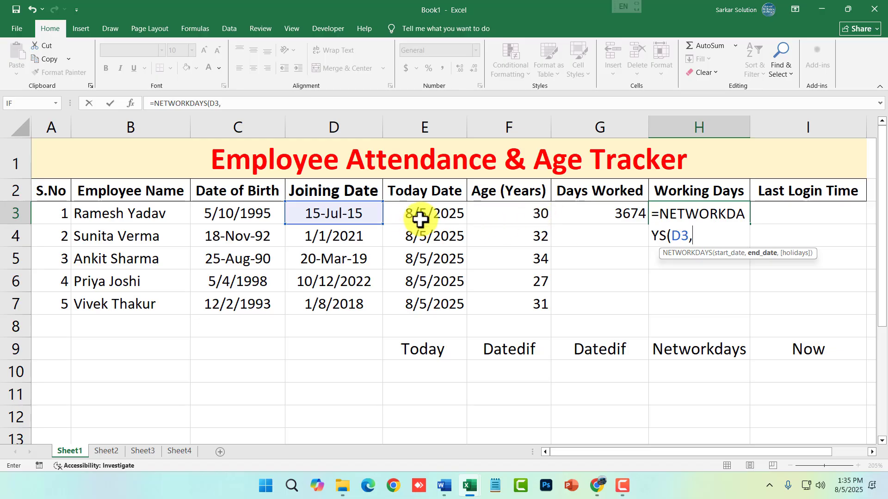
{"action": "left_click", "coordinate": [445, 222]}
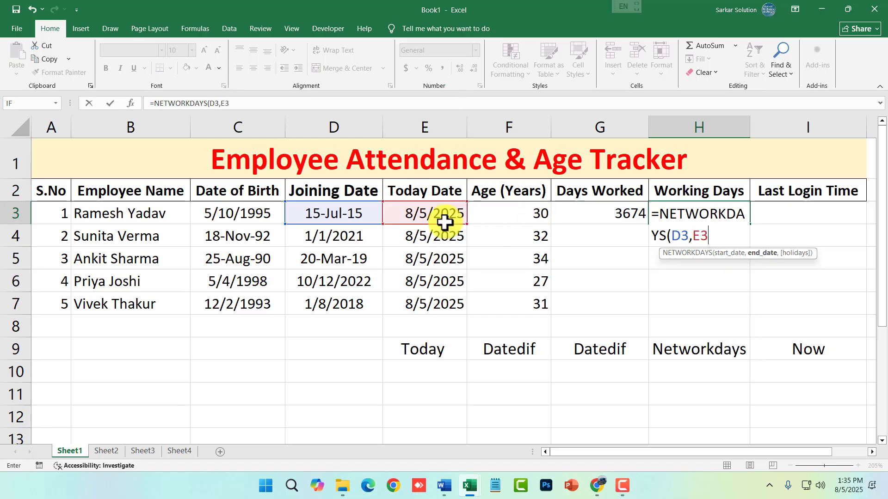
{"action": "type", "text": ","}
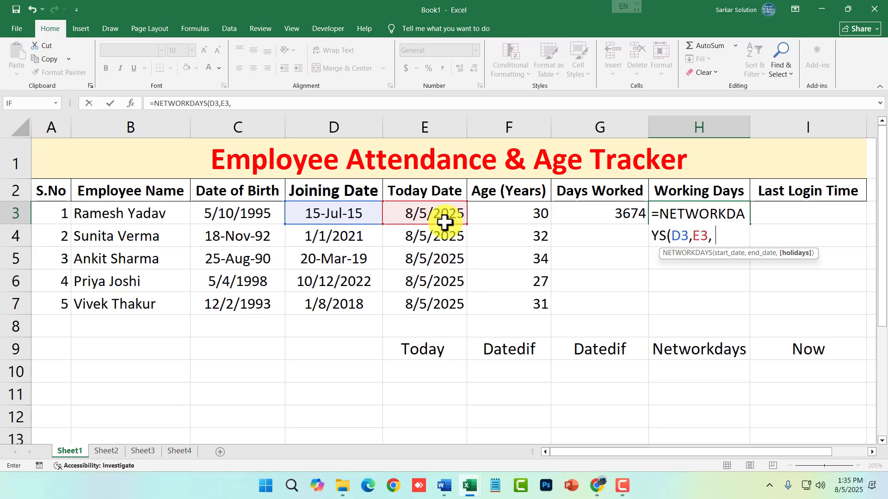
{"action": "key", "text": "BackSpace"}
{"action": "key", "text": "Return"}
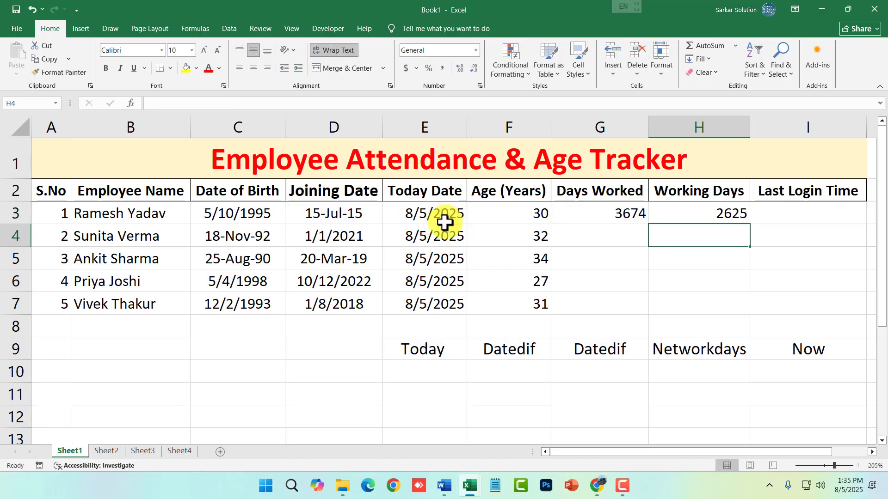
Step: Inspect the NETWORKDAYS formula in H3 and select the empty cells C10:C13 as a possible holiday range
{"action": "left_click", "coordinate": [728, 218]}
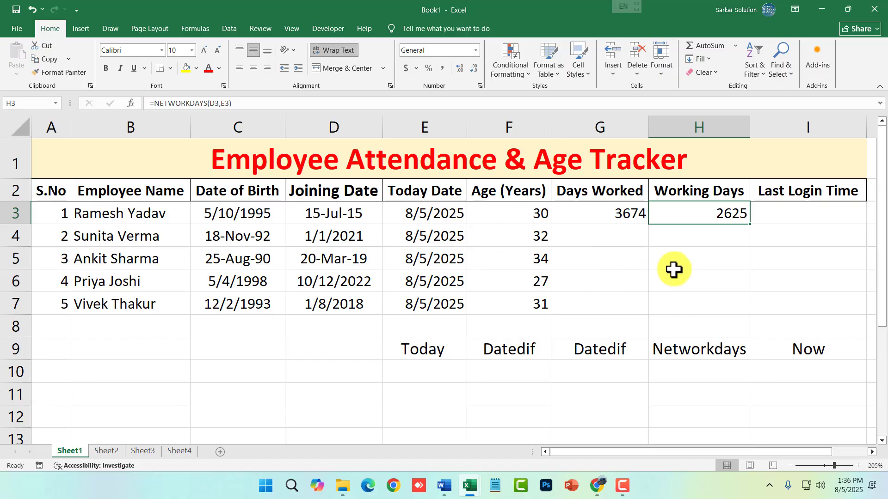
{"action": "left_click", "coordinate": [735, 237]}
{"action": "left_click", "coordinate": [729, 210]}
{"action": "left_click", "coordinate": [262, 387]}
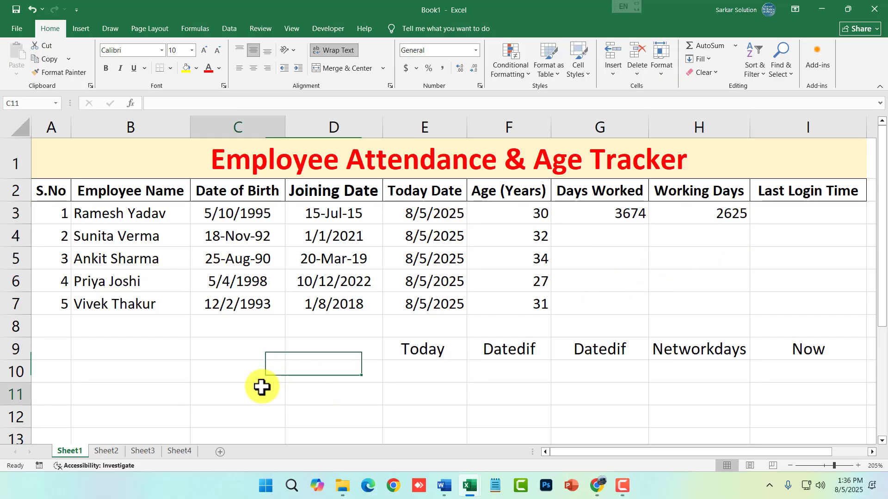
{"action": "left_click", "coordinate": [714, 213]}
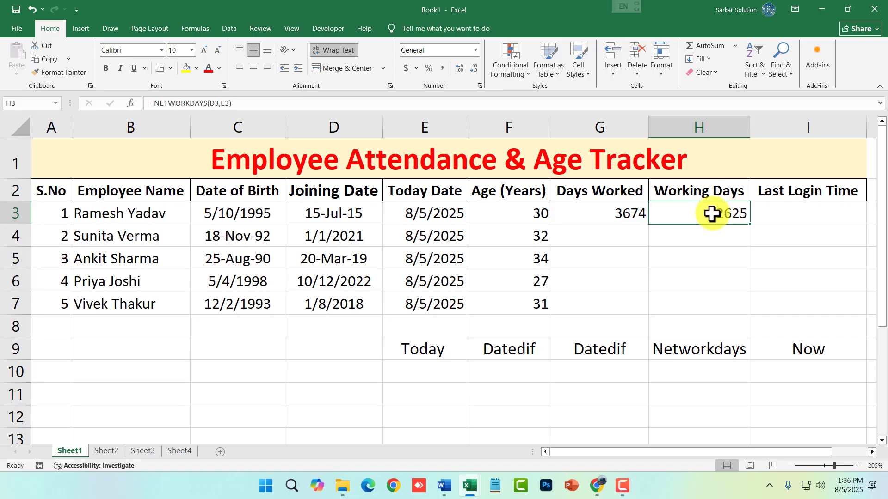
{"action": "left_click", "coordinate": [254, 387]}
{"action": "left_click", "coordinate": [257, 379]}
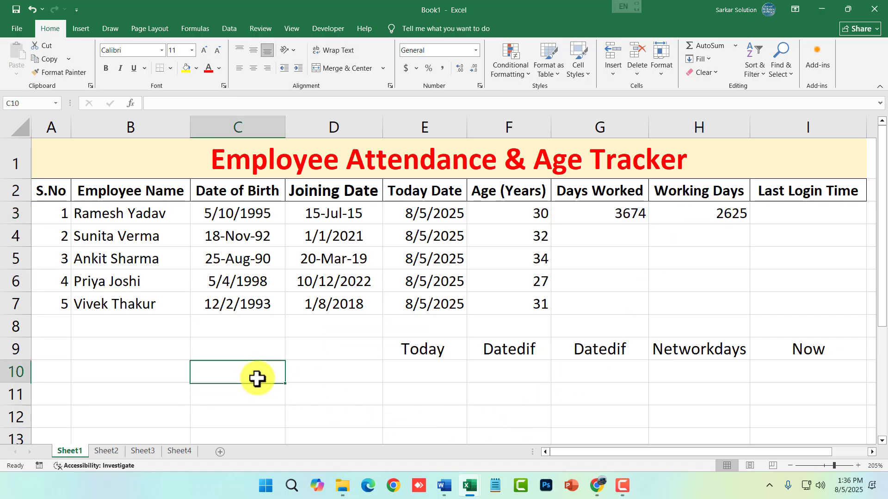
{"action": "left_click_drag", "start_coordinate": [257, 378], "coordinate": [262, 434]}
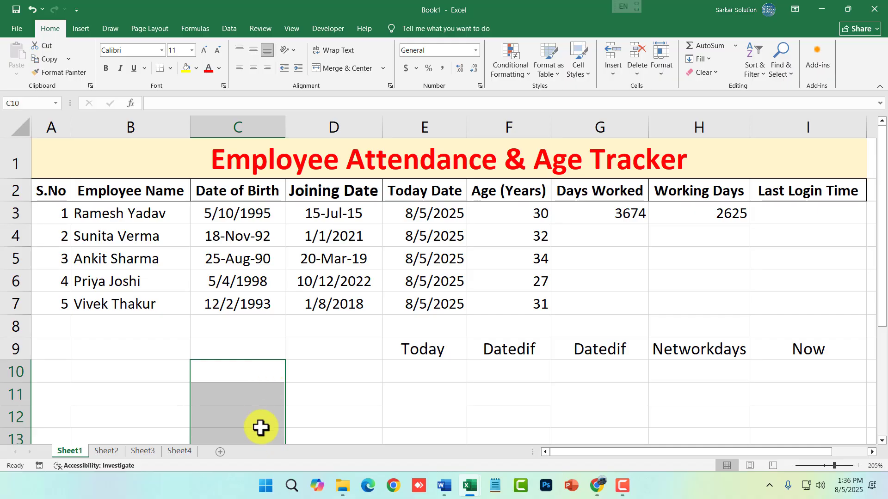
Step: Add C10:C13 as the holidays argument of the NETWORKDAYS formula in H3
{"action": "double_click", "coordinate": [745, 212]}
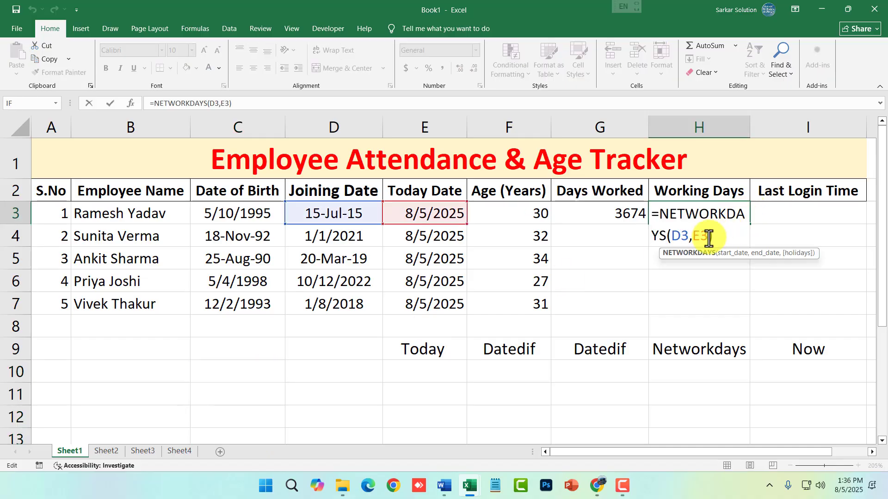
{"action": "left_click", "coordinate": [709, 237]}
{"action": "type", "text": ", "}
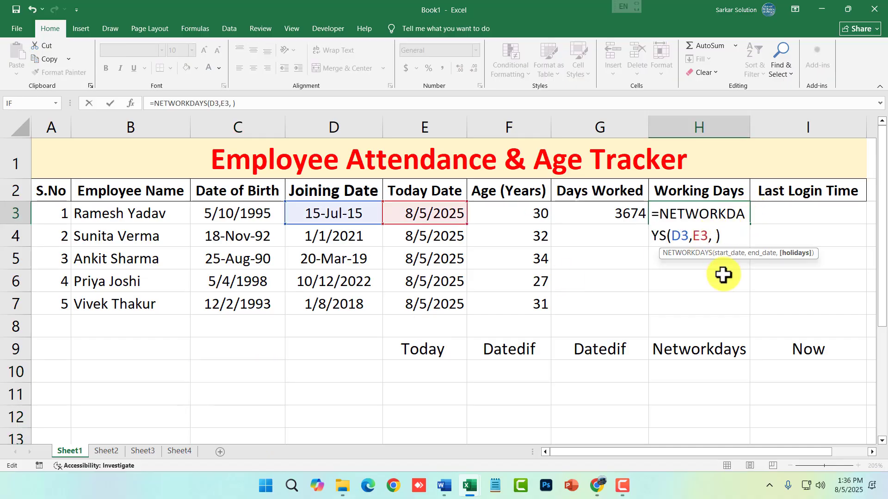
{"action": "type", "text": "C10,"}
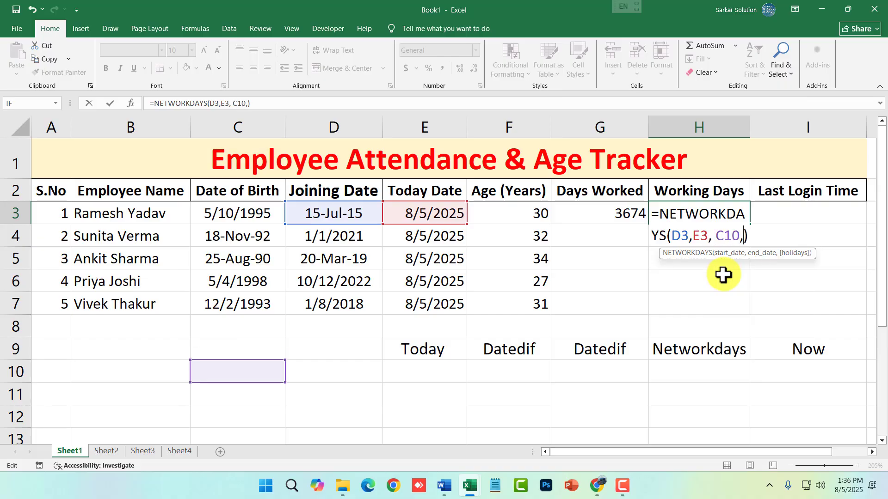
{"action": "type", "text": "C13"}
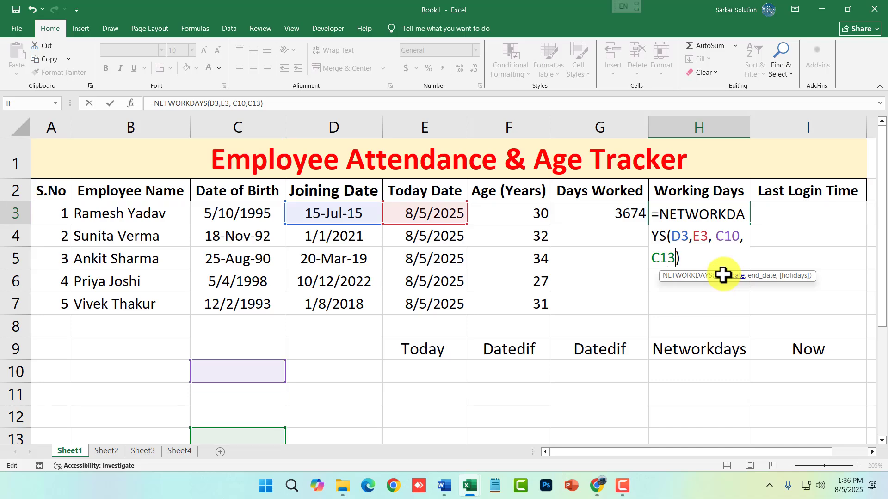
{"action": "key", "text": "BackSpace"}
{"action": "key", "text": "BackSpace"}
{"action": "key", "text": "BackSpace"}
{"action": "key", "text": "BackSpace"}
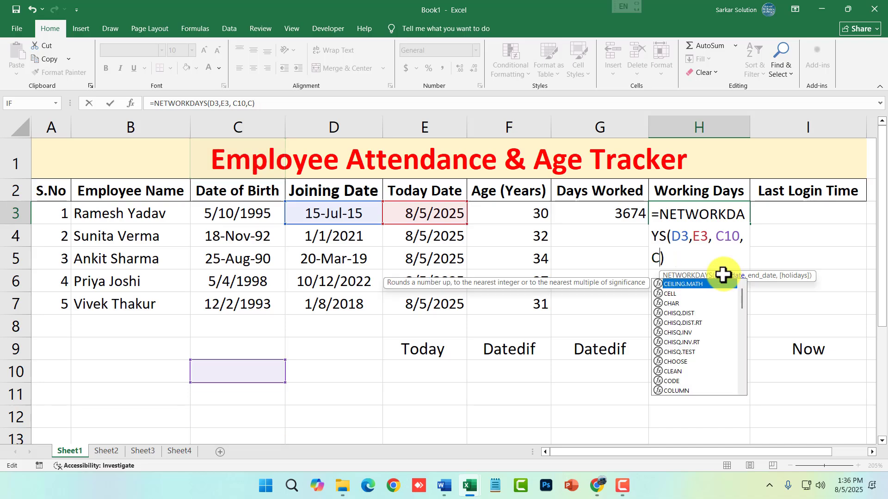
{"action": "type", "text": ":C13"}
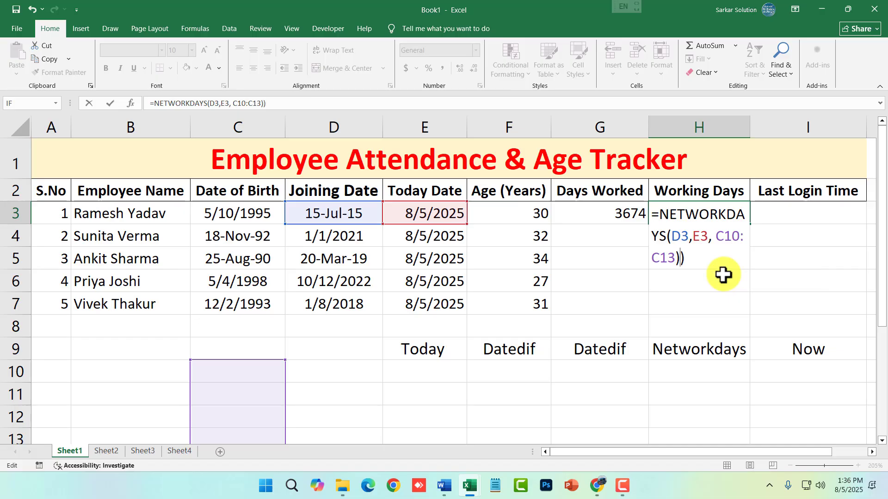
{"action": "key", "text": "Return"}
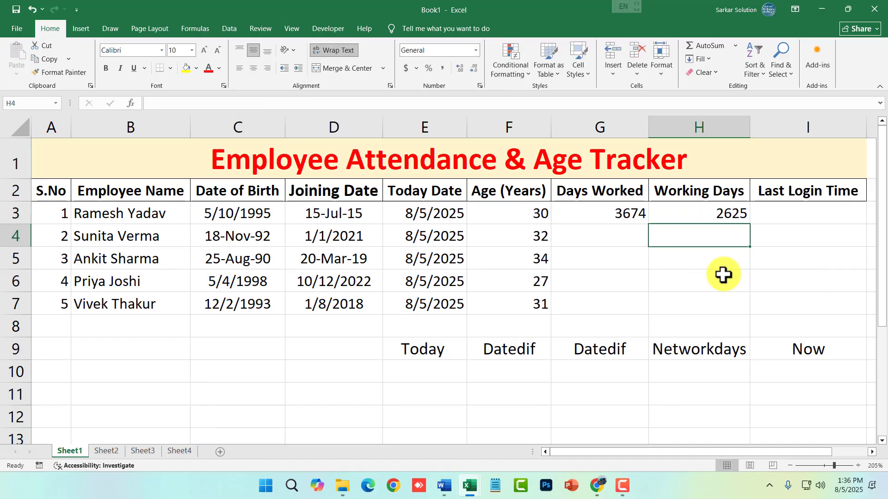
Step: Remove the holidays argument C10:C13 from the formula in H3, leaving =NETWORKDAYS(D3,E3)
{"action": "left_click", "coordinate": [735, 217]}
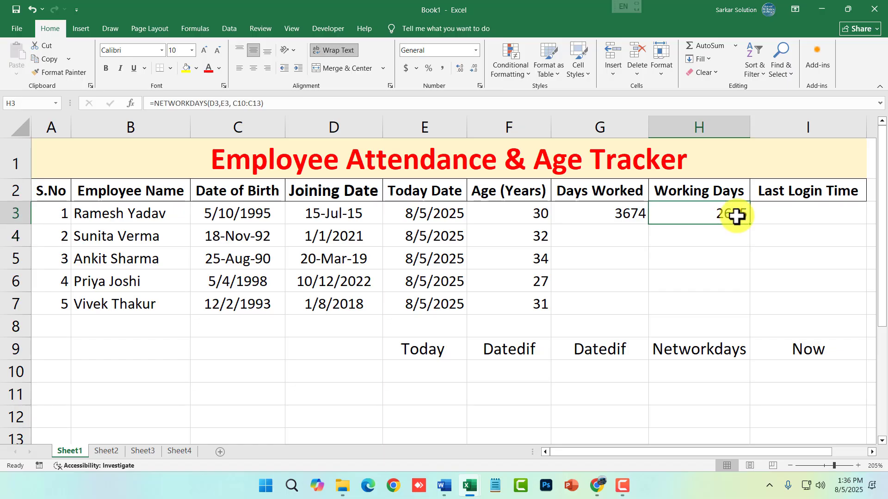
{"action": "double_click", "coordinate": [735, 217]}
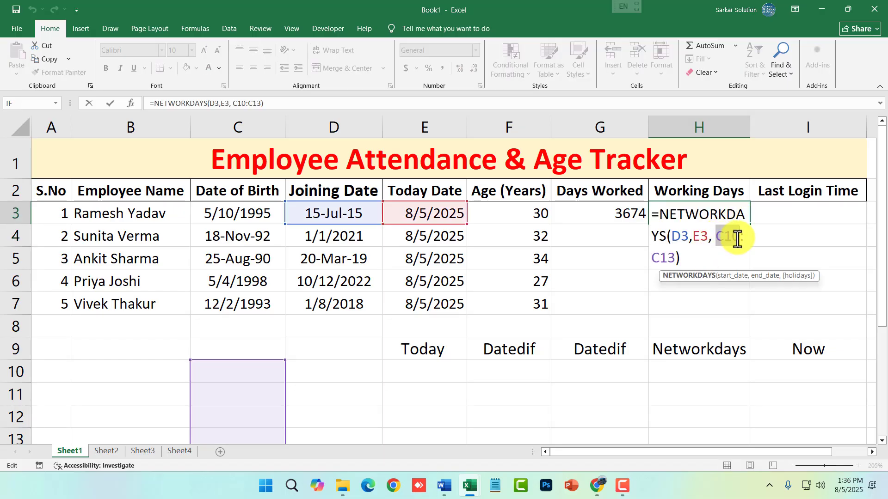
{"action": "left_click_drag", "start_coordinate": [715, 239], "coordinate": [684, 254]}
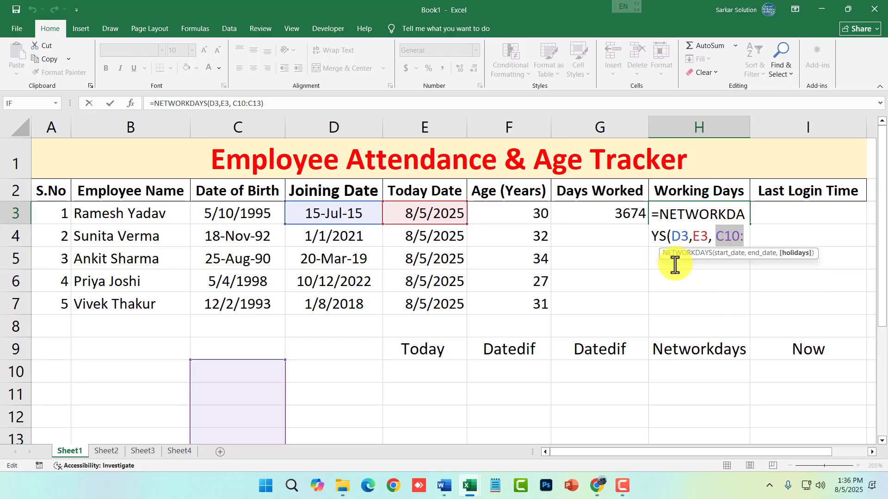
{"action": "key", "text": "BackSpace"}
{"action": "key", "text": "BackSpace"}
{"action": "key", "text": "BackSpace"}
{"action": "key", "text": "Return"}
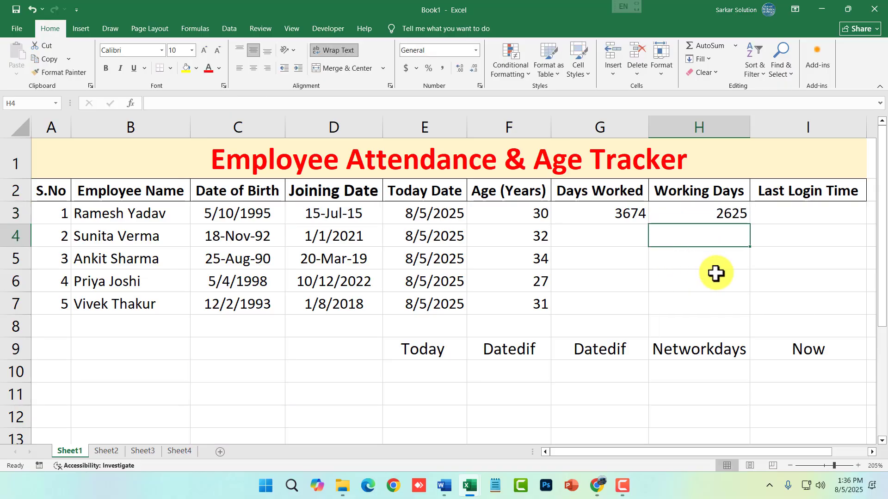
{"action": "left_click", "coordinate": [715, 213]}
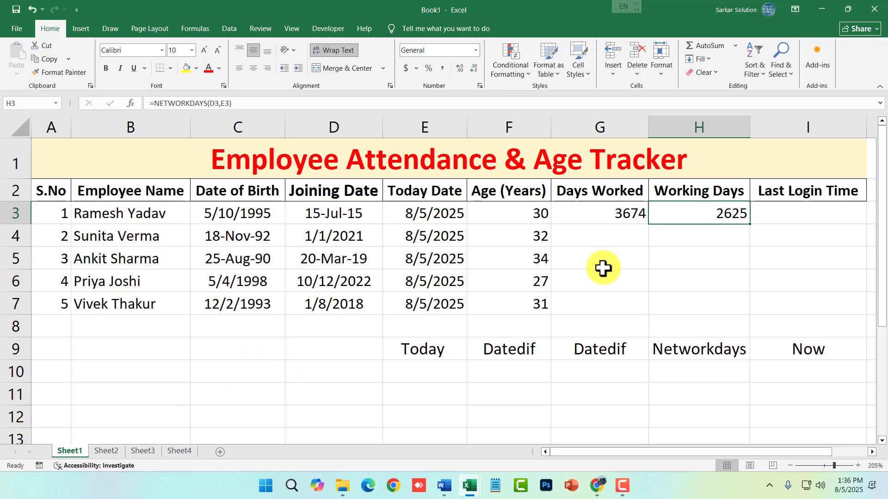
Step: Enter the formula =NOW() in cell I3 under Last Login Time
{"action": "left_click", "coordinate": [768, 221]}
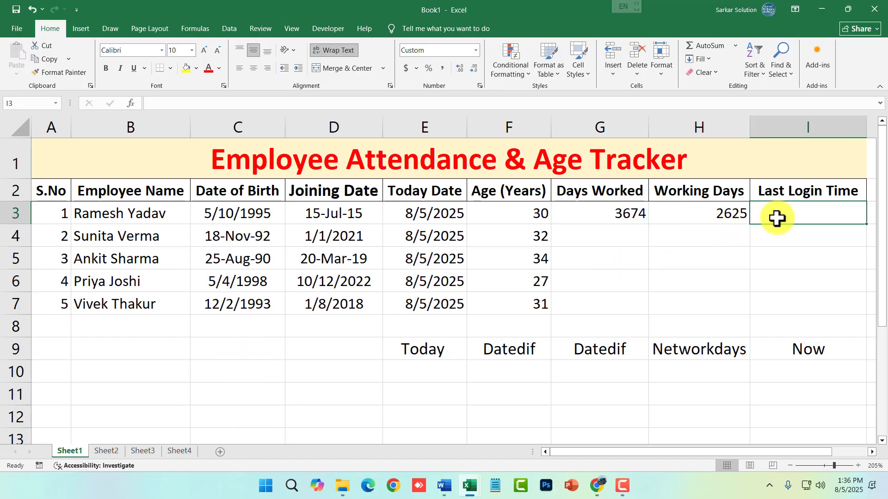
{"action": "type", "text": "="}
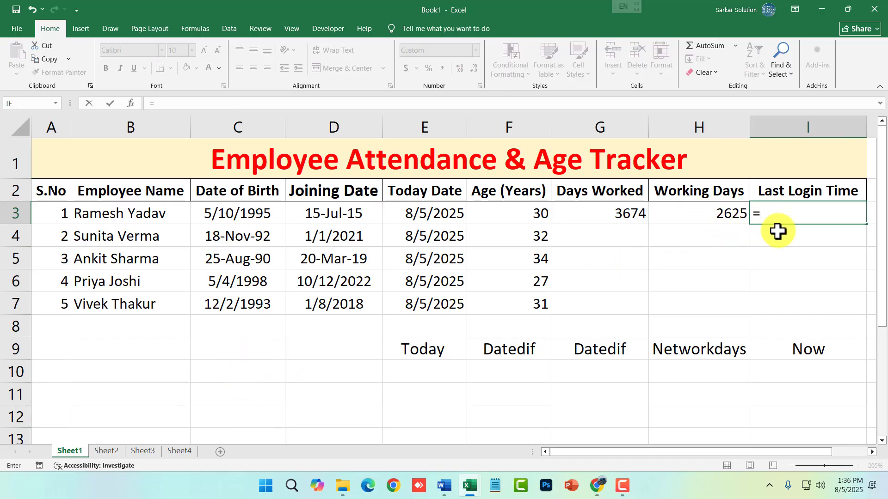
{"action": "type", "text": "NOW"}
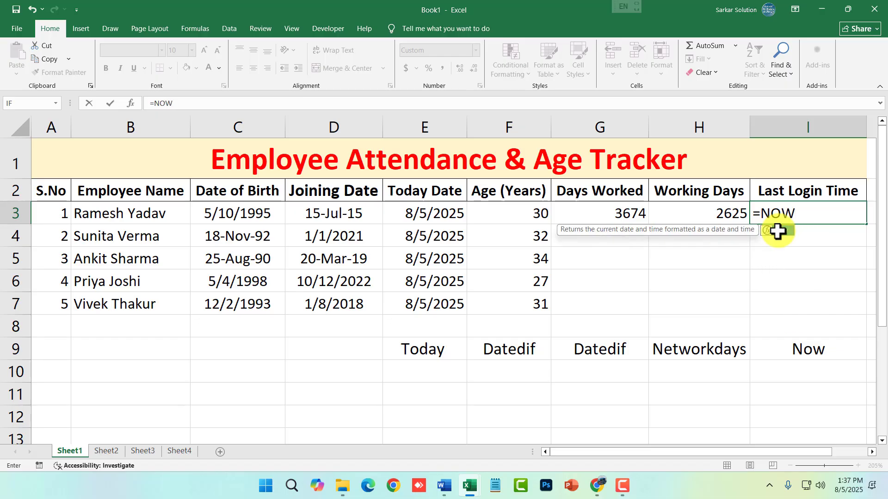
{"action": "type", "text": "()"}
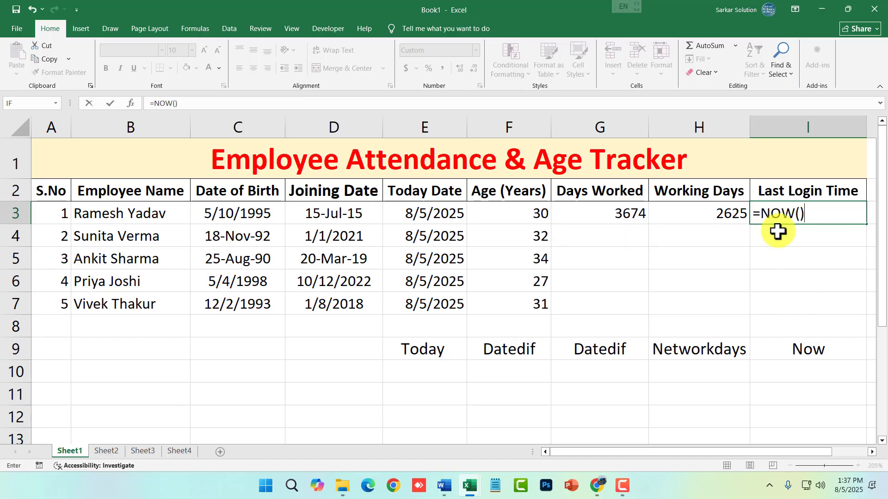
{"action": "key", "text": "Return"}
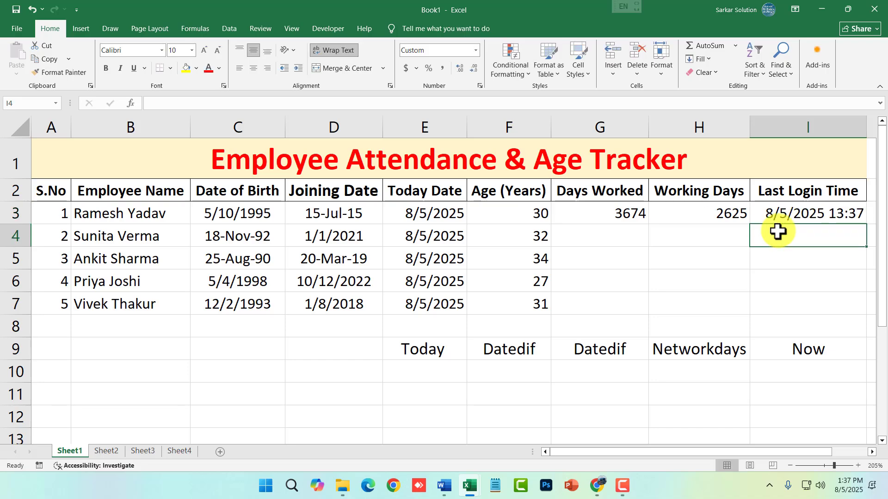
Step: Review the row 3 formulas for Today Date, Age (Years), Working Days and Last Login Time
{"action": "left_click", "coordinate": [845, 217]}
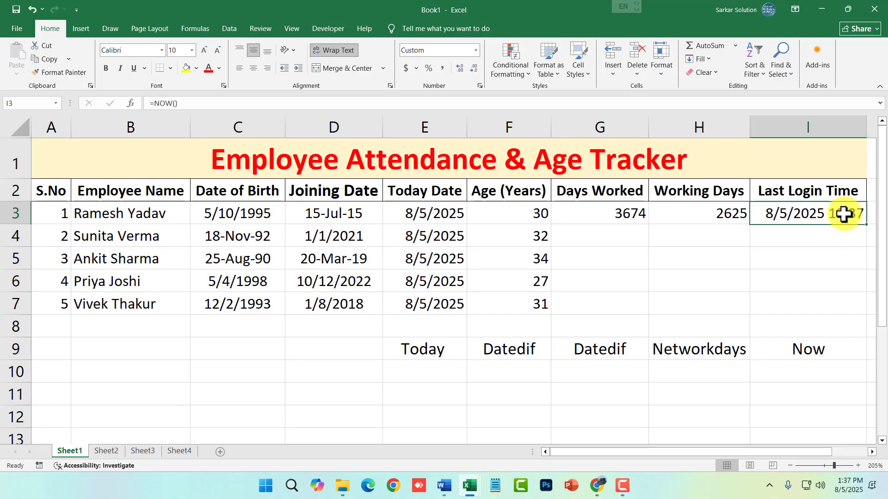
{"action": "left_click", "coordinate": [531, 211]}
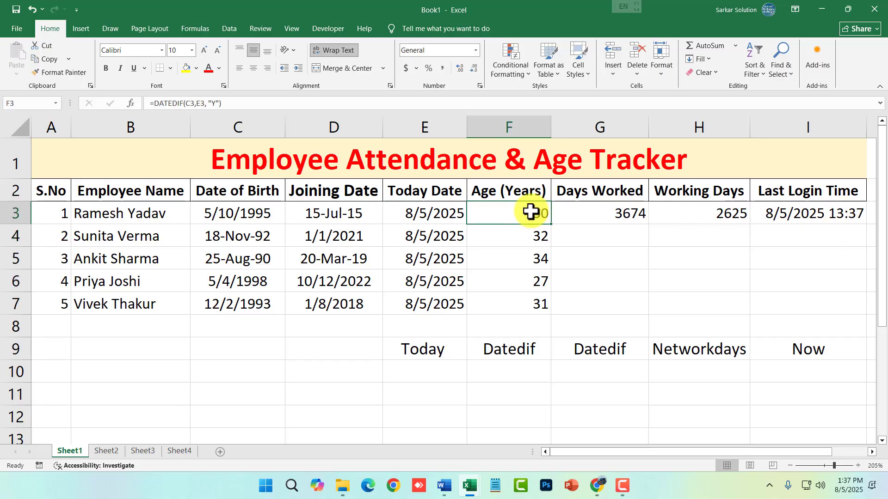
{"action": "left_click", "coordinate": [460, 210]}
{"action": "left_click", "coordinate": [509, 208]}
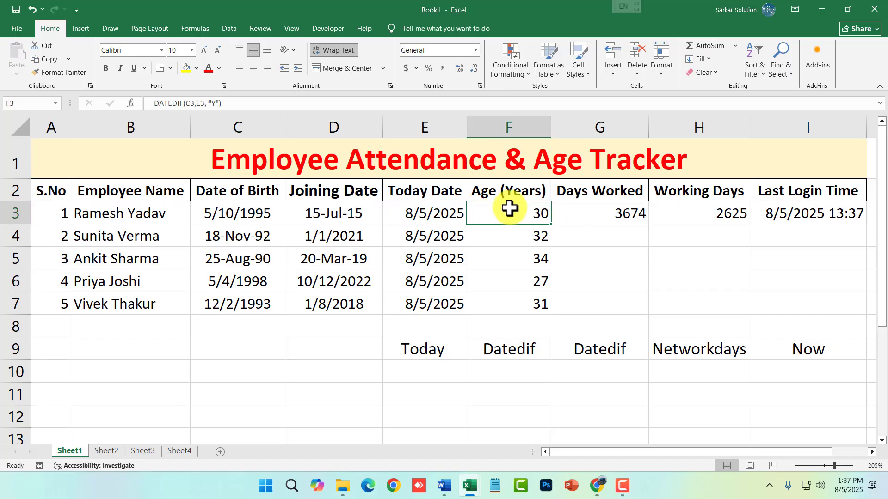
{"action": "left_click", "coordinate": [692, 209]}
{"action": "left_click", "coordinate": [830, 218]}
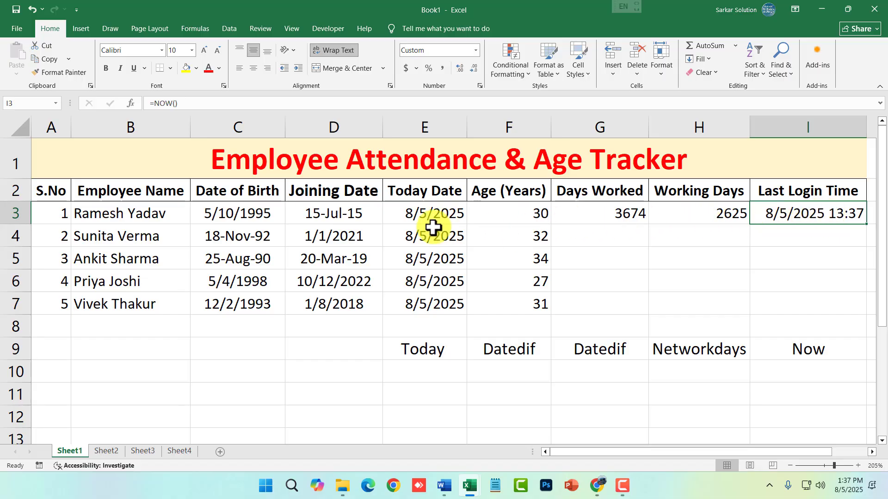
Step: On Sheet2, extend the title in A1 to read Grading Sheet WITH IF FUNCTION
{"action": "left_click_drag", "start_coordinate": [431, 349], "coordinate": [821, 350]}
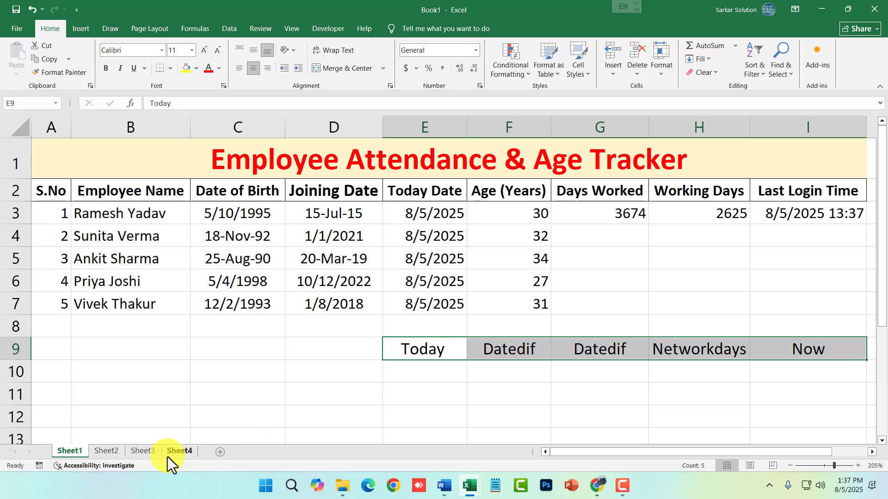
{"action": "left_click", "coordinate": [107, 451]}
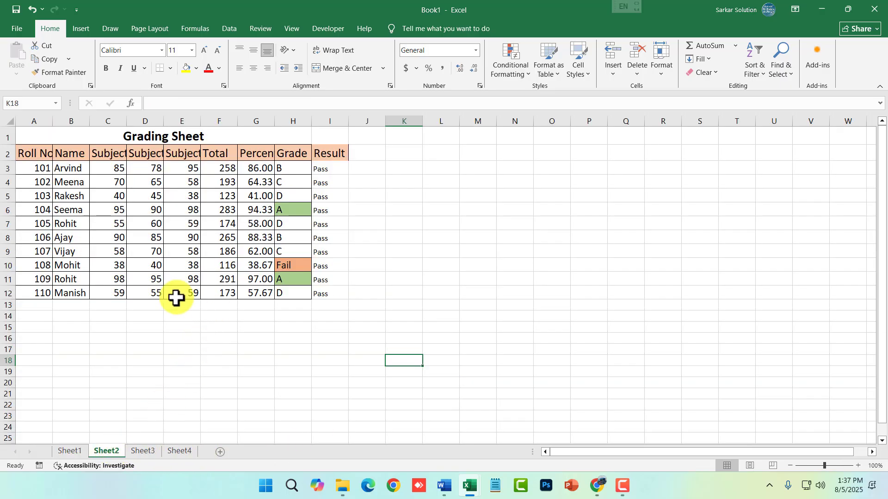
{"action": "scroll", "coordinate": [93, 180], "scroll_direction": "up", "scroll_amount": 5}
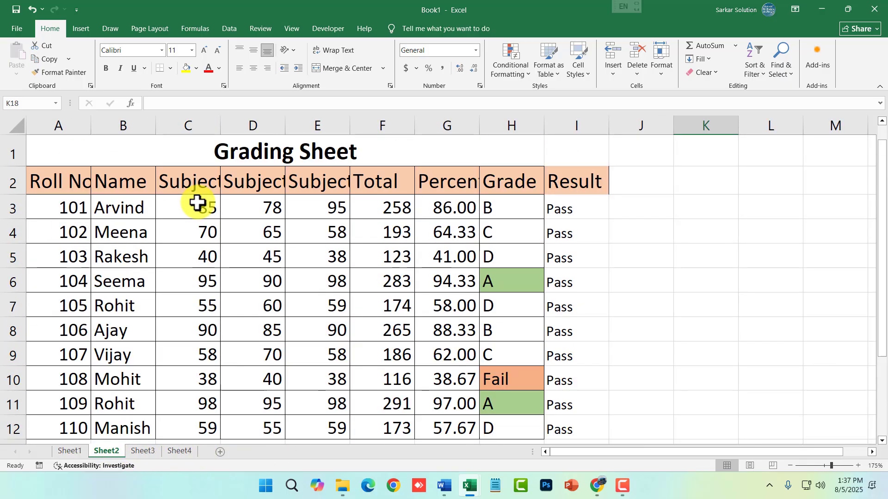
{"action": "double_click", "coordinate": [398, 156]}
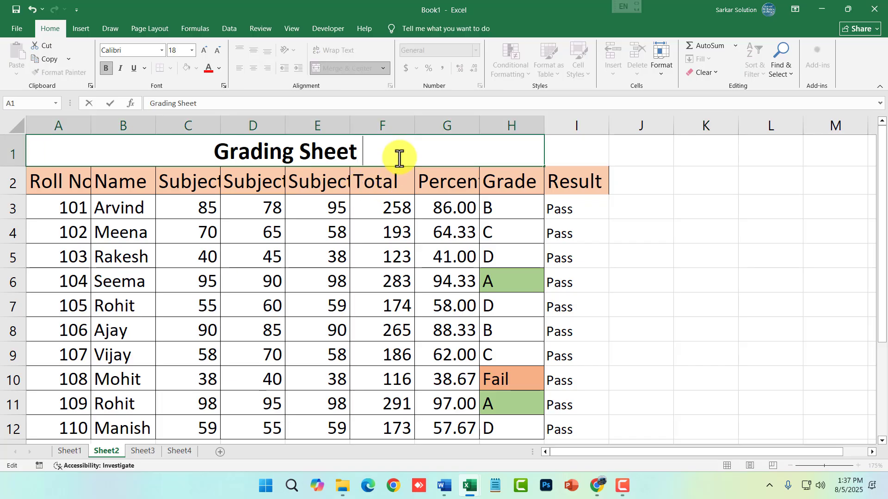
{"action": "type", "text": "WITH I"}
{"action": "key", "text": "BackSpace"}
{"action": "key", "text": "BackSpace"}
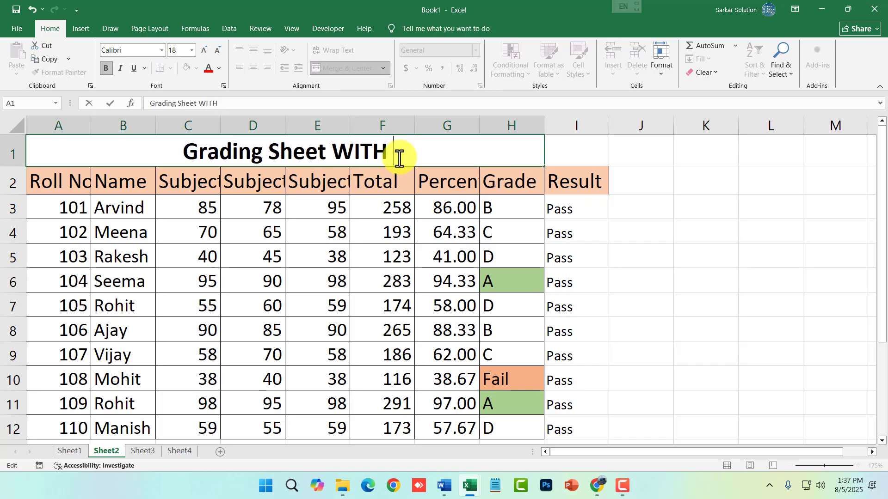
{"action": "type", "text": "IF fUNC"}
{"action": "key", "text": "BackSpace"}
{"action": "key", "text": "BackSpace"}
{"action": "key", "text": "BackSpace"}
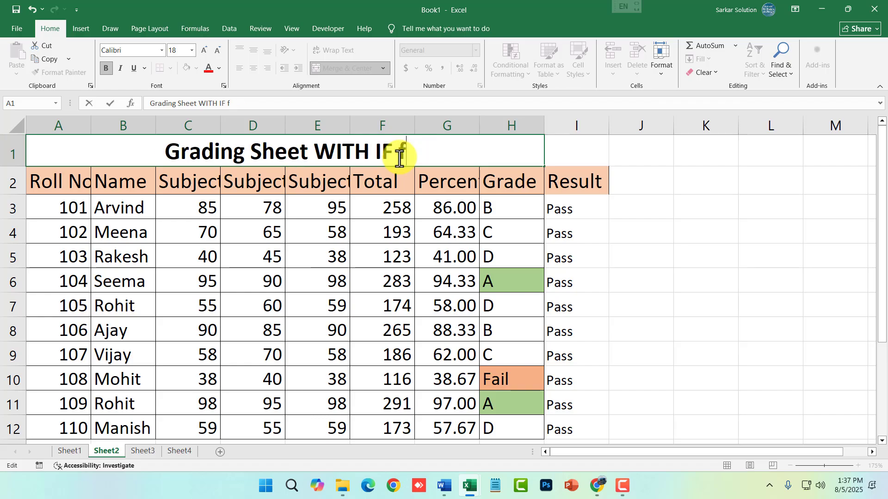
{"action": "key", "text": "BackSpace"}
{"action": "type", "text": "FUNCTIONS"}
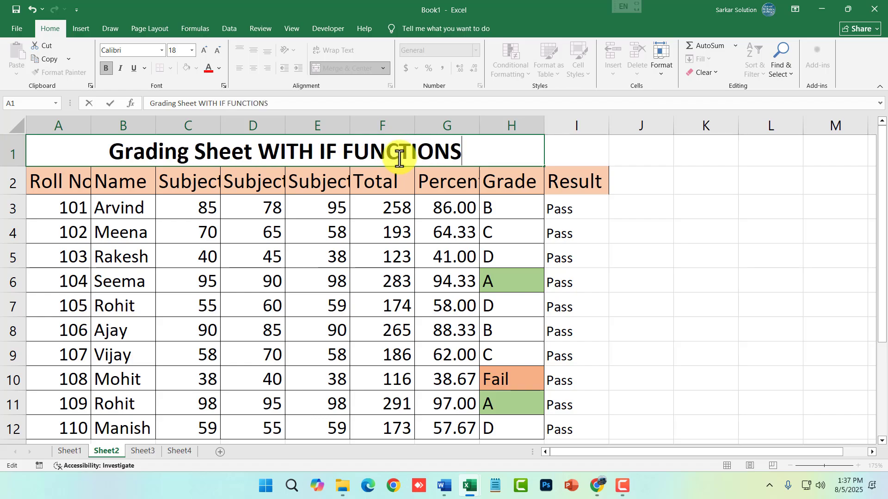
{"action": "key", "text": "BackSpace"}
{"action": "key", "text": "Return"}
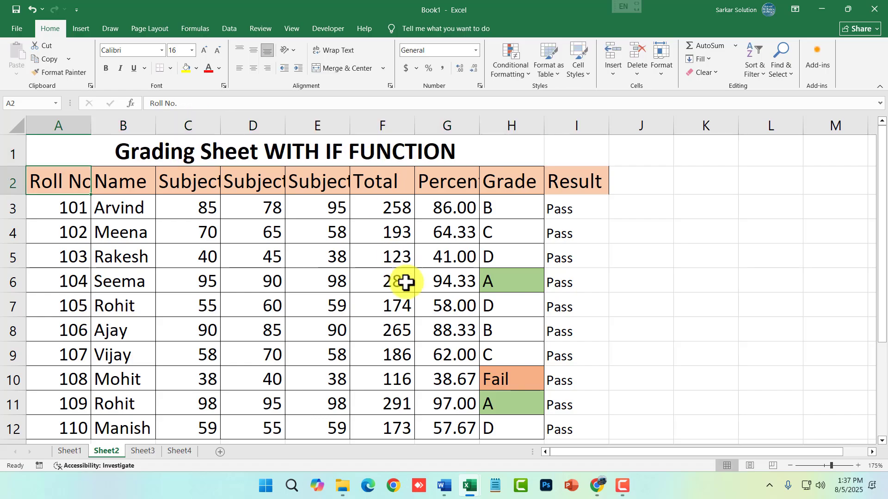
Step: Auto-fit the Roll No., Subject 1, Subject 2 and Subject 3 columns so their headers show in full
{"action": "left_click", "coordinate": [586, 288]}
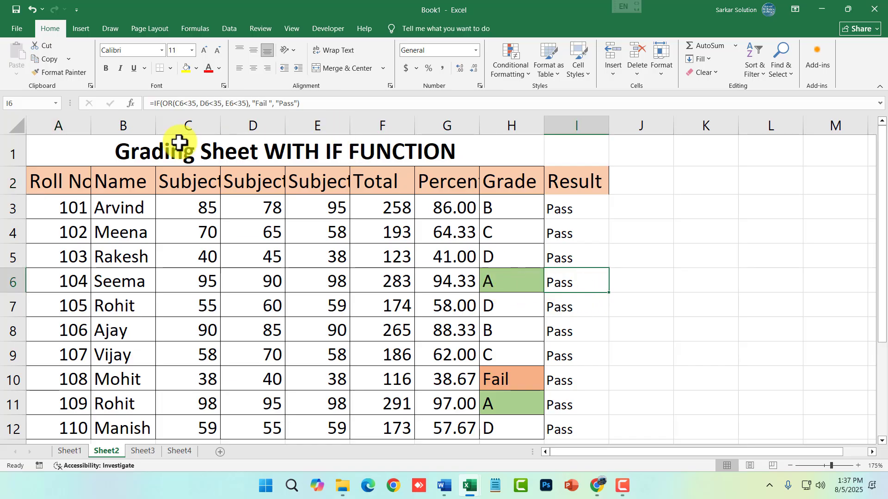
{"action": "double_click", "coordinate": [90, 125]}
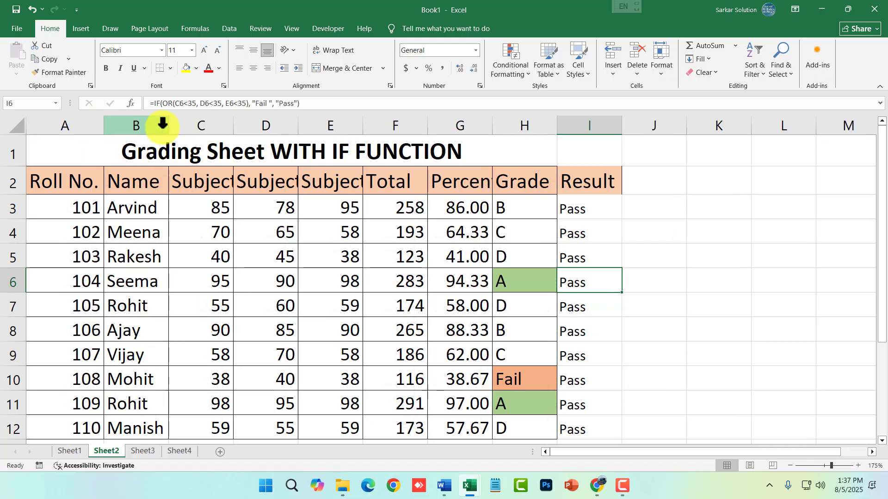
{"action": "left_click", "coordinate": [232, 123]}
{"action": "left_click", "coordinate": [234, 121]}
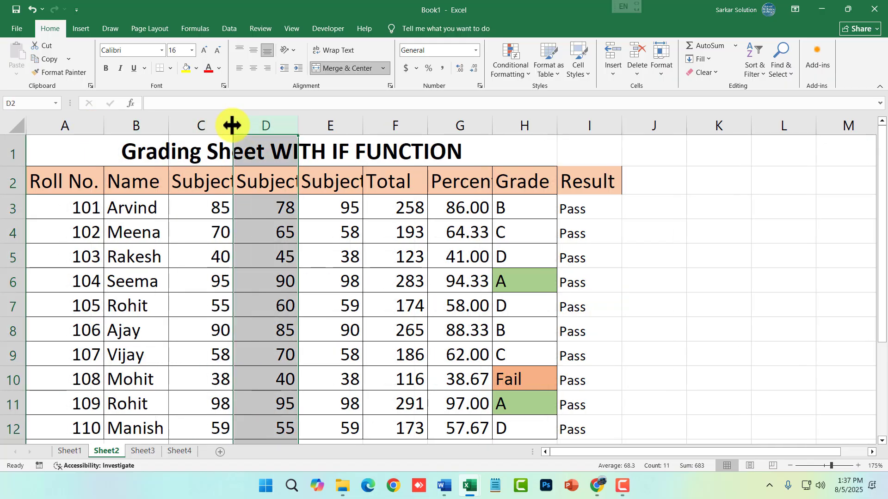
{"action": "double_click", "coordinate": [232, 125]}
{"action": "double_click", "coordinate": [323, 125]}
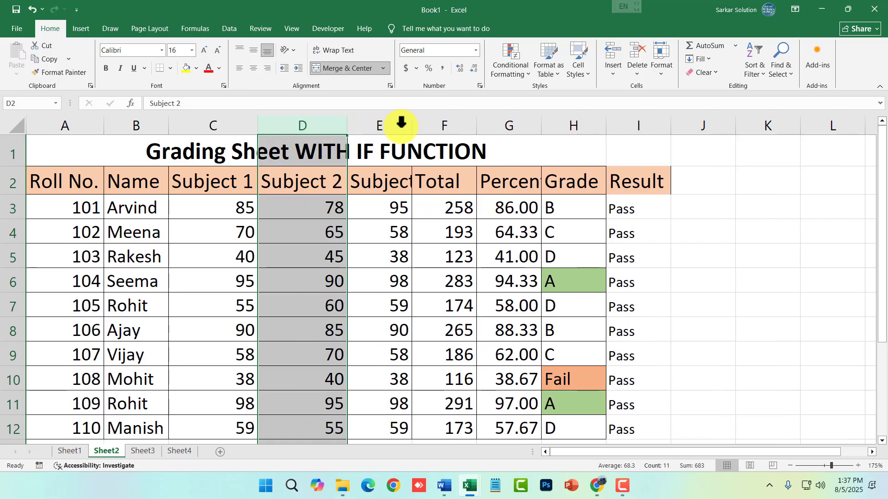
{"action": "double_click", "coordinate": [412, 124]}
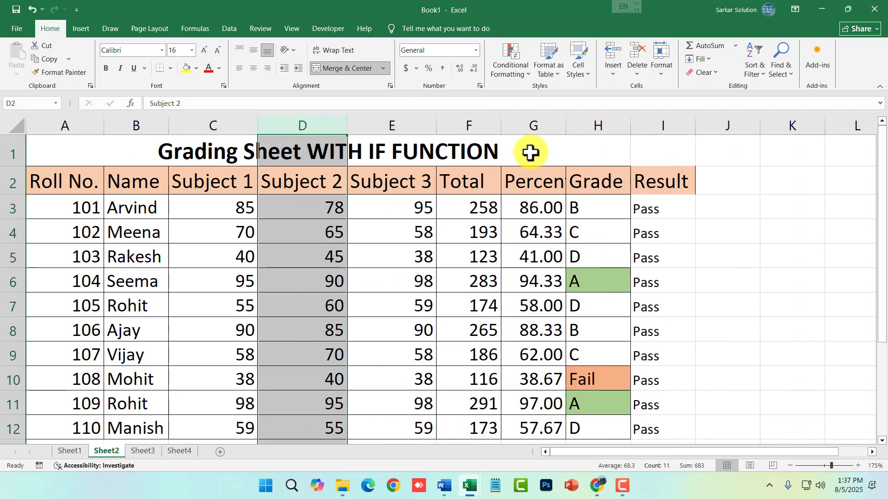
Step: Clear the existing Total, Percentage, Grade and Result entries in F3:I12, keeping the headers
{"action": "left_click", "coordinate": [71, 184]}
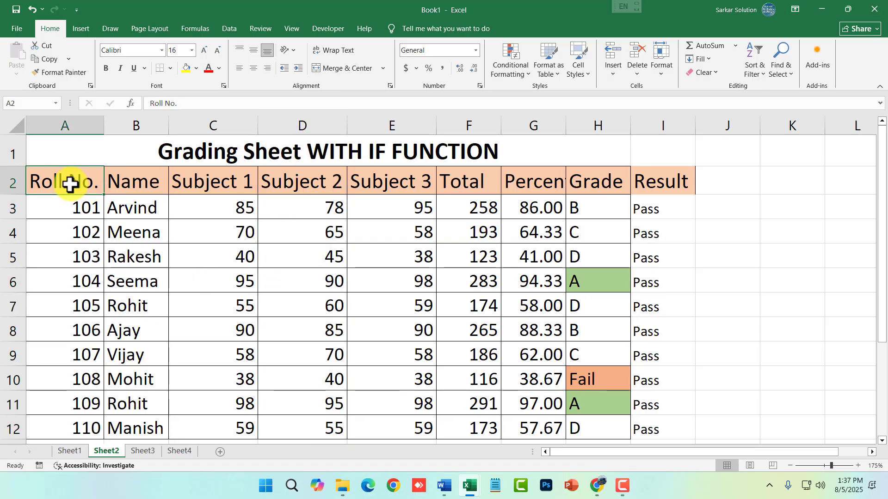
{"action": "left_click", "coordinate": [144, 184]}
{"action": "left_click", "coordinate": [231, 183]}
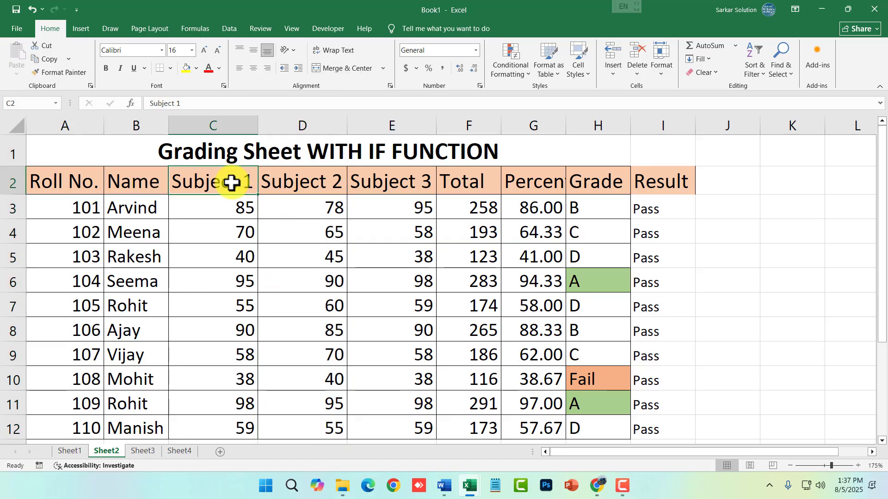
{"action": "left_click_drag", "start_coordinate": [232, 183], "coordinate": [406, 186]}
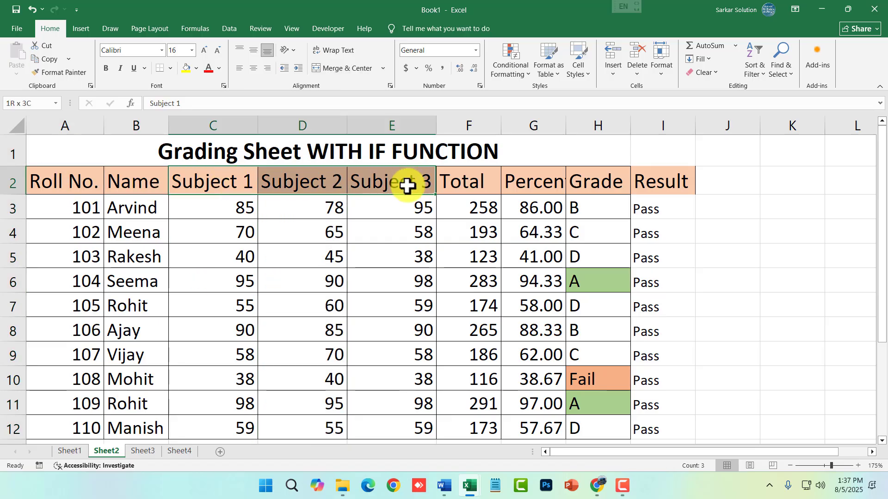
{"action": "left_click", "coordinate": [470, 184]}
{"action": "left_click_drag", "start_coordinate": [471, 212], "coordinate": [664, 359]}
{"action": "key", "text": "Delete"}
{"action": "left_click", "coordinate": [745, 335]}
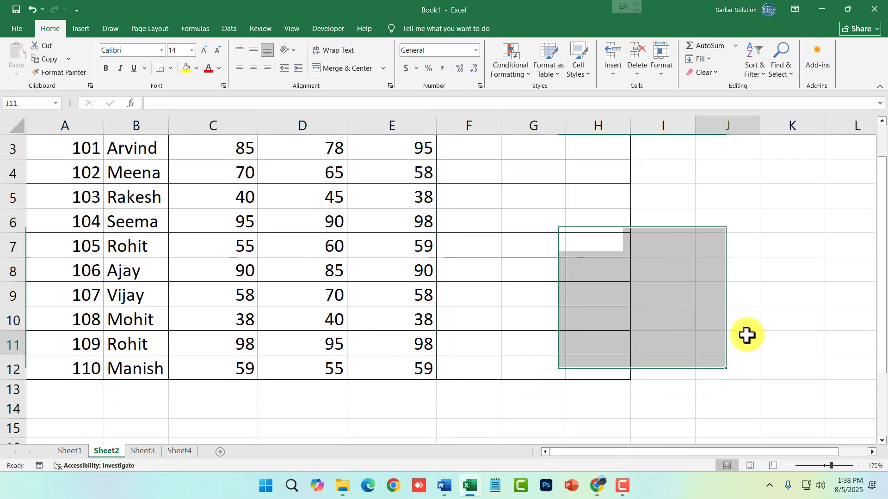
{"action": "scroll", "coordinate": [519, 356], "scroll_direction": "up", "scroll_amount": 1}
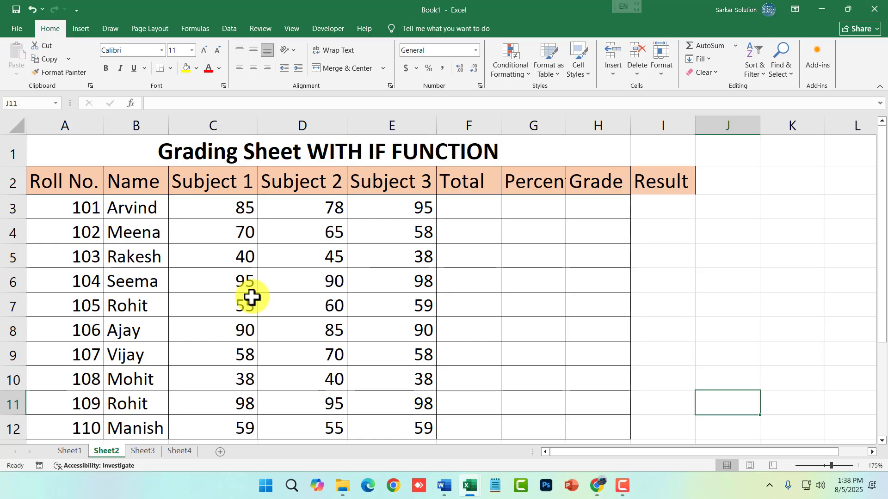
Step: Enter =SUM(C3:E3) in F3 under Total and fill it down to F12
{"action": "left_click", "coordinate": [471, 211]}
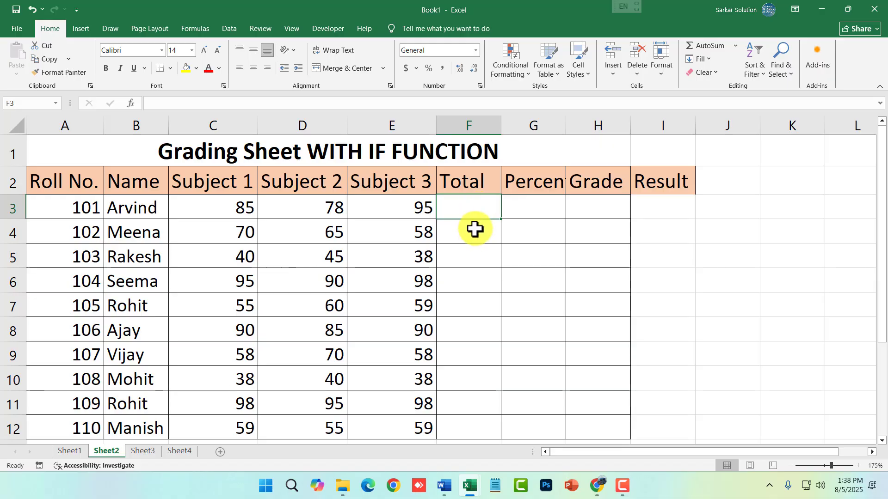
{"action": "type", "text": "="}
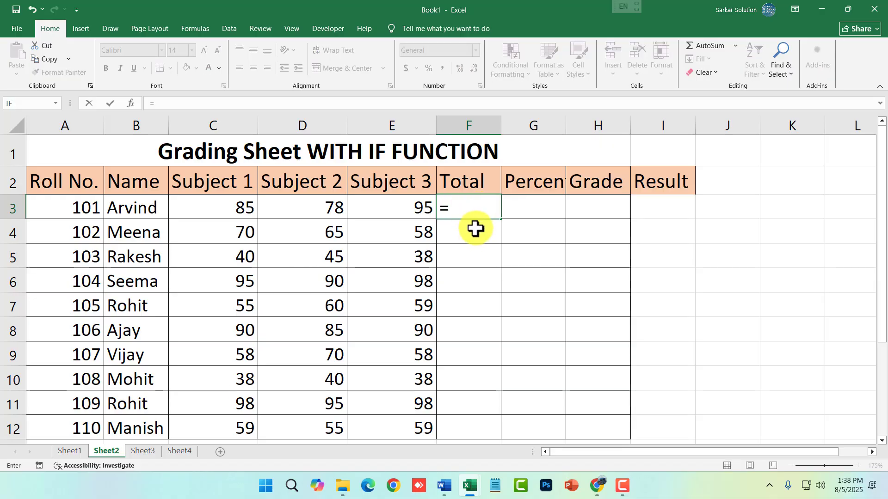
{"action": "type", "text": "SUM("}
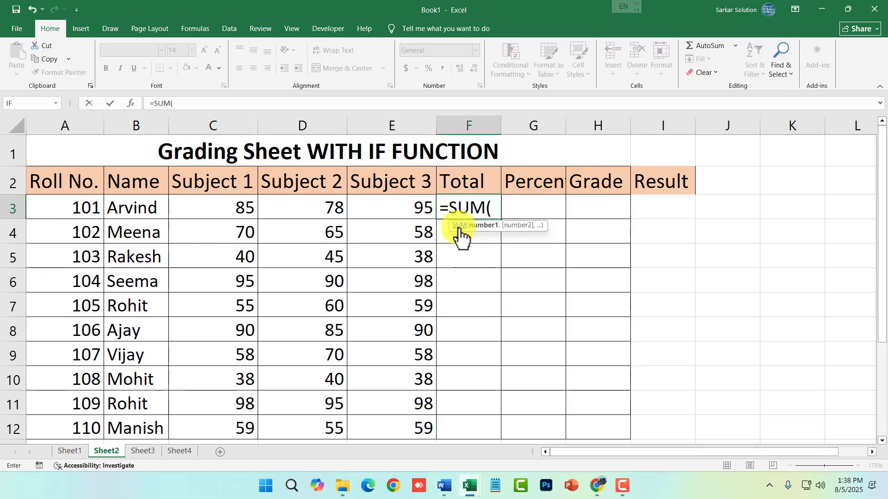
{"action": "type", "text": "C3:"}
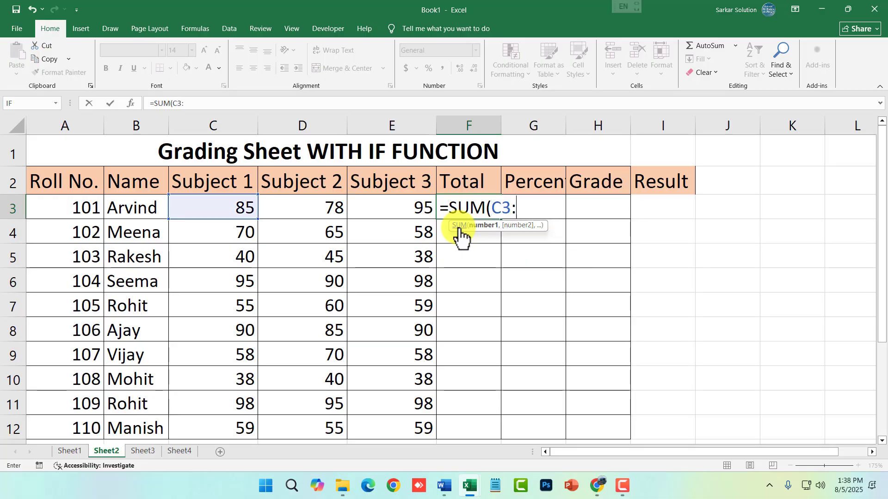
{"action": "type", "text": "E3)"}
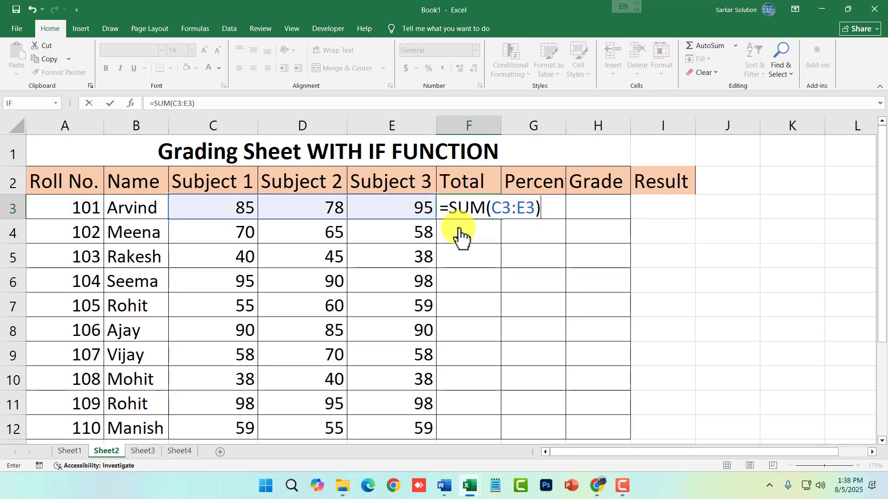
{"action": "key", "text": "Return"}
{"action": "left_click_drag", "start_coordinate": [460, 211], "coordinate": [472, 430]}
{"action": "key", "text": "ctrl+d"}
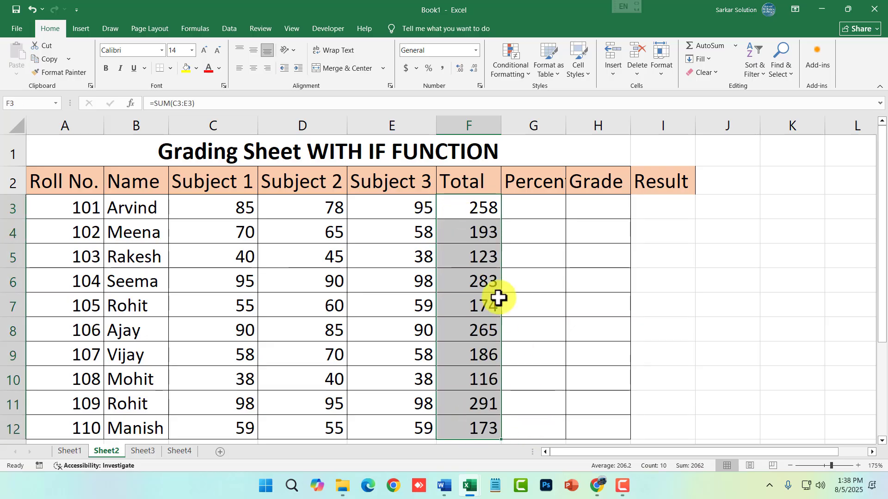
Step: Auto-fit the Percentage column and enter the formula =F3/3 in G3
{"action": "left_click", "coordinate": [510, 312]}
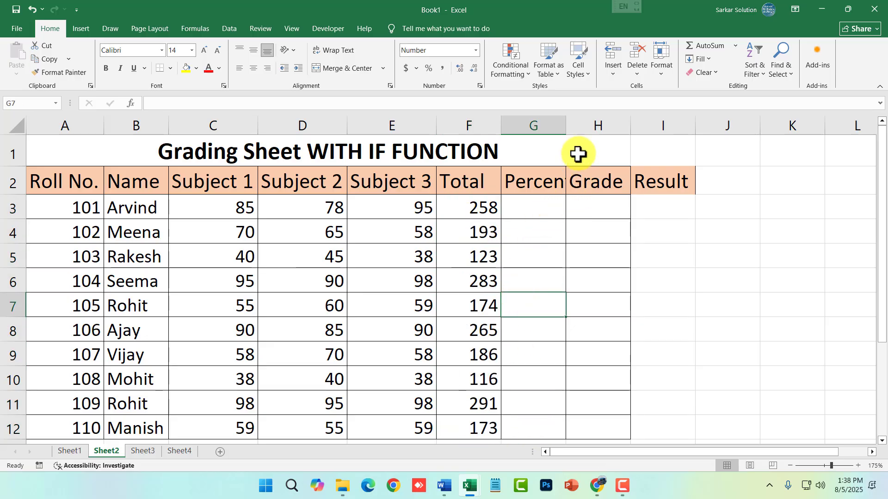
{"action": "double_click", "coordinate": [566, 126]}
{"action": "left_click", "coordinate": [575, 206]}
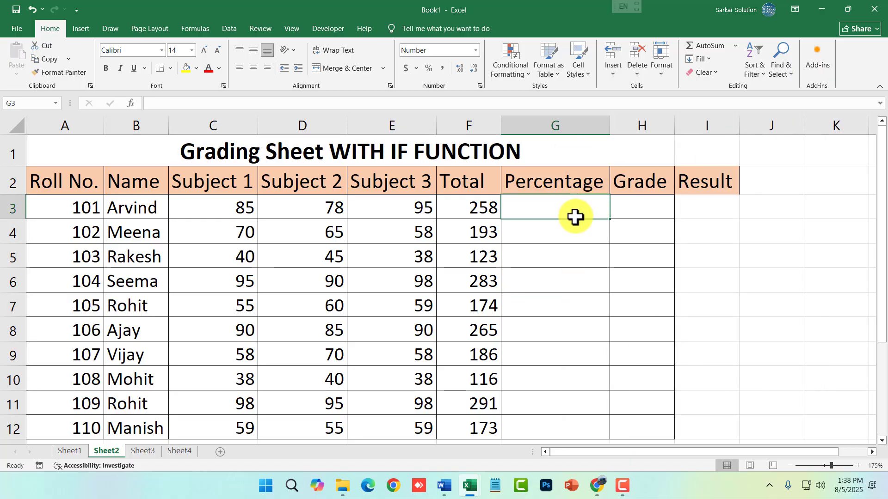
{"action": "type", "text": "="}
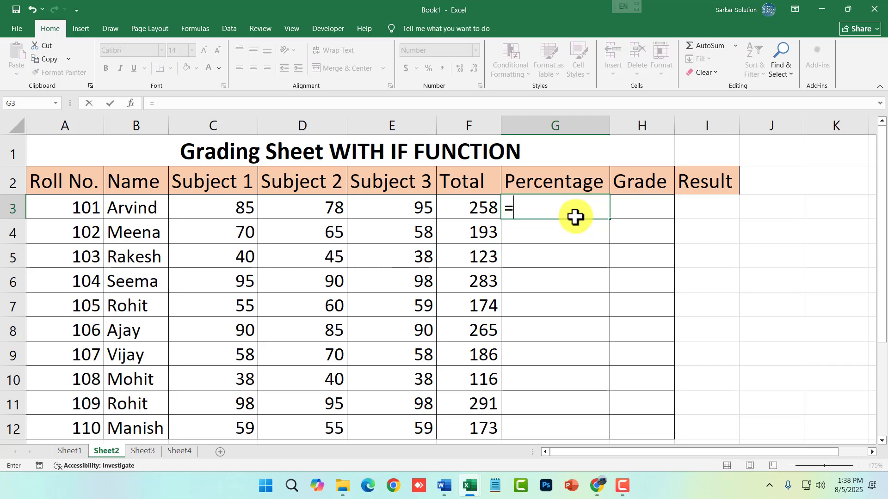
{"action": "left_click", "coordinate": [479, 214]}
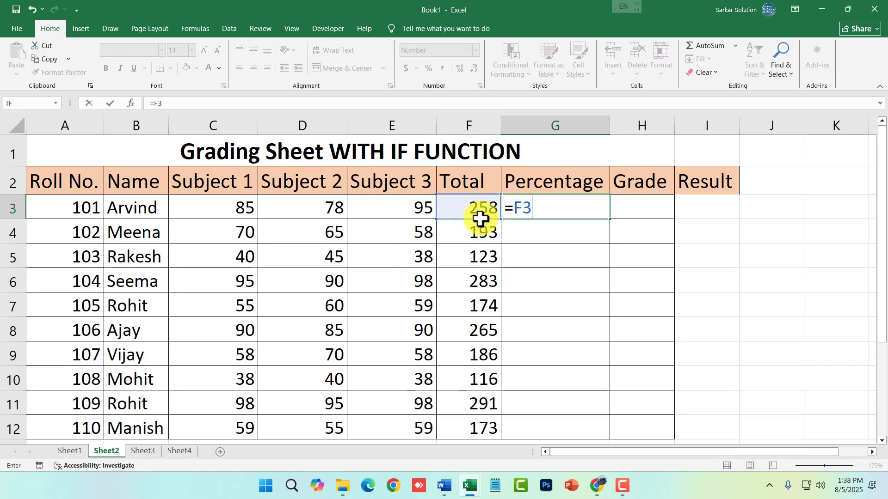
{"action": "type", "text": "/3"}
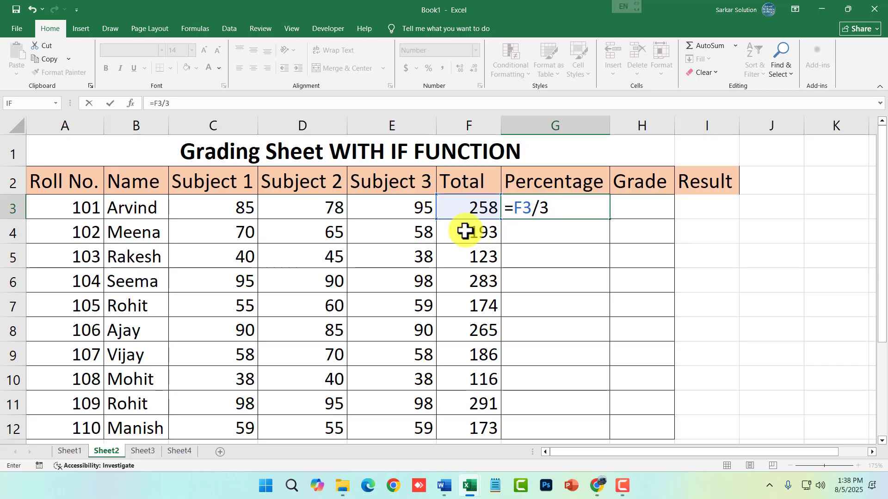
{"action": "key", "text": "Return"}
{"action": "double_click", "coordinate": [539, 208]}
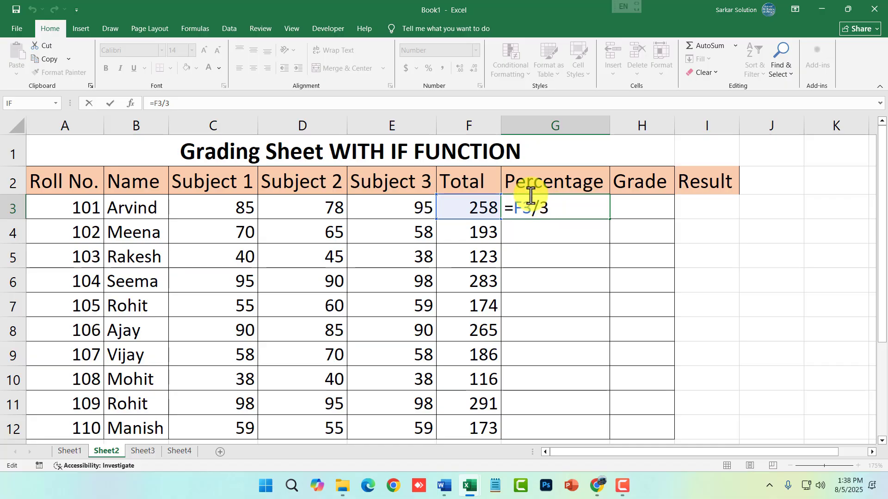
{"action": "key", "text": "Return"}
Step: Fill the percentage formula from G3 down to G12
{"action": "left_click", "coordinate": [552, 210]}
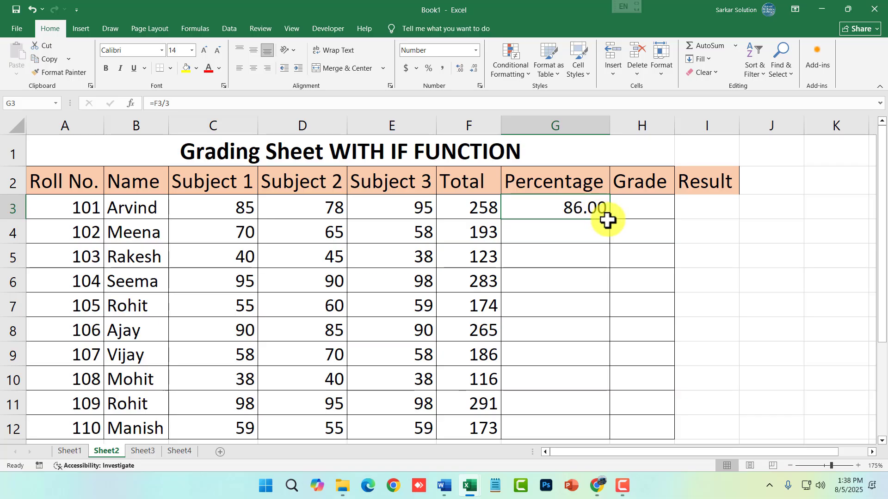
{"action": "left_click_drag", "start_coordinate": [609, 221], "coordinate": [607, 428]}
{"action": "left_click_drag", "start_coordinate": [590, 205], "coordinate": [569, 424]}
{"action": "key", "text": "ctrl+d"}
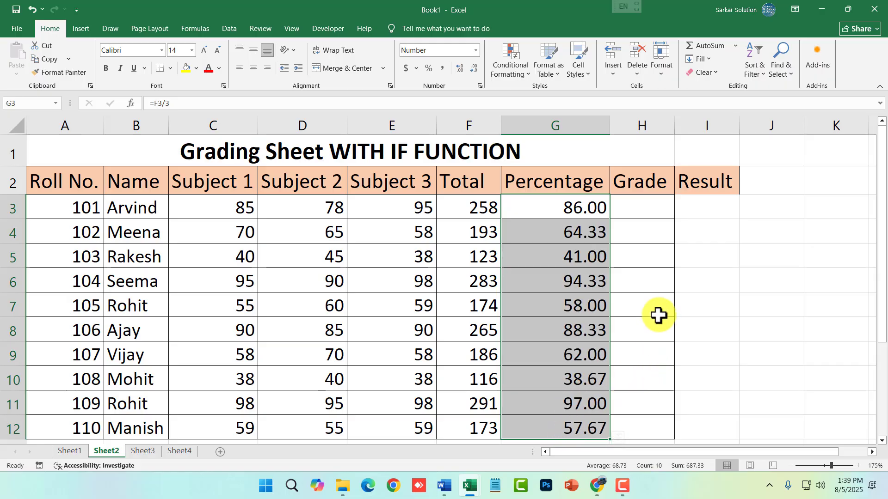
Step: Swap the last two column headers so that H2 reads Result and I2 reads Grade
{"action": "left_click", "coordinate": [656, 278]}
{"action": "left_click", "coordinate": [642, 213]}
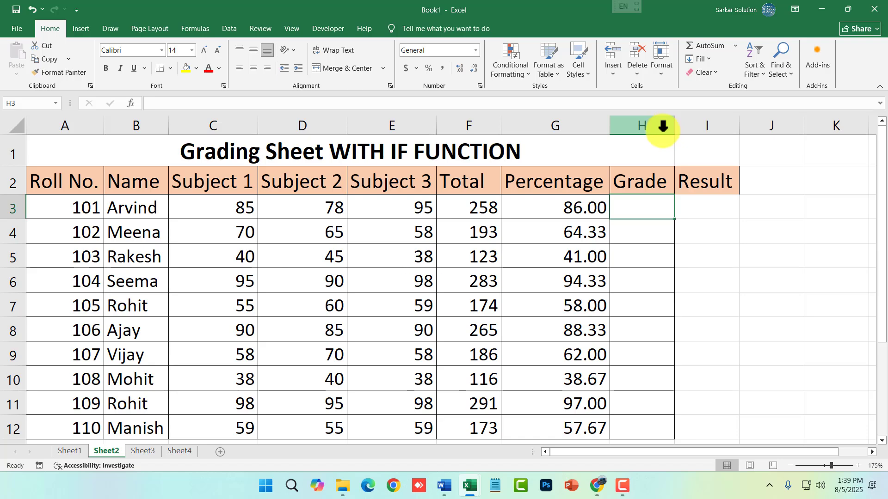
{"action": "left_click", "coordinate": [664, 188]}
{"action": "type", "text": "RES"}
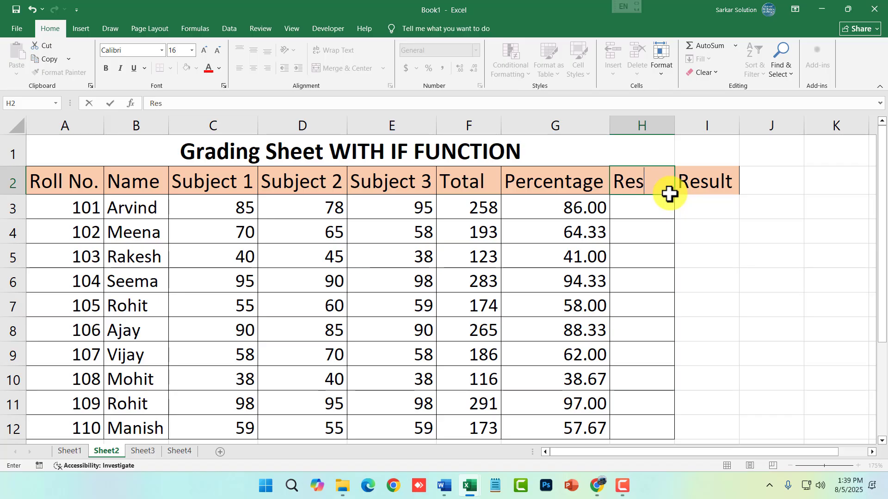
{"action": "key", "text": "Tab"}
{"action": "type", "text": "G"}
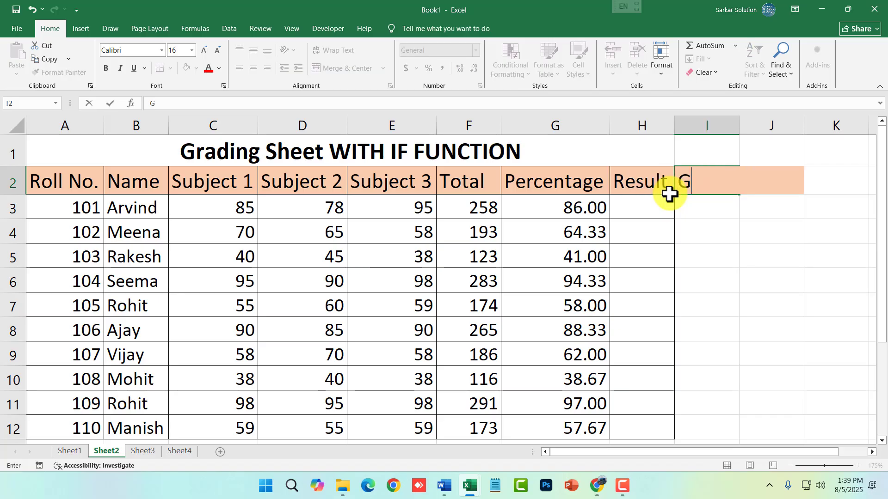
{"action": "left_click", "coordinate": [670, 194]}
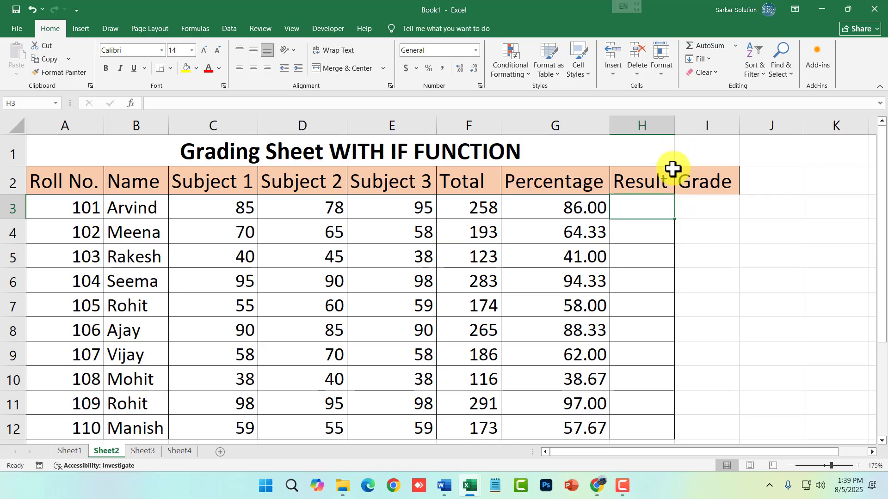
Step: Extend the merged and centered title in row 1 across A1:I1
{"action": "left_click", "coordinate": [587, 153]}
{"action": "left_click", "coordinate": [679, 151], "text": "shift"}
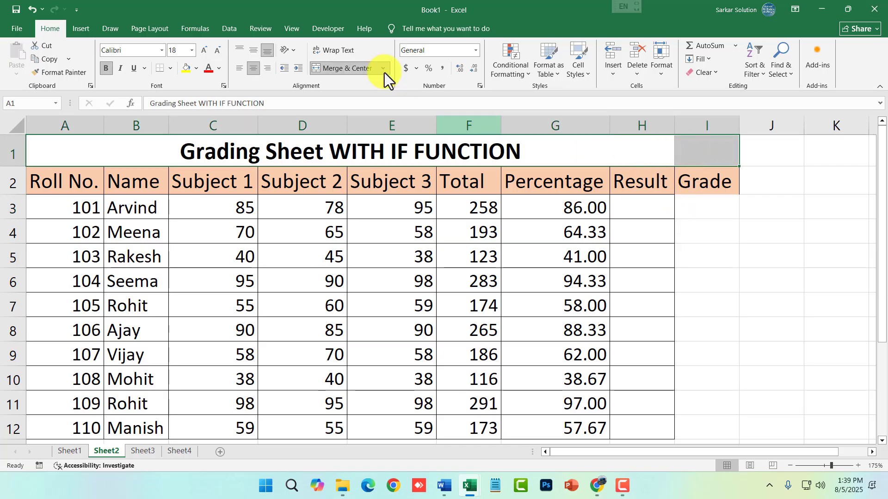
{"action": "left_click", "coordinate": [358, 69]}
Step: Apply All Borders to the empty Grade cells I3:I12
{"action": "left_click", "coordinate": [686, 206]}
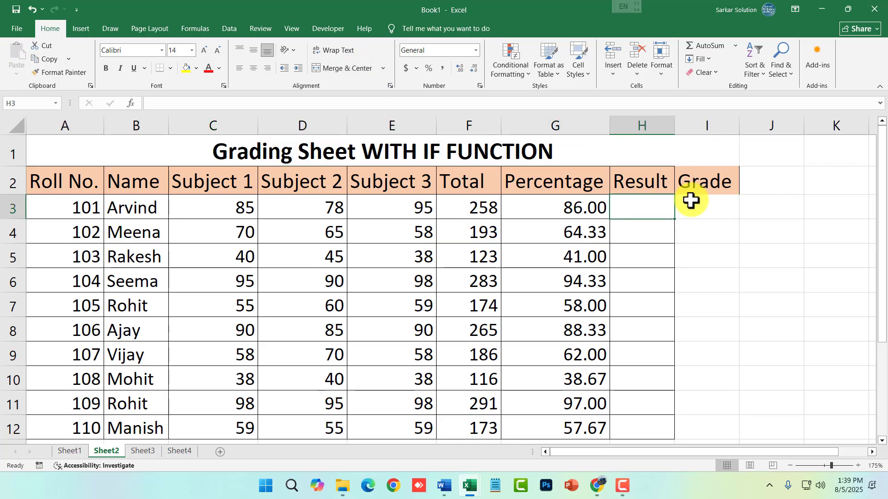
{"action": "left_click_drag", "start_coordinate": [689, 200], "coordinate": [712, 437]}
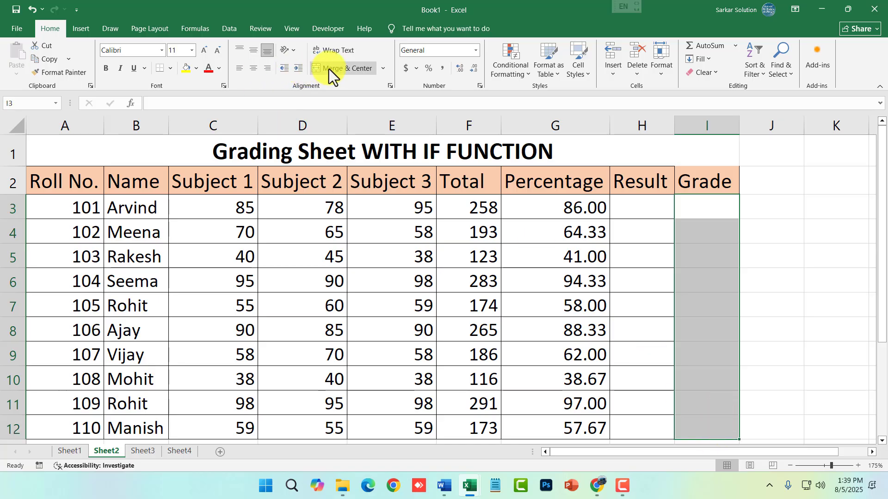
{"action": "left_click", "coordinate": [172, 71]}
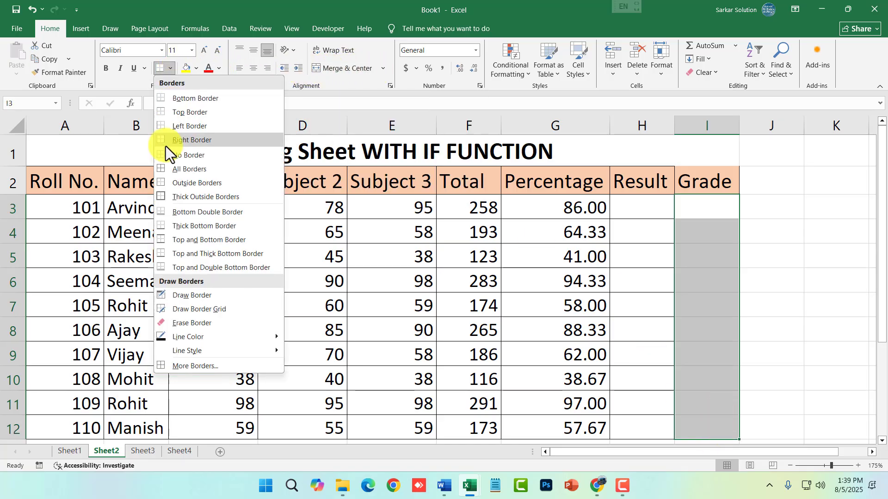
{"action": "left_click", "coordinate": [184, 169]}
Step: Examine the first student's subject marks in C3:E3 and the percentage formula in G3
{"action": "left_click", "coordinate": [631, 213]}
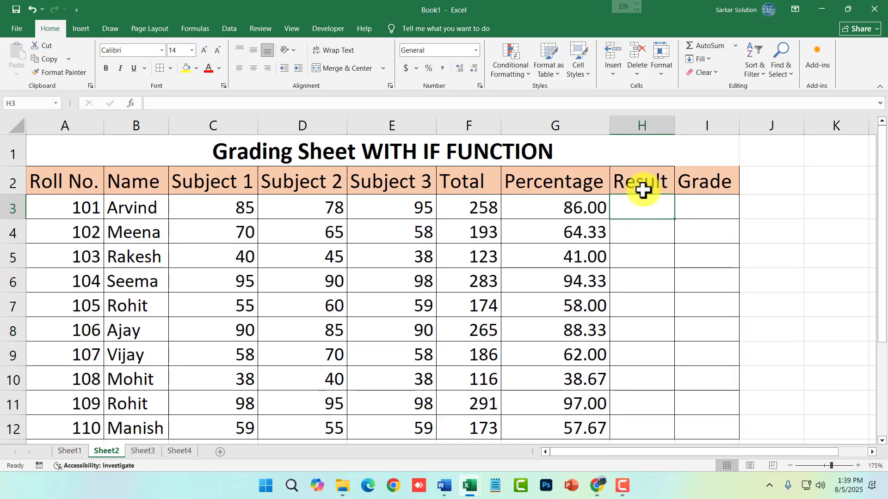
{"action": "left_click_drag", "start_coordinate": [248, 213], "coordinate": [404, 210]}
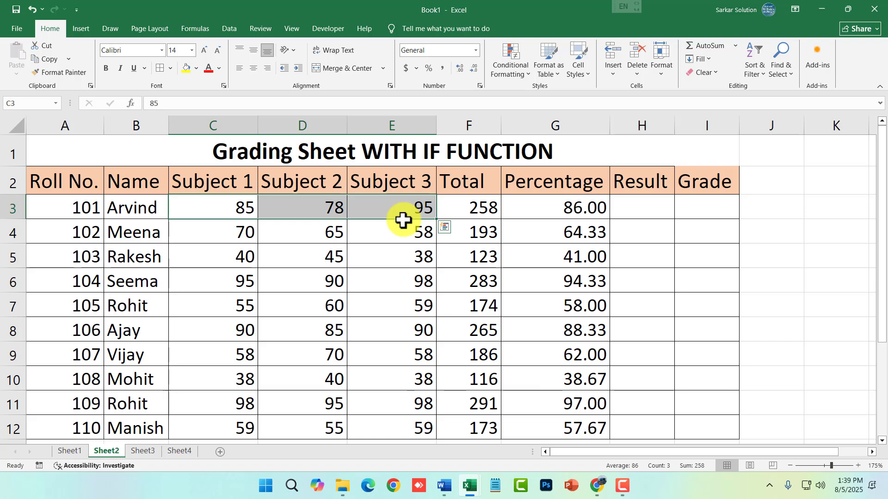
{"action": "left_click", "coordinate": [599, 208]}
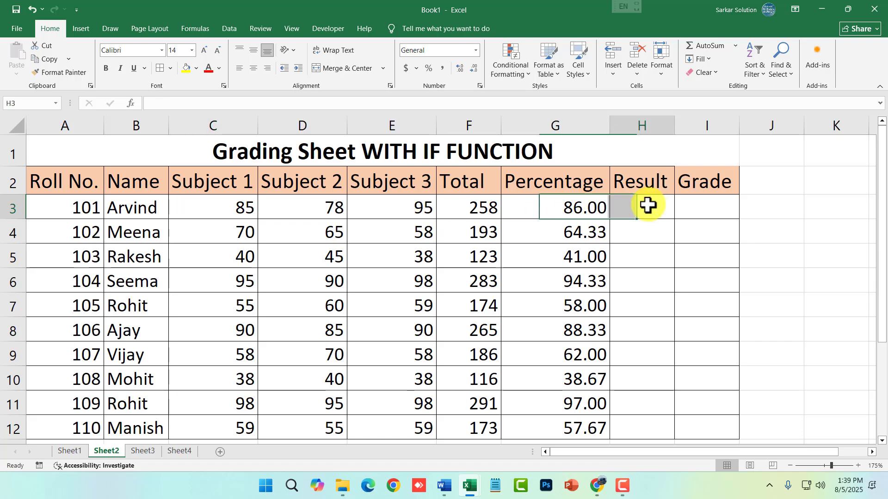
{"action": "left_click", "coordinate": [642, 208]}
{"action": "double_click", "coordinate": [572, 210]}
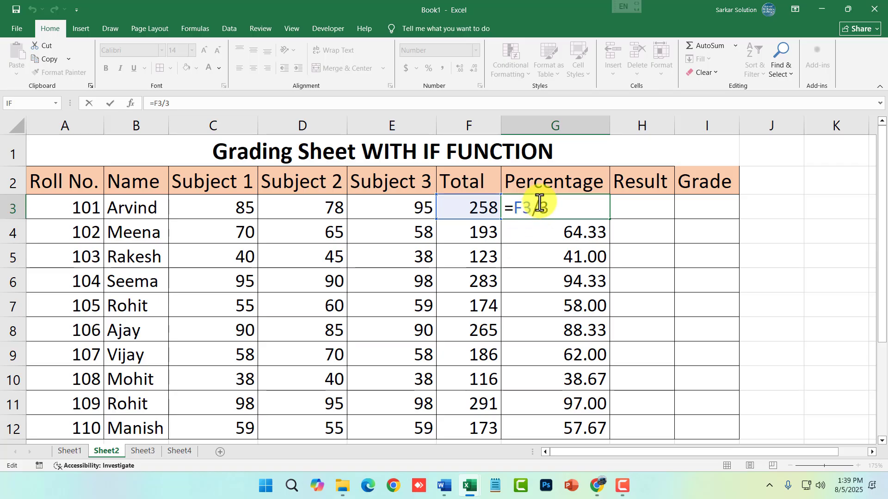
{"action": "key", "text": "Return"}
{"action": "left_click", "coordinate": [650, 206]}
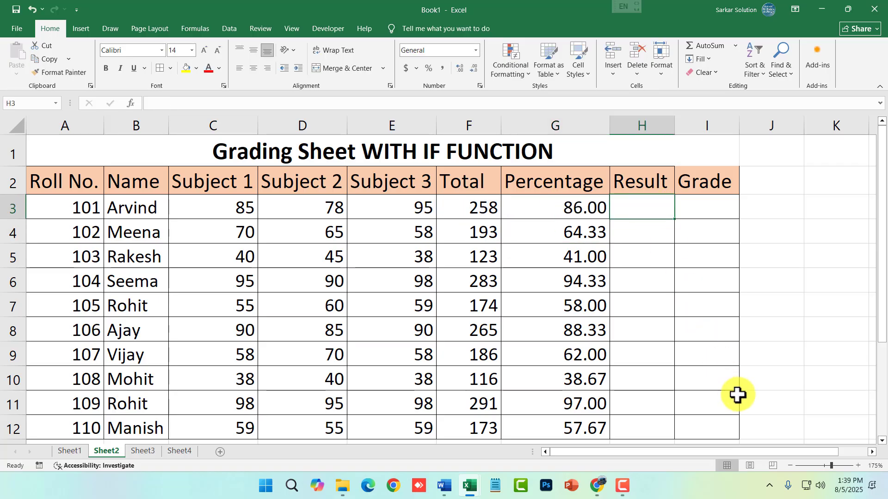
Step: Enter the sample mark 35 in E18 below the grading table
{"action": "scroll", "coordinate": [638, 401], "scroll_direction": "down", "scroll_amount": 2}
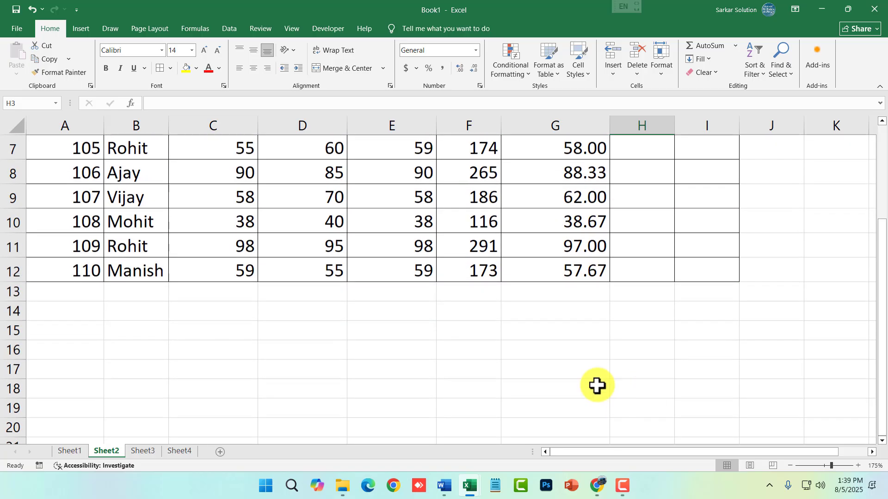
{"action": "left_click", "coordinate": [376, 388]}
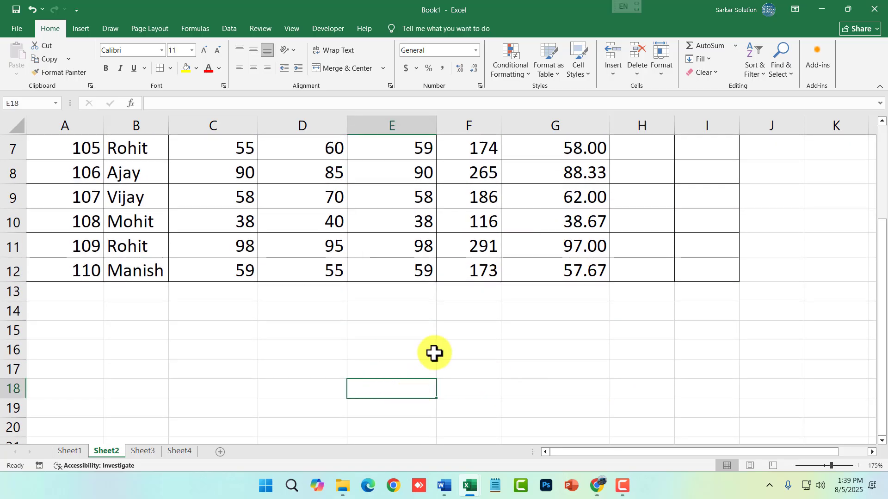
{"action": "type", "text": "35"}
{"action": "key", "text": "Tab"}
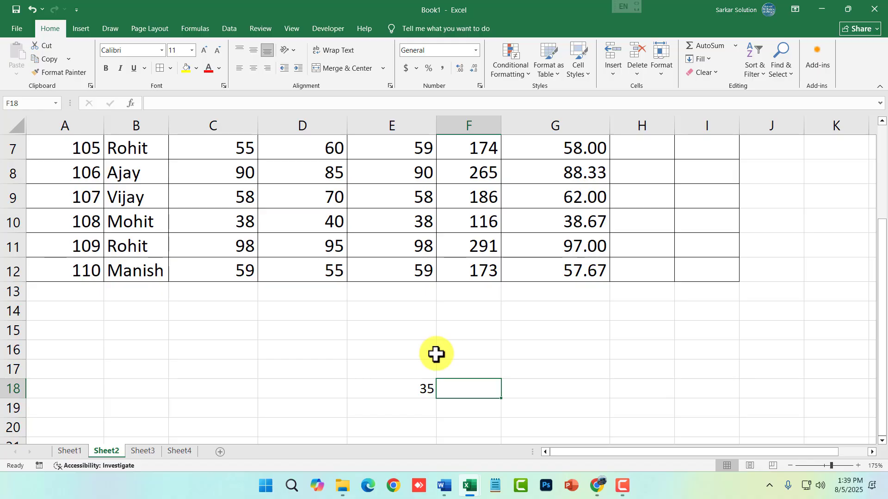
Step: Write the formula =IF(e18>=35, "Pass","Fail") in F18 beside the sample mark
{"action": "type", "text": "="}
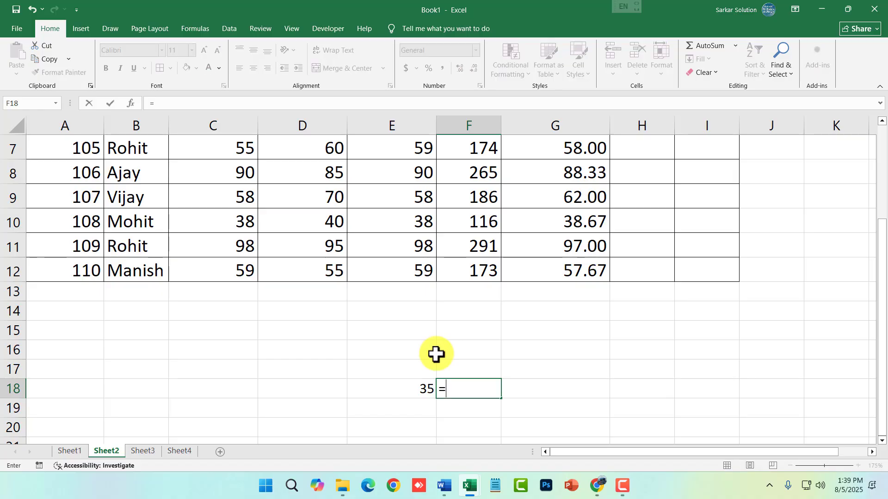
{"action": "type", "text": "if"}
{"action": "key", "text": "BackSpace"}
{"action": "key", "text": "BackSpace"}
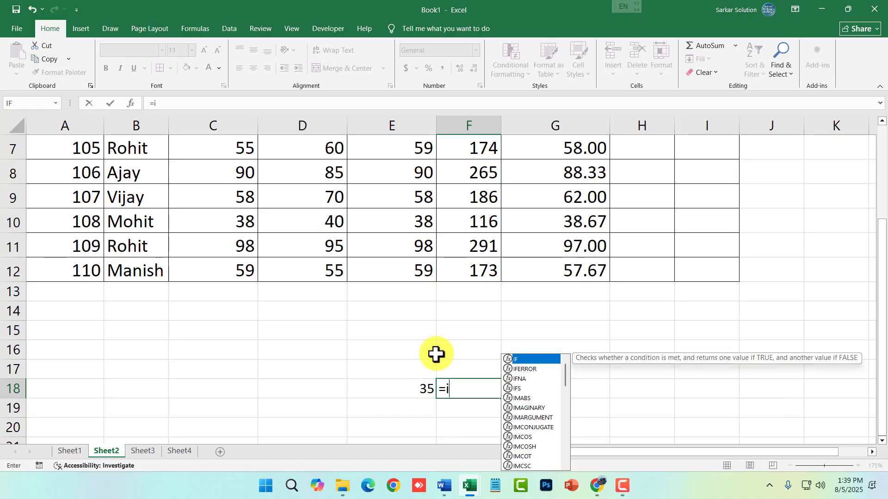
{"action": "type", "text": "IF("}
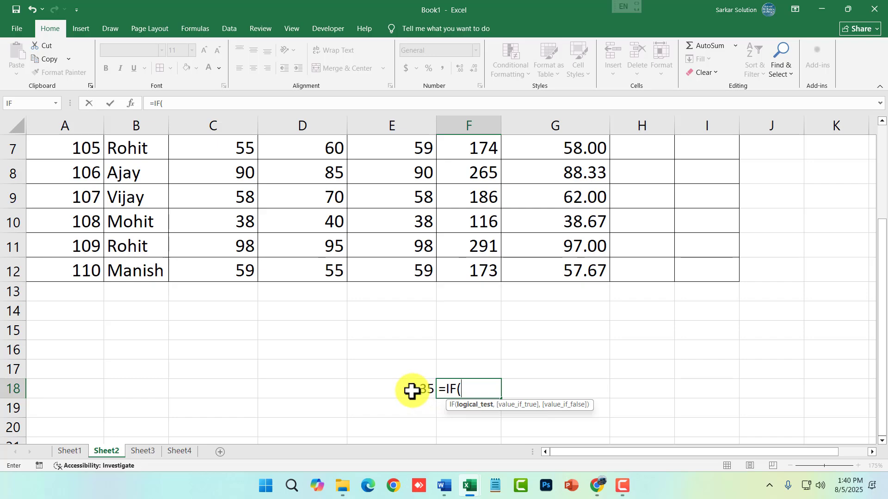
{"action": "type", "text": "e18"}
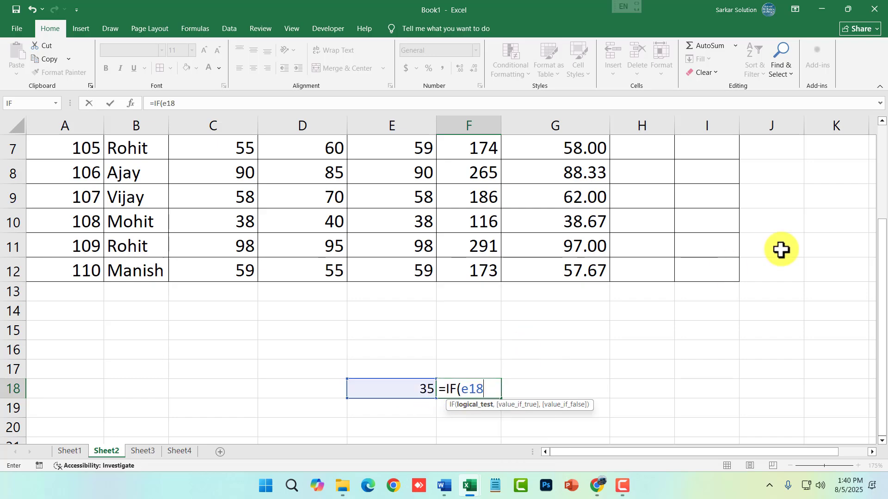
{"action": "type", "text": ">=35"}
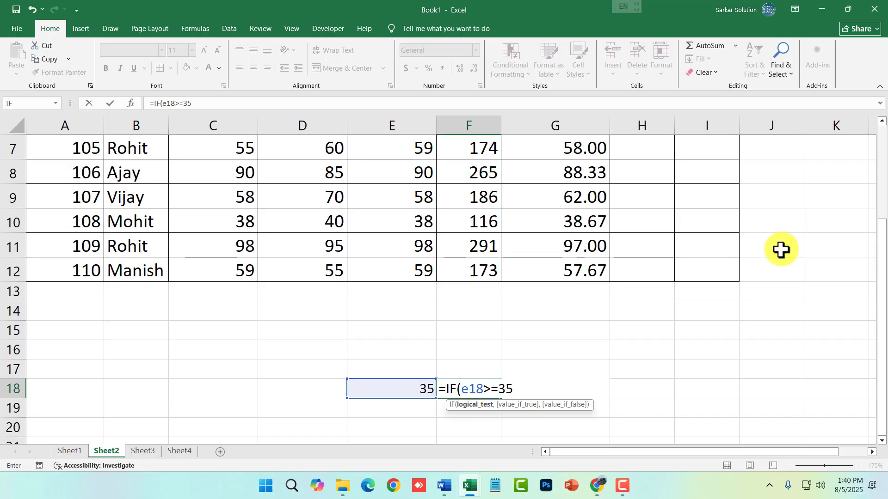
{"action": "type", "text": ", "}
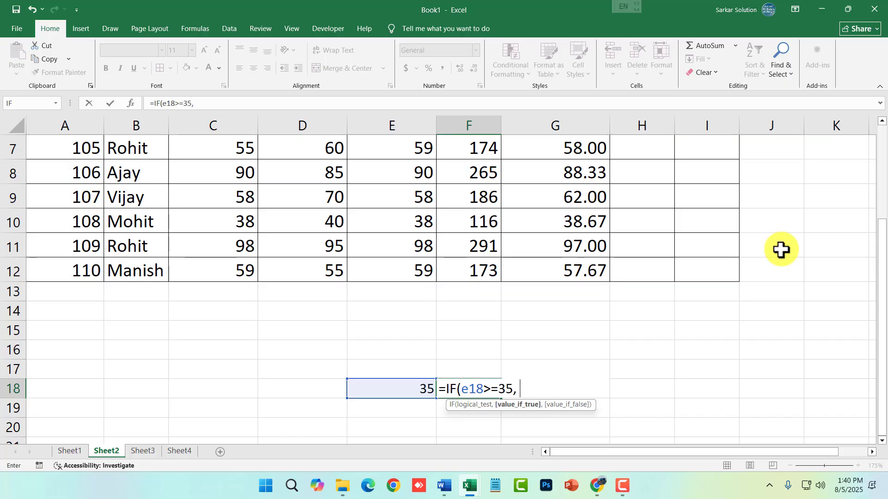
{"action": "type", "text": "\"Pass"}
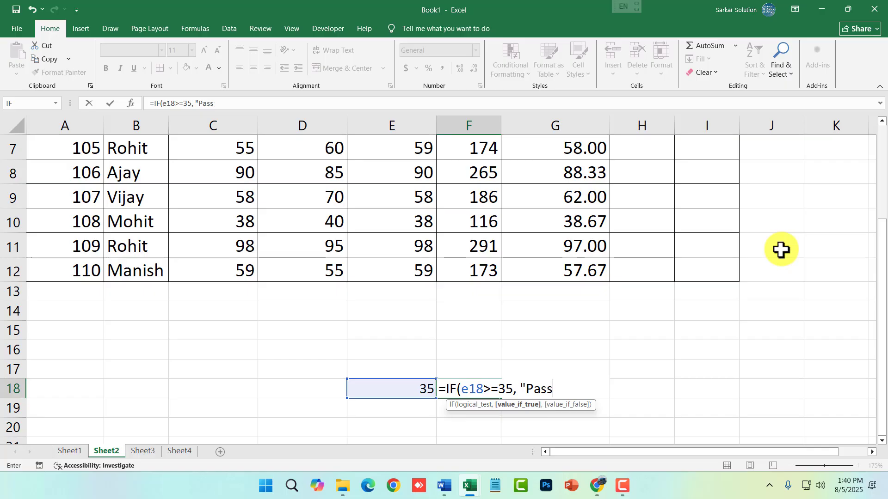
{"action": "type", "text": "\"m"}
{"action": "key", "text": "BackSpace"}
{"action": "type", "text": ",\"F"}
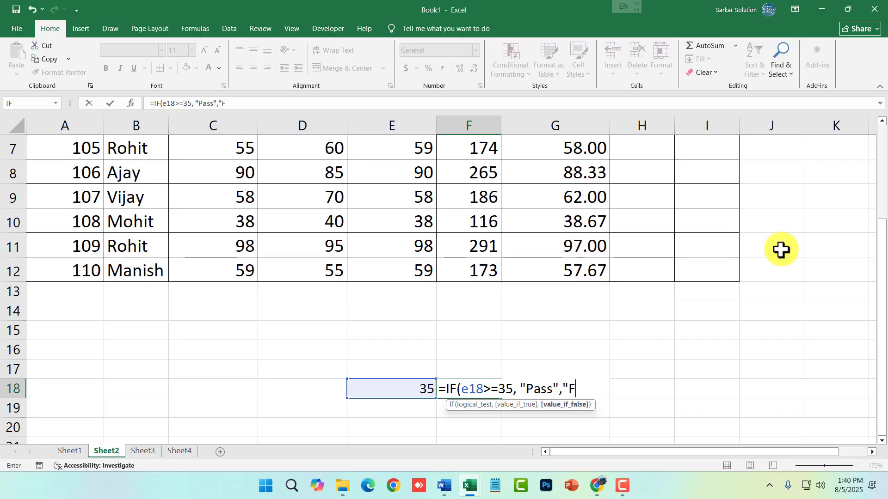
{"action": "type", "text": "ail\")"}
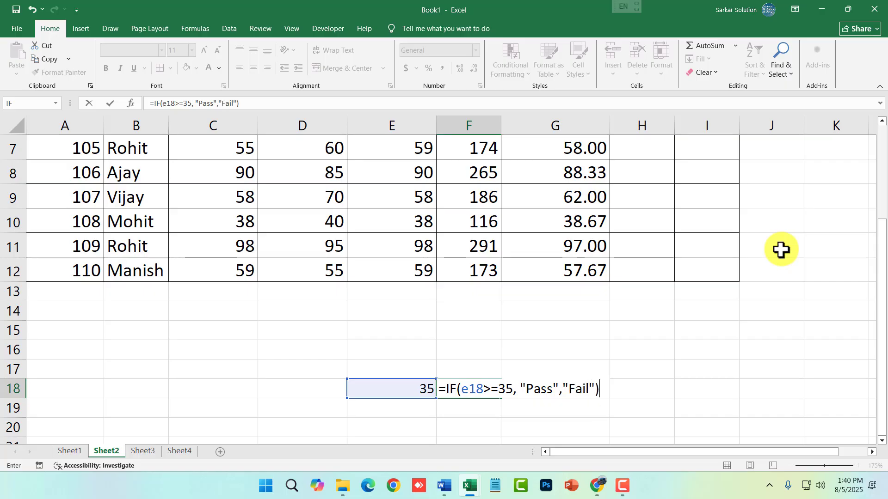
Step: Examine the logical test and the true and false values within the IF formula in F18
{"action": "left_click_drag", "start_coordinate": [463, 393], "coordinate": [544, 392]}
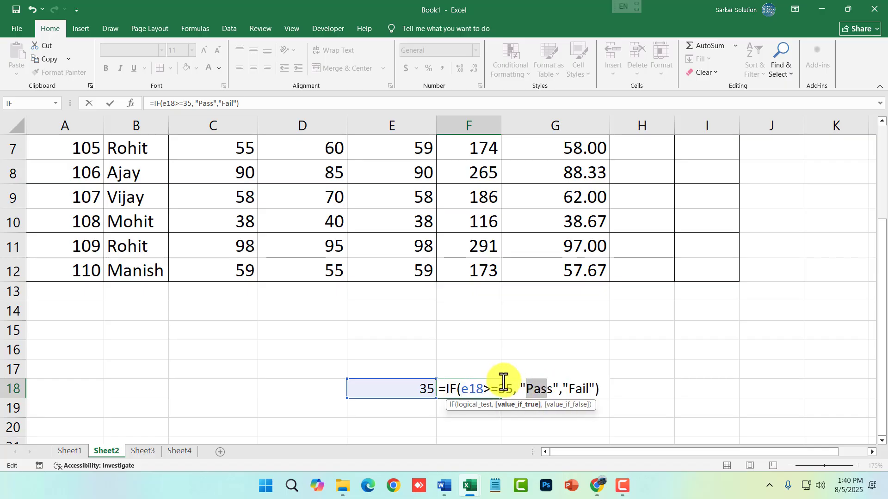
{"action": "left_click_drag", "start_coordinate": [568, 391], "coordinate": [584, 393]}
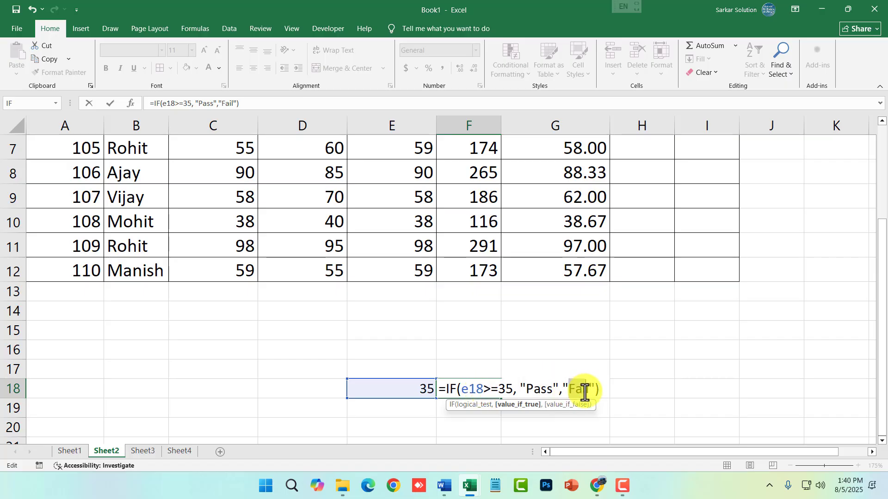
{"action": "double_click", "coordinate": [536, 391]}
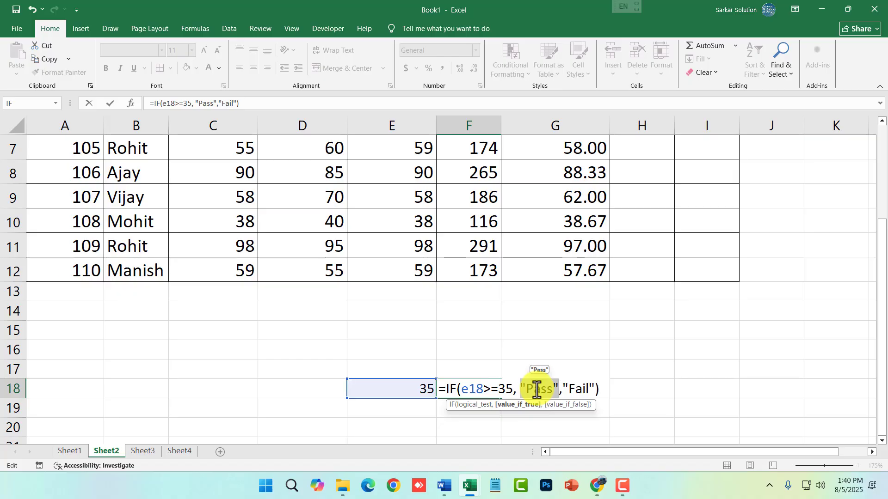
{"action": "left_click", "coordinate": [519, 390]}
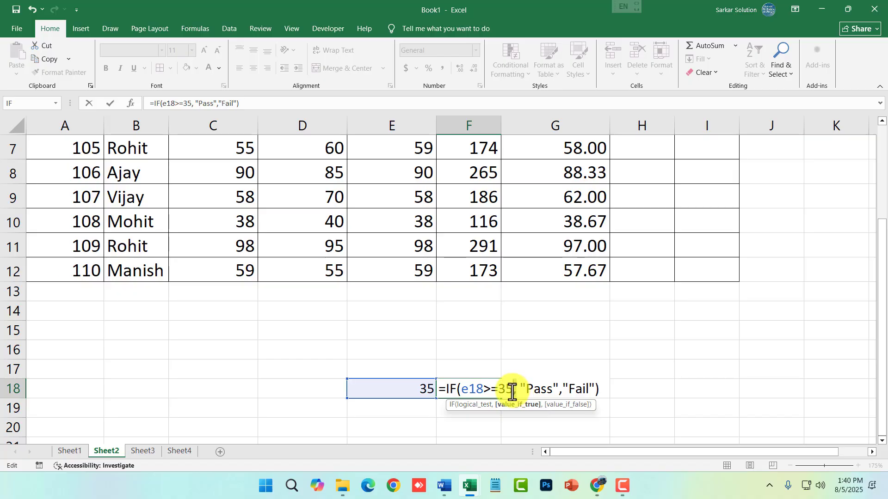
{"action": "left_click", "coordinate": [511, 392]}
{"action": "left_click_drag", "start_coordinate": [560, 395], "coordinate": [569, 397]}
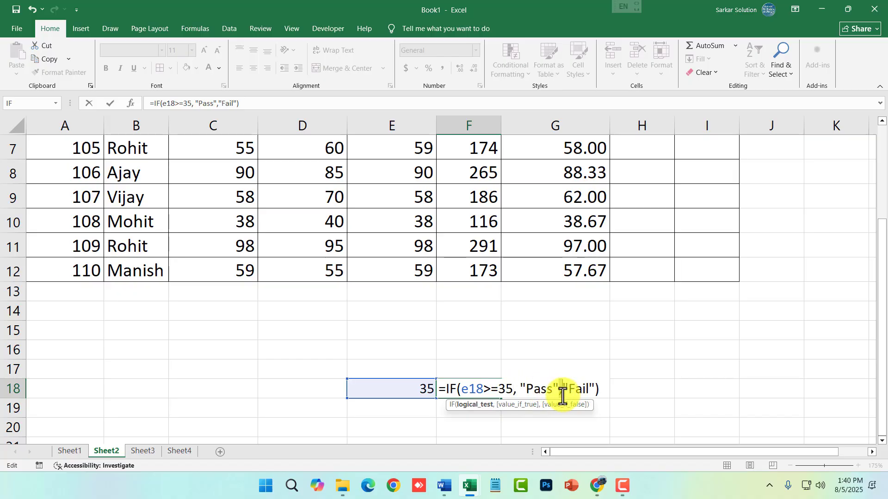
{"action": "left_click", "coordinate": [520, 392]}
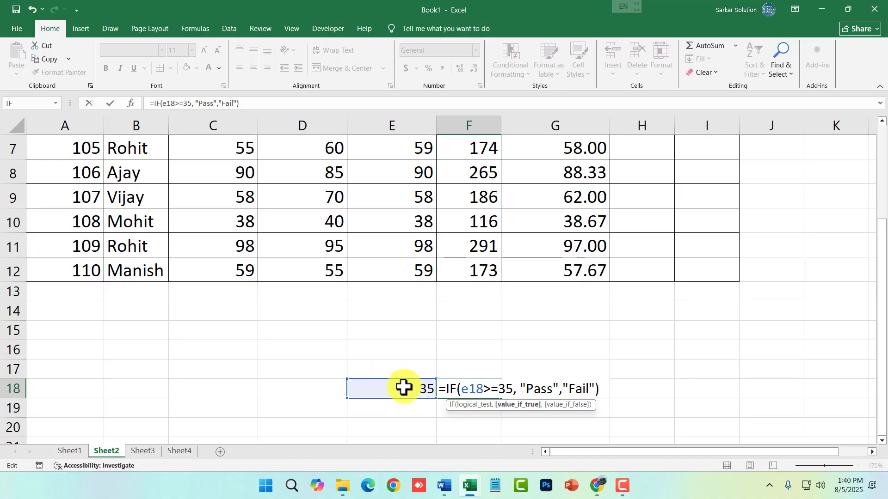
{"action": "left_click", "coordinate": [493, 389]}
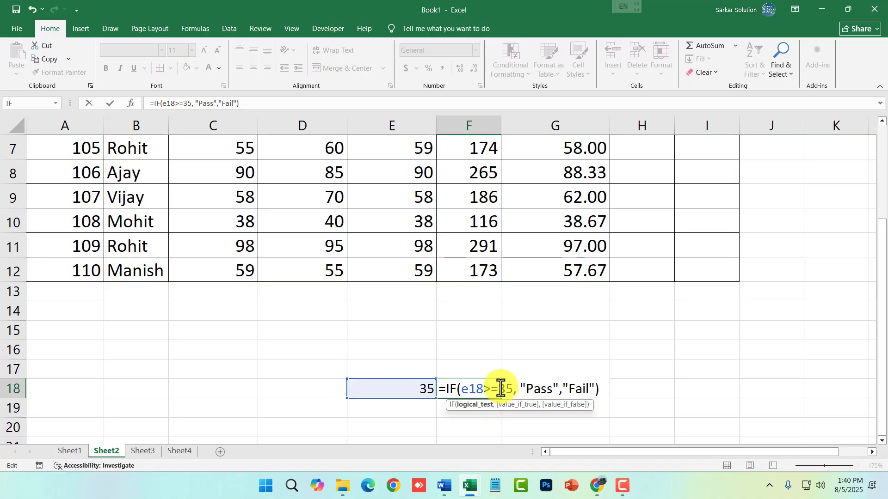
Step: Commit the IF formula in F18 and change the sample mark in E18 to 34
{"action": "key", "text": "Return"}
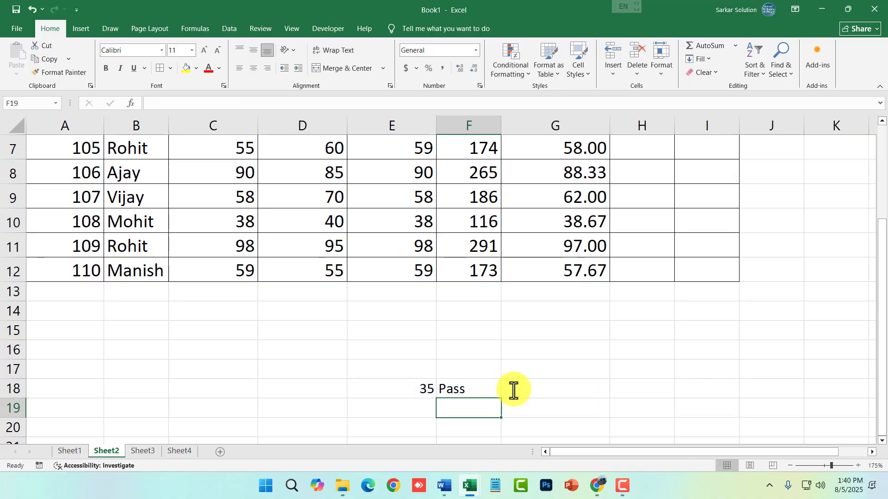
{"action": "left_click", "coordinate": [432, 392]}
{"action": "type", "text": "34"}
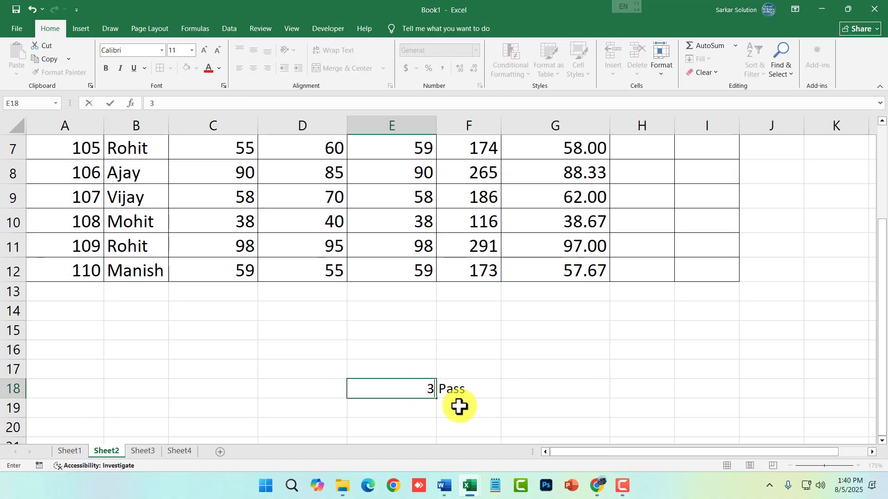
{"action": "key", "text": "Return"}
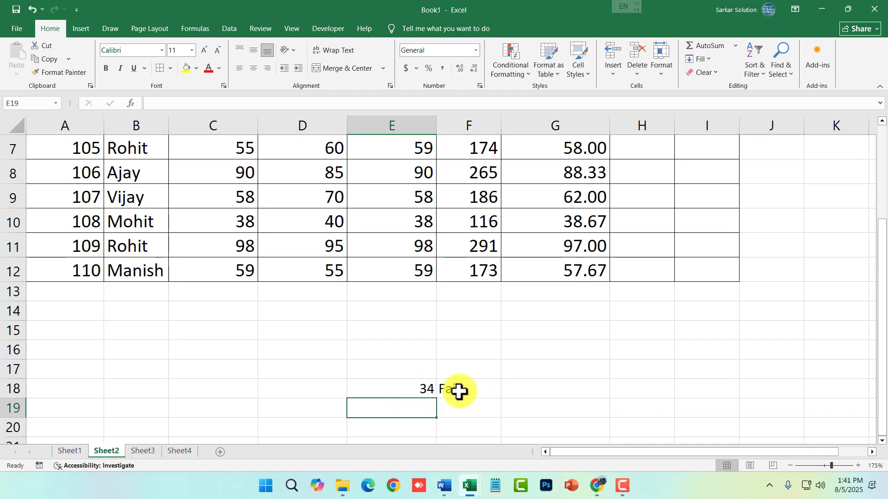
Step: Change the sample mark in E18 to 55 to retest the IF formula
{"action": "left_click", "coordinate": [419, 389]}
{"action": "type", "text": "55"}
{"action": "key", "text": "Return"}
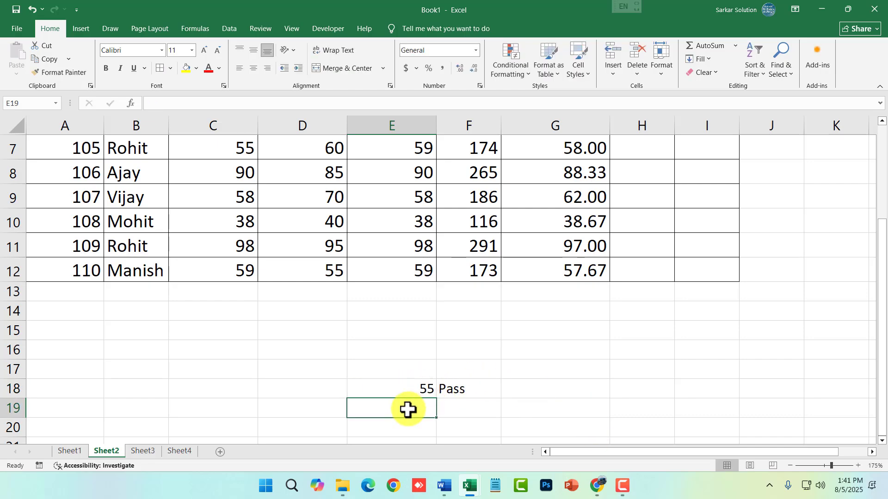
Step: Enter two sample marks in row 19: 35 in D19 and 34 in E19
{"action": "left_click", "coordinate": [337, 414]}
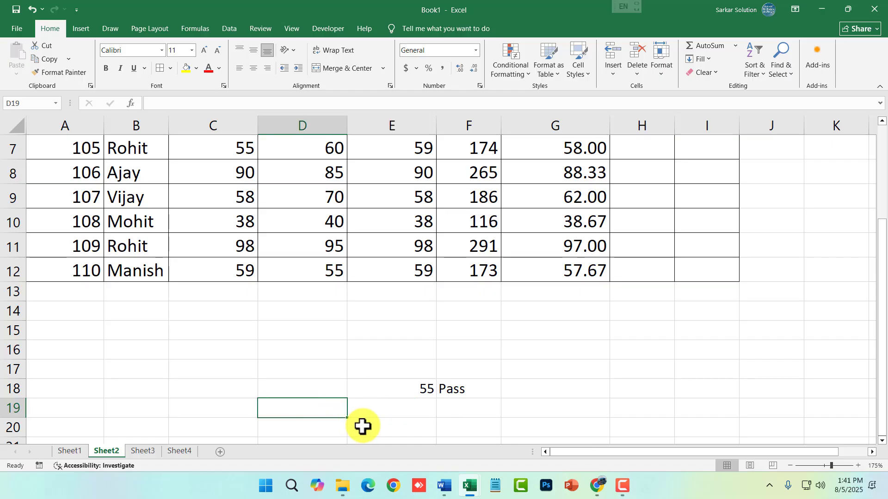
{"action": "type", "text": "35"}
{"action": "key", "text": "Tab"}
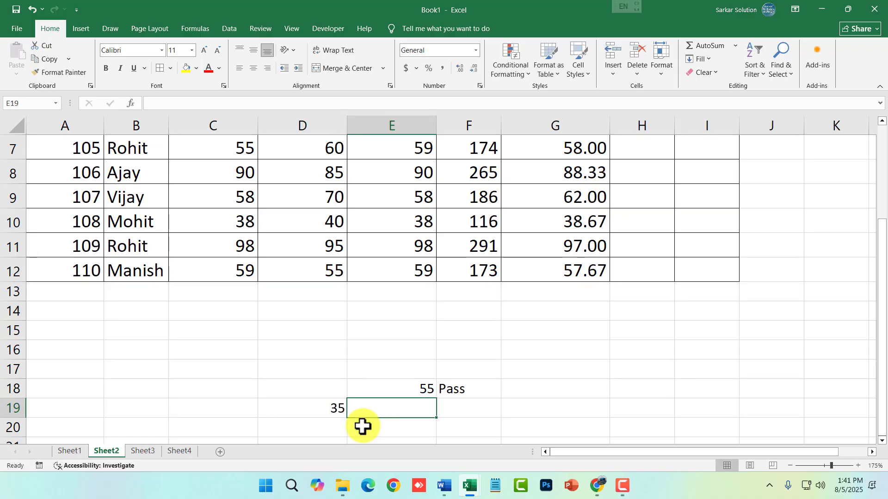
{"action": "type", "text": "34"}
{"action": "key", "text": "Tab"}
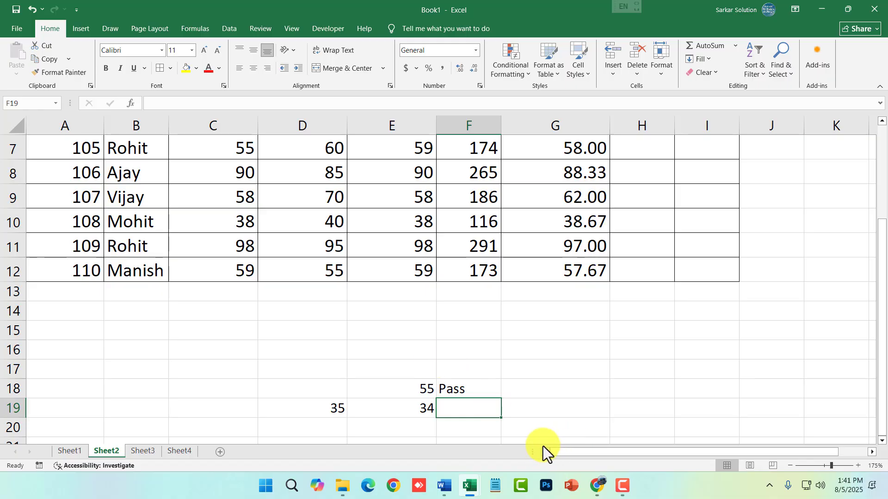
Step: Enter the formula =AND(D19>=35, E19>=35) in F19 beside the two sample marks
{"action": "type", "text": "=and"}
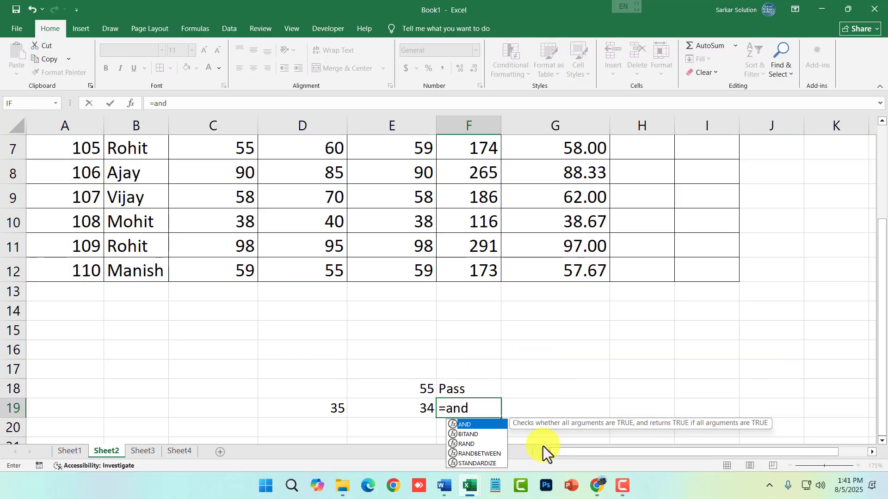
{"action": "key", "text": "BackSpace"}
{"action": "key", "text": "BackSpace"}
{"action": "key", "text": "BackSpace"}
{"action": "type", "text": "AND"}
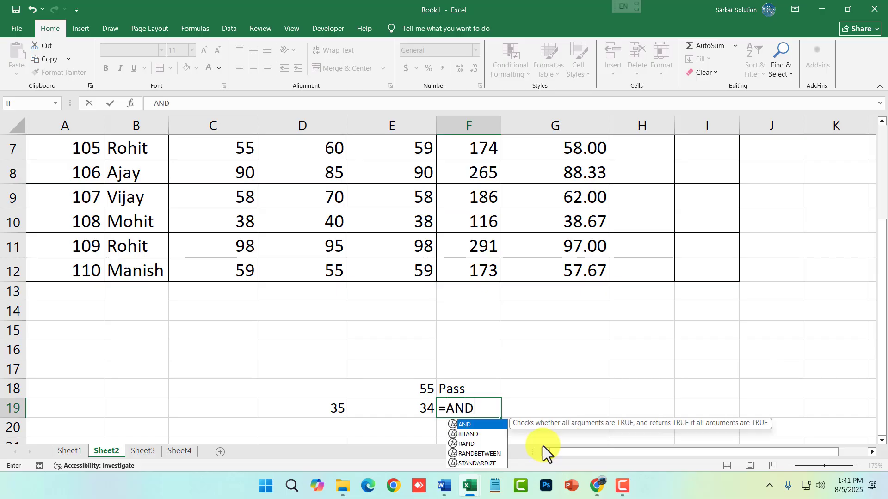
{"action": "type", "text": "("}
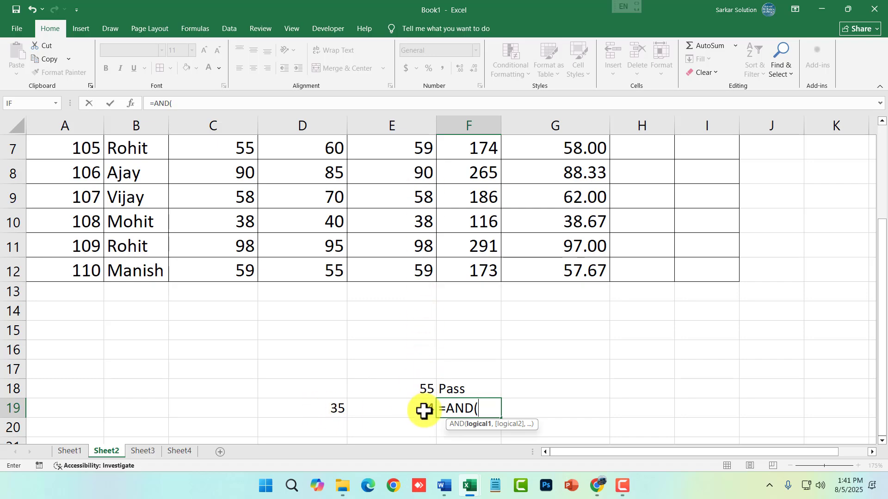
{"action": "type", "text": "D19"}
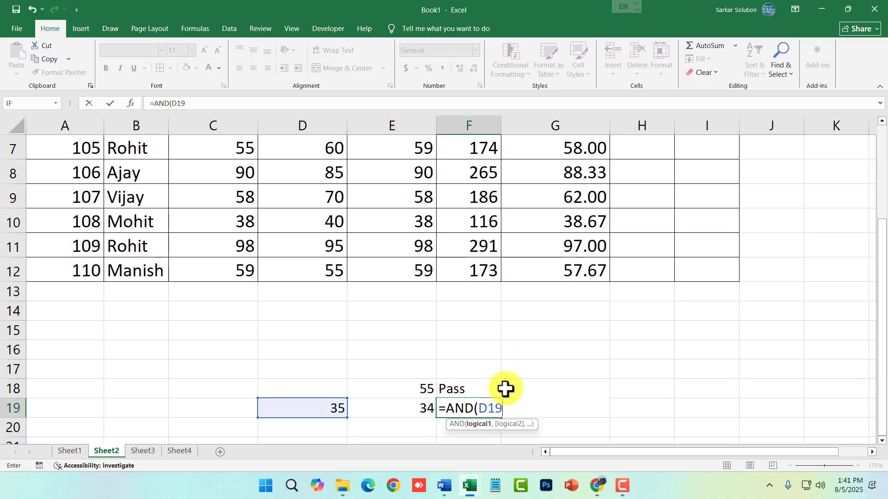
{"action": "type", "text": ">=35,"}
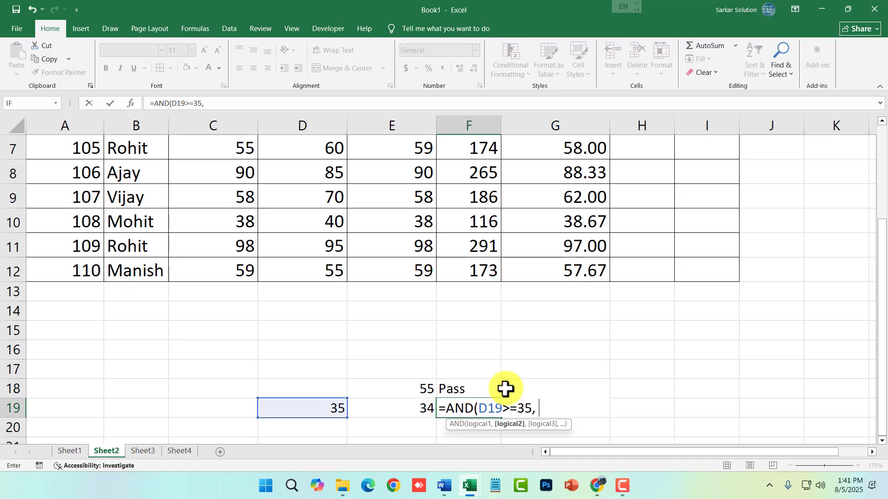
{"action": "type", "text": "E19"}
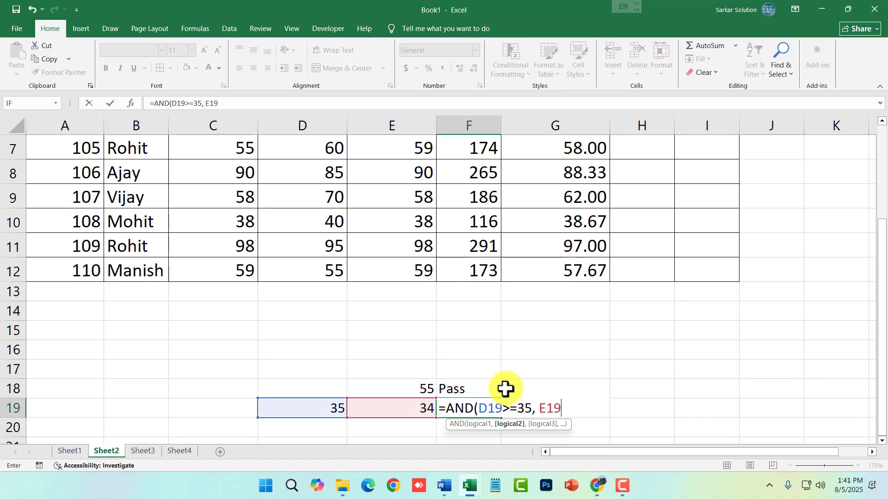
{"action": "type", "text": ">=35"}
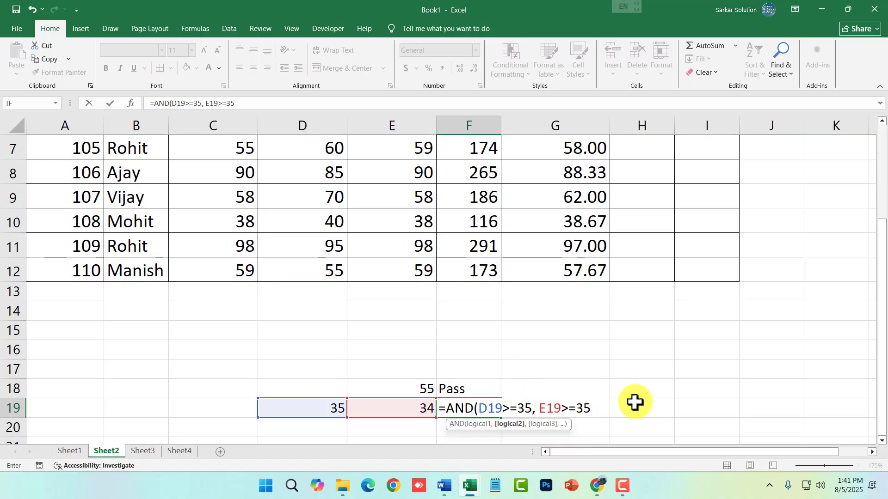
{"action": "type", "text": ")"}
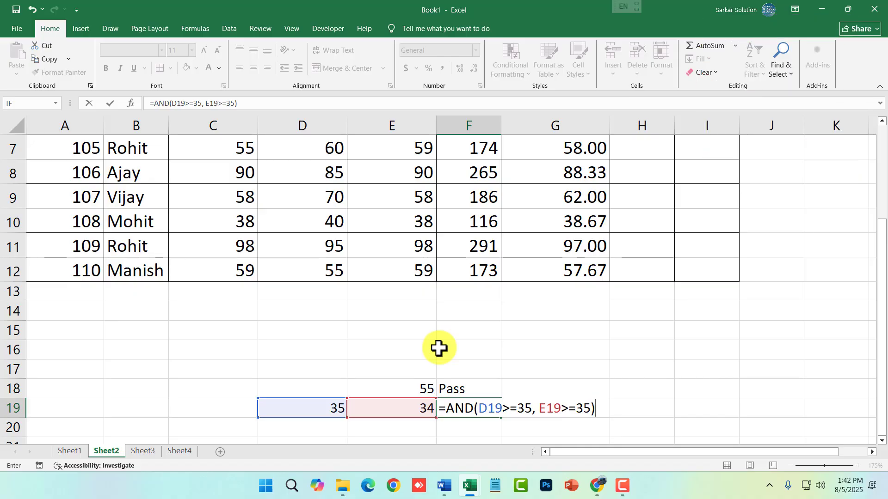
{"action": "key", "text": "Return"}
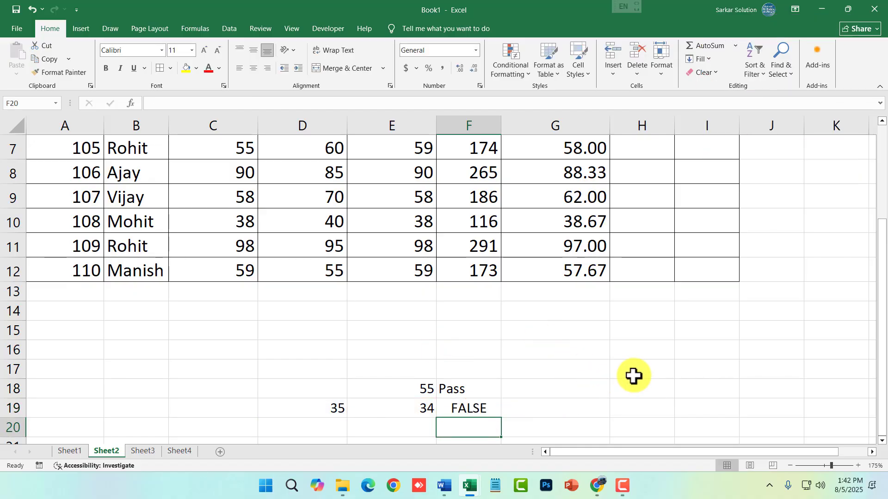
Step: Change the second sample mark in E19 to 36 to retest the AND formula
{"action": "left_click", "coordinate": [488, 410]}
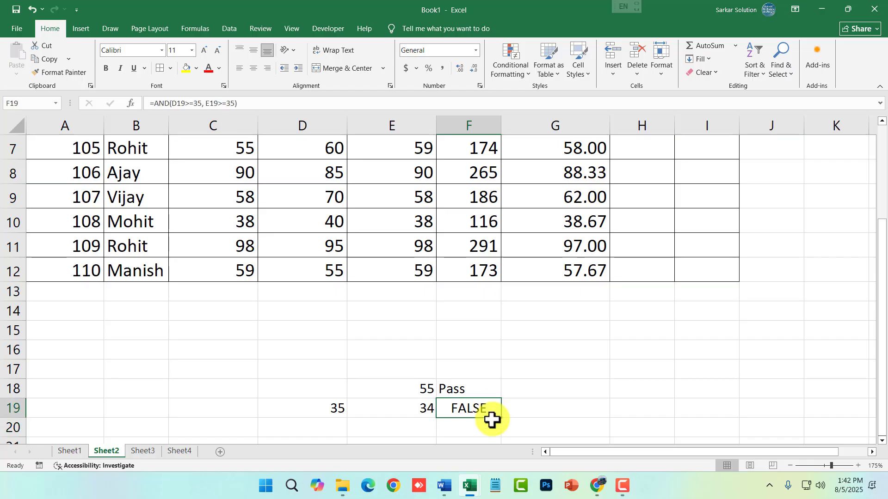
{"action": "left_click", "coordinate": [422, 415]}
{"action": "type", "text": "36"}
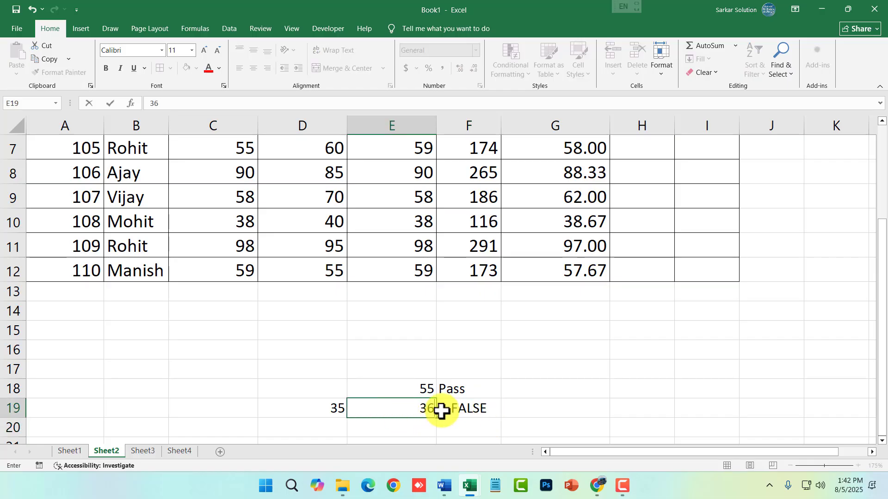
{"action": "key", "text": "Return"}
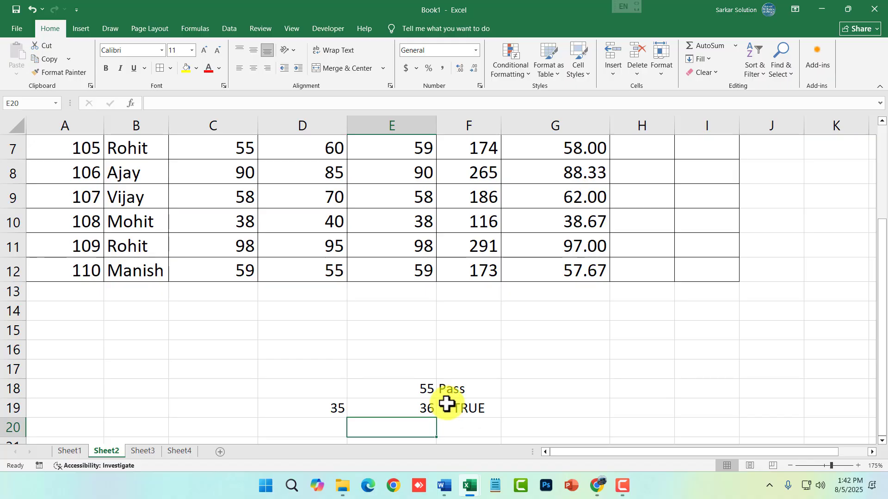
Step: Enter another pair of sample marks in row 20: 34 in D20 and 35 in E20
{"action": "scroll", "coordinate": [416, 408], "scroll_direction": "down", "scroll_amount": 1}
{"action": "left_click", "coordinate": [332, 353]}
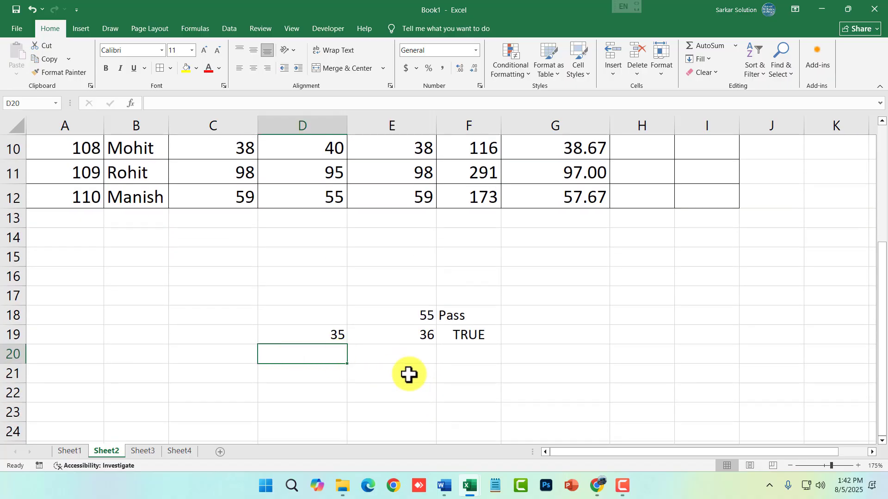
{"action": "type", "text": "34"}
{"action": "key", "text": "Tab"}
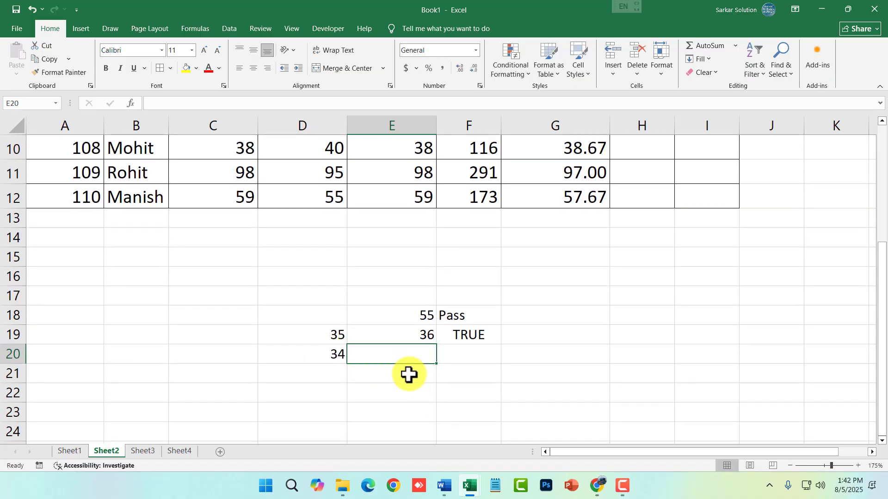
{"action": "type", "text": "35"}
{"action": "key", "text": "Tab"}
Step: Enter the formula =OR(D20>=35, E20>=35) in F20 beside the second pair of marks
{"action": "type", "text": "="}
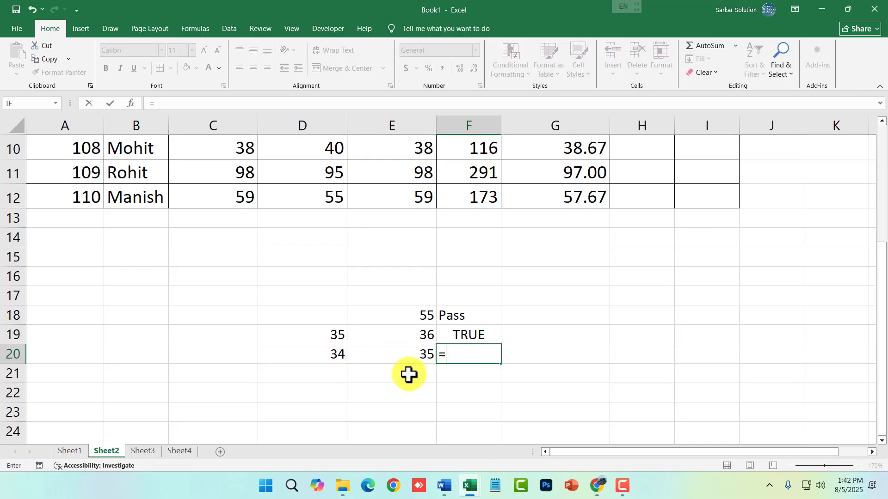
{"action": "type", "text": "OR"}
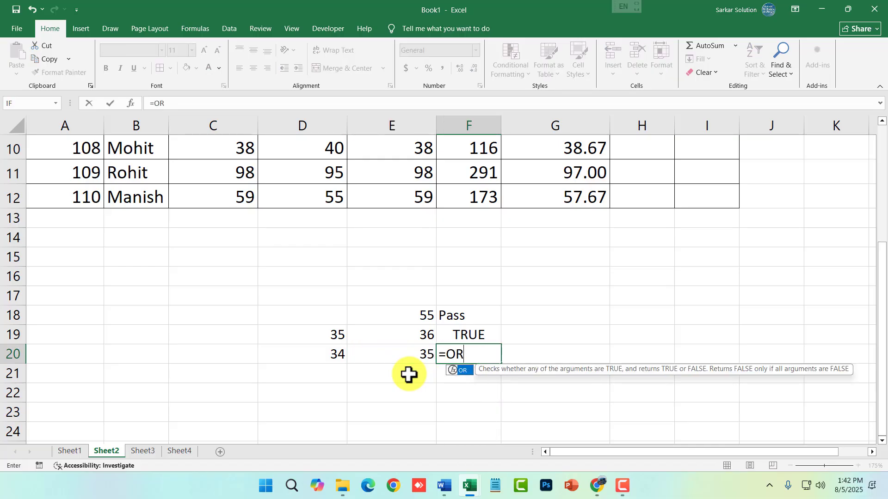
{"action": "type", "text": "("}
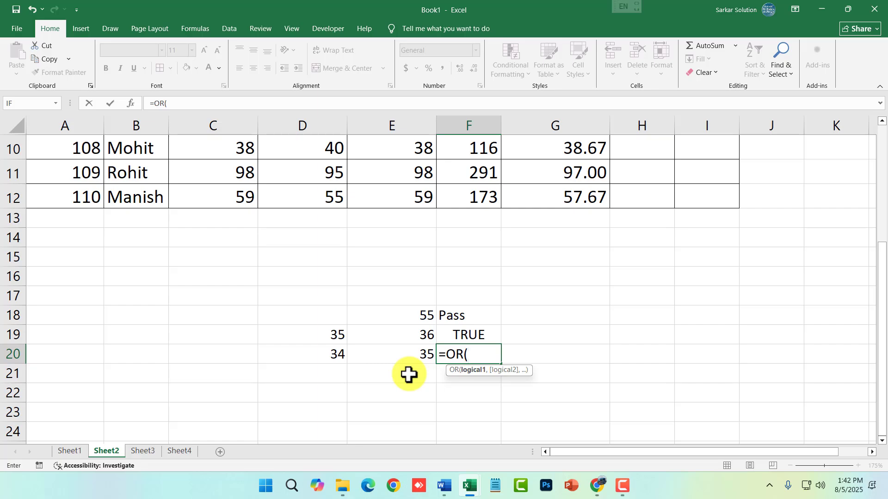
{"action": "type", "text": "D20>"}
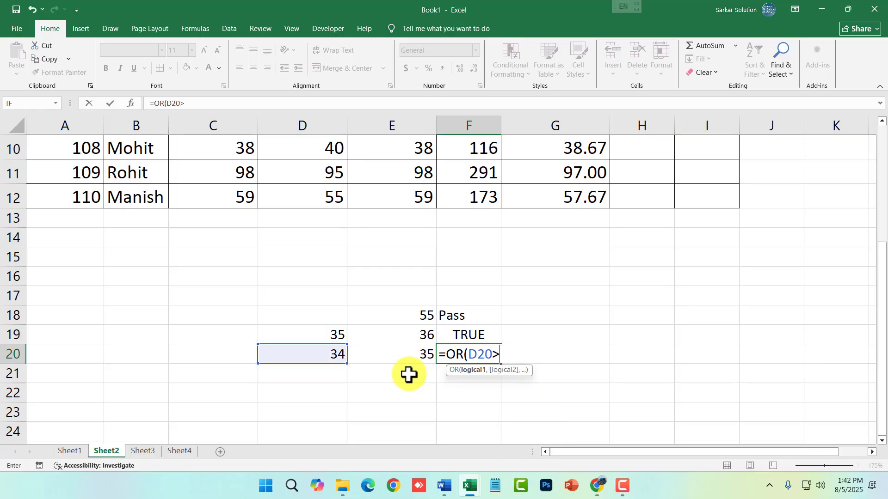
{"action": "type", "text": "=35"}
{"action": "type", "text": ", E"}
{"action": "key", "text": "BackSpace"}
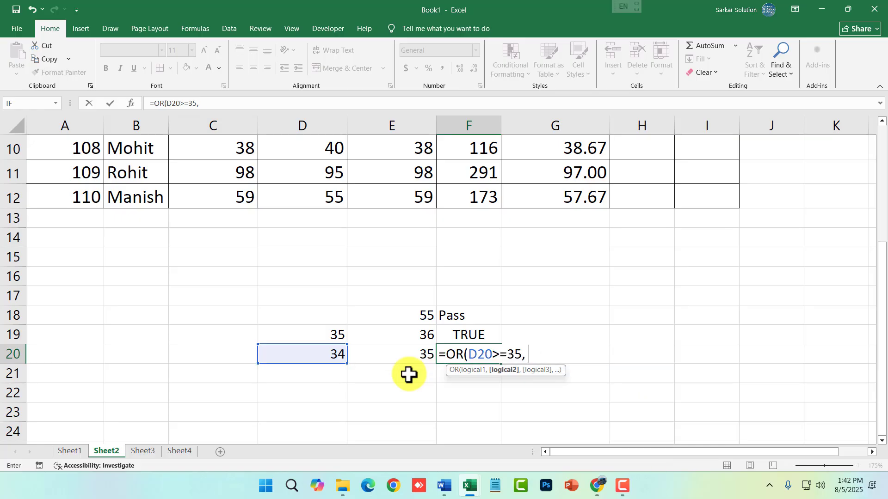
{"action": "type", "text": "E2->="}
{"action": "key", "text": "BackSpace"}
{"action": "key", "text": "BackSpace"}
{"action": "type", "text": "0>="}
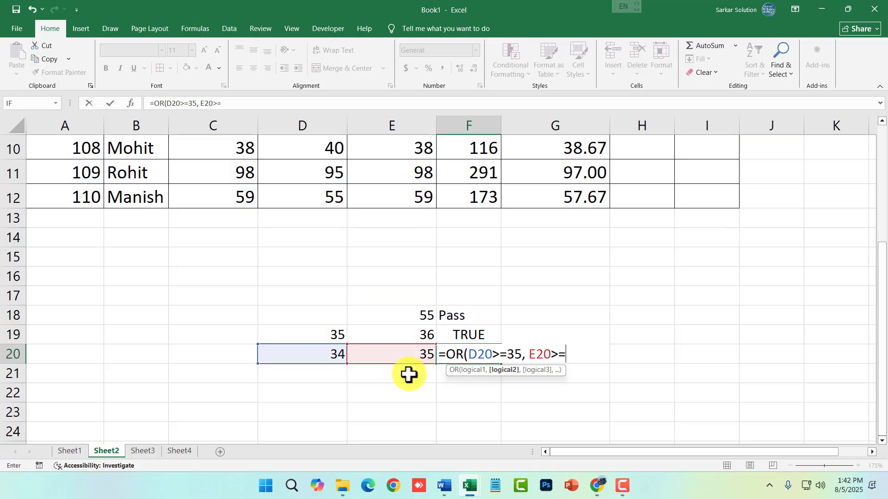
{"action": "type", "text": "2"}
{"action": "key", "text": "BackSpace"}
{"action": "type", "text": "35)"}
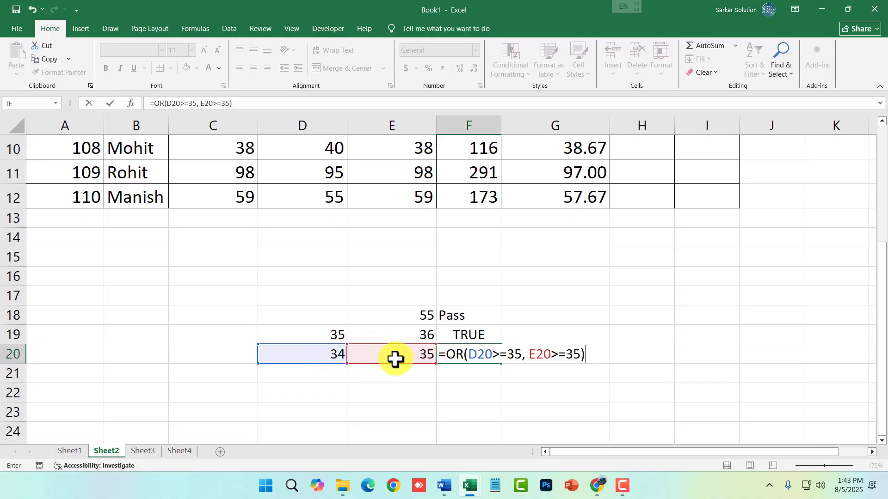
{"action": "key", "text": "Return"}
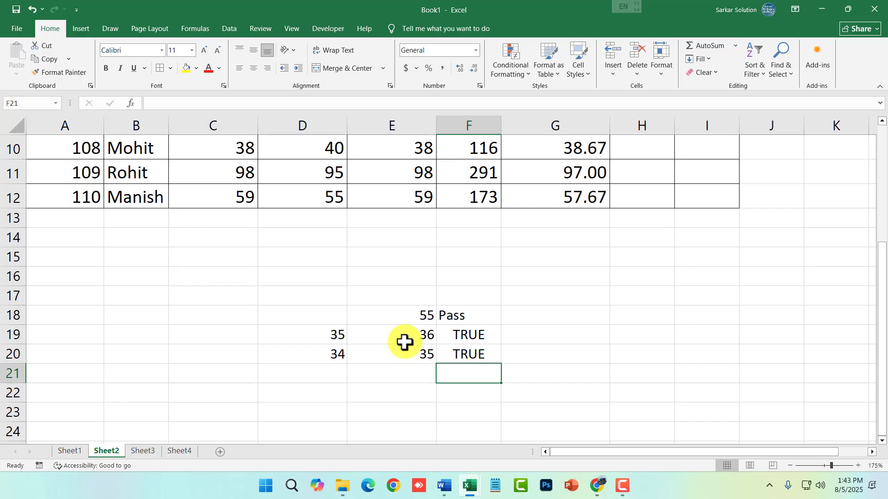
Step: Change the sample mark in E20 to 30 to test the OR formula
{"action": "left_click", "coordinate": [403, 357]}
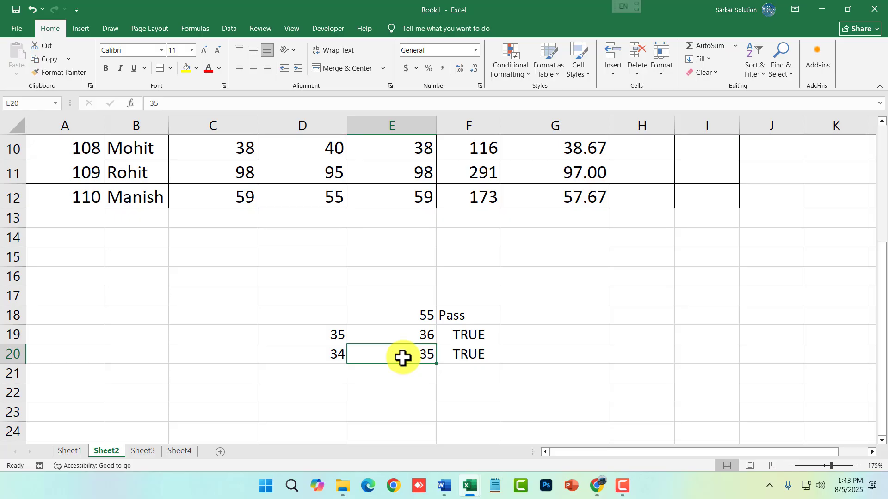
{"action": "type", "text": "30"}
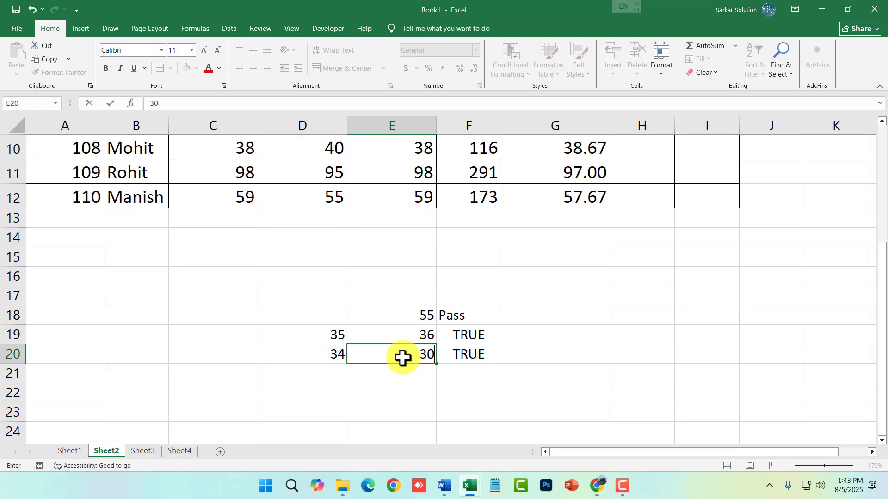
{"action": "key", "text": "Return"}
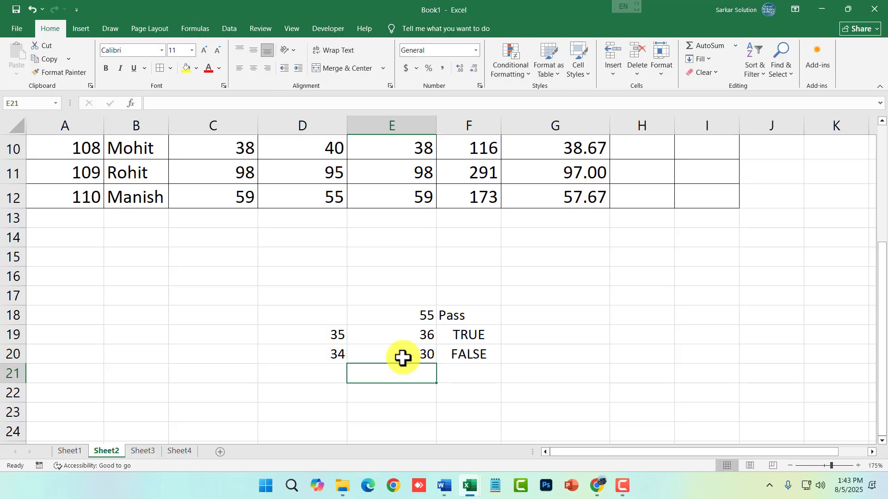
Step: Examine the full OR formula and its two conditions in F20, leaving it as written
{"action": "double_click", "coordinate": [466, 353]}
{"action": "left_click_drag", "start_coordinate": [436, 360], "coordinate": [588, 367]}
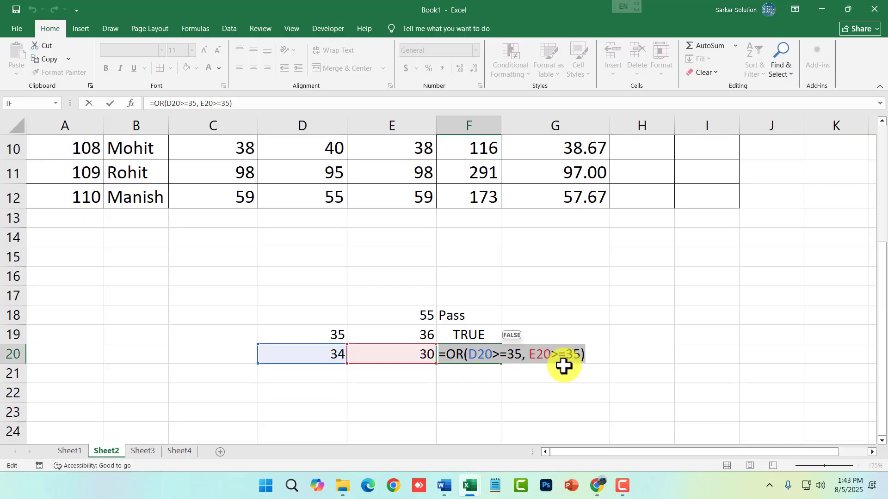
{"action": "key", "text": "Return"}
Step: Change the first mark of the OR example, in D20, to 5
{"action": "left_click", "coordinate": [320, 355]}
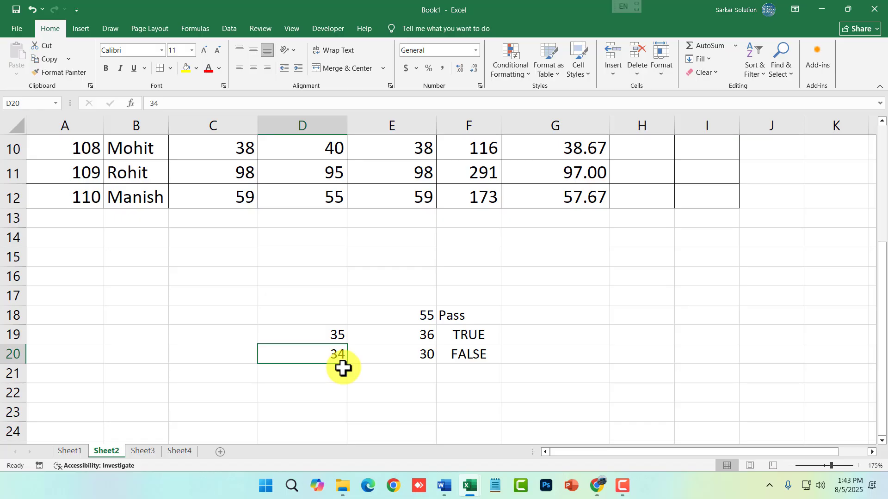
{"action": "type", "text": "5"}
{"action": "key", "text": "Return"}
{"action": "key", "text": "Right"}
{"action": "key", "text": "Up"}
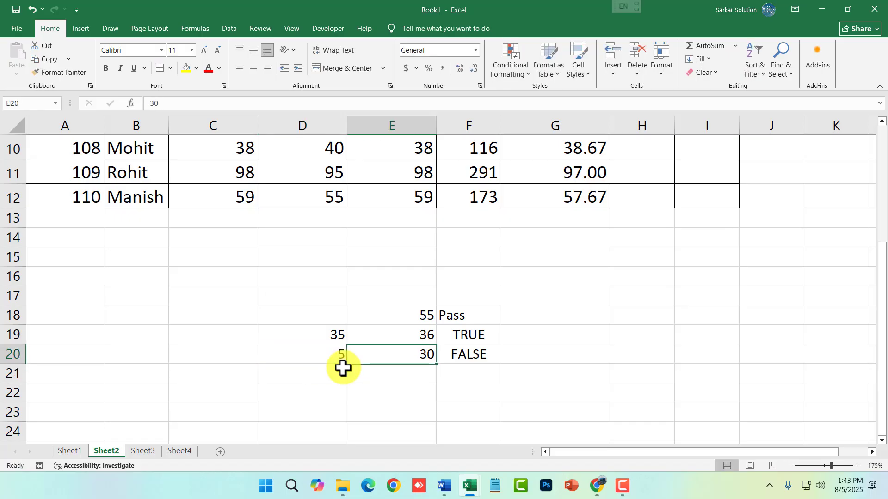
Step: Set both sample marks of the OR example, D20 and E20, to 50
{"action": "key", "text": "Left"}
{"action": "type", "text": "50"}
{"action": "key", "text": "Right"}
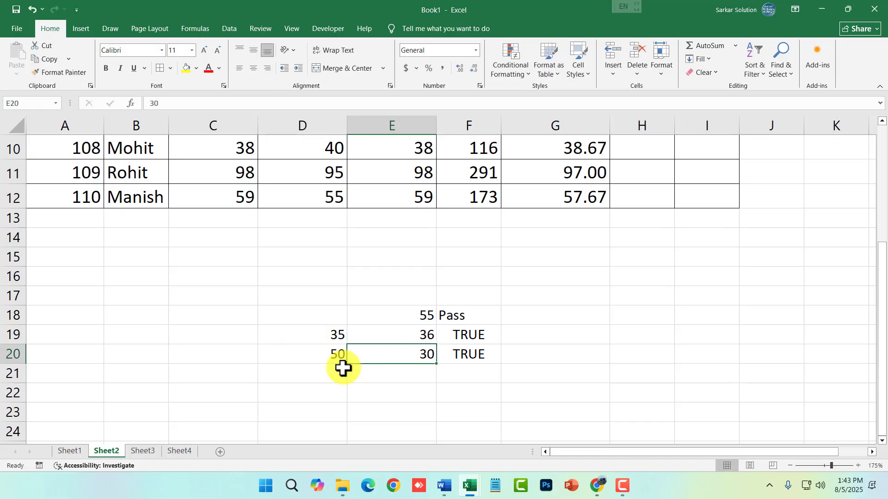
{"action": "type", "text": "50"}
{"action": "key", "text": "Right"}
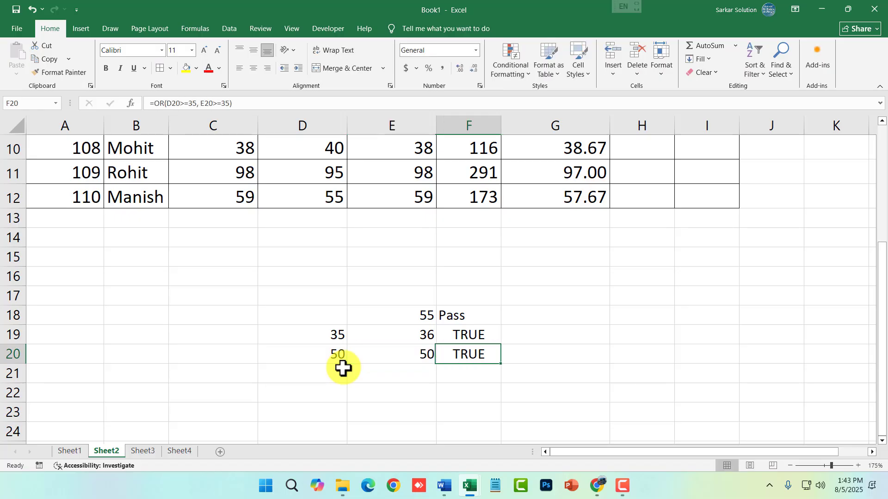
{"action": "key", "text": "Down"}
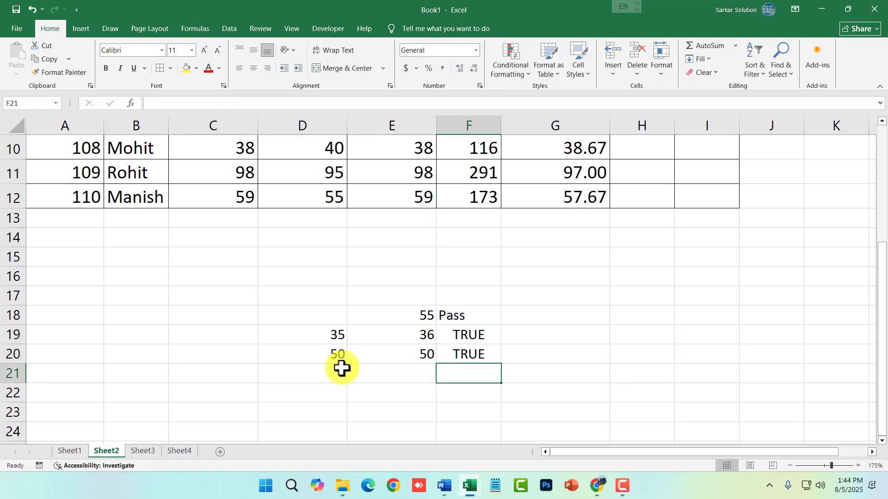
Step: Examine the OR formula in F20 and the AND formula in F19 against their sample marks, leaving both as written
{"action": "left_click_drag", "start_coordinate": [319, 357], "coordinate": [385, 353]}
{"action": "left_click", "coordinate": [456, 354]}
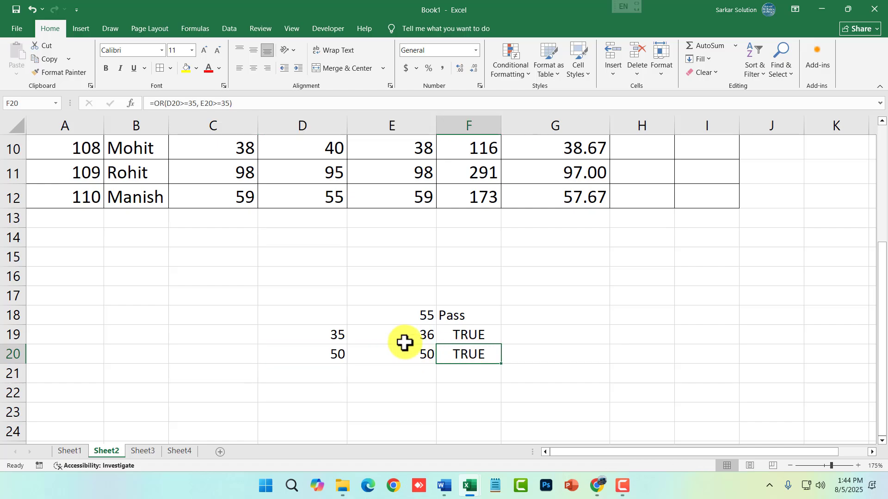
{"action": "left_click", "coordinate": [361, 341]}
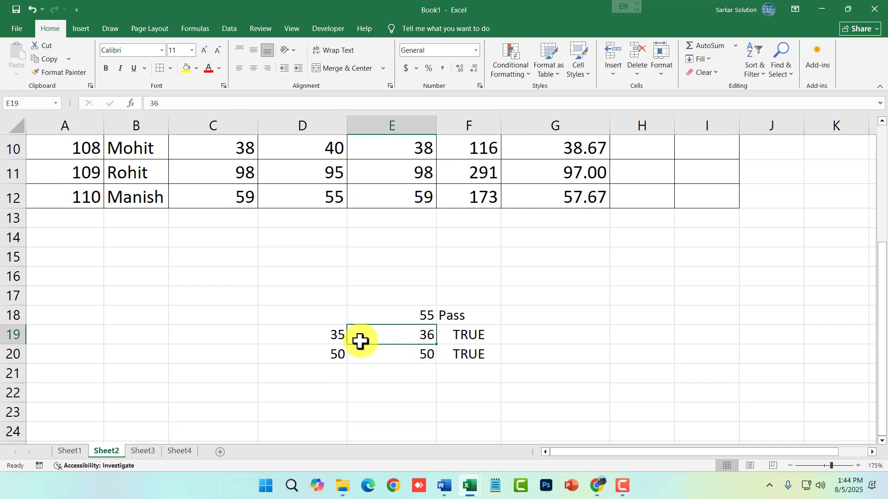
{"action": "left_click_drag", "start_coordinate": [331, 337], "coordinate": [420, 338]}
{"action": "left_click", "coordinate": [490, 338]}
{"action": "double_click", "coordinate": [479, 336]}
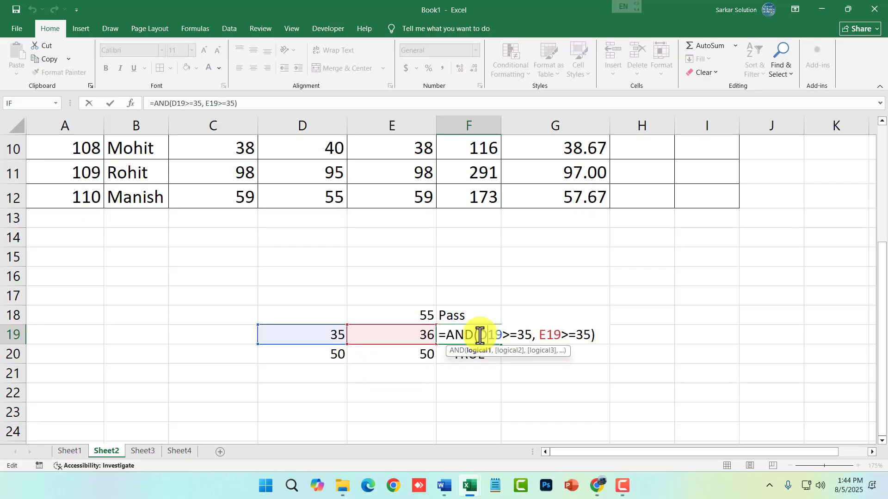
{"action": "key", "text": "Return"}
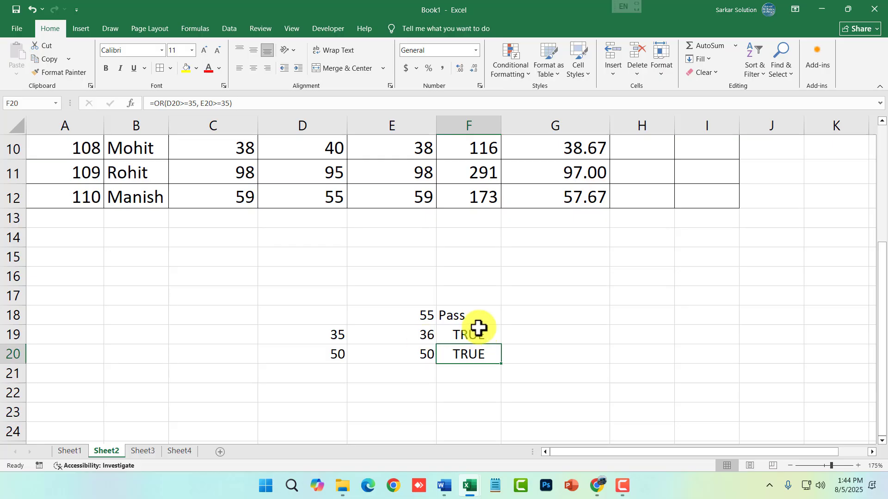
Step: Begin the first student's Result formula in H3 as an IF with a nested AND test: =IF(AND(
{"action": "scroll", "coordinate": [509, 319], "scroll_direction": "up", "scroll_amount": 3}
{"action": "left_click", "coordinate": [636, 210]}
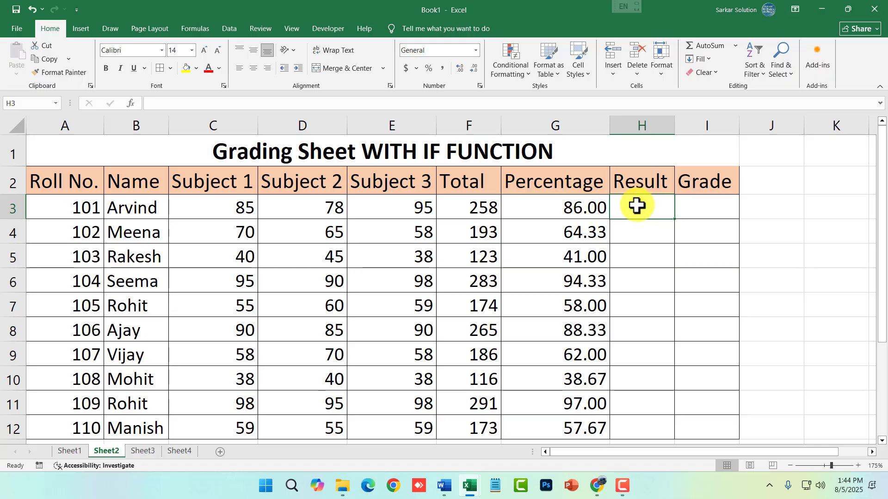
{"action": "left_click_drag", "start_coordinate": [638, 206], "coordinate": [626, 430]}
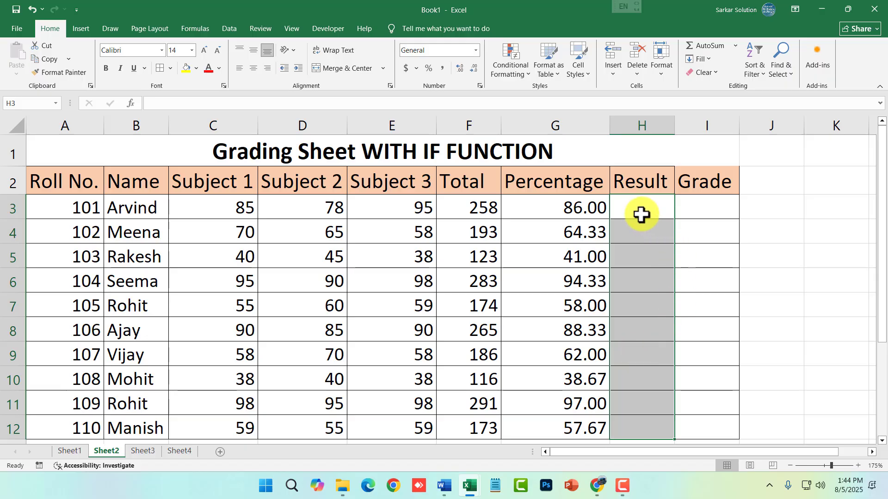
{"action": "left_click_drag", "start_coordinate": [641, 214], "coordinate": [641, 426]}
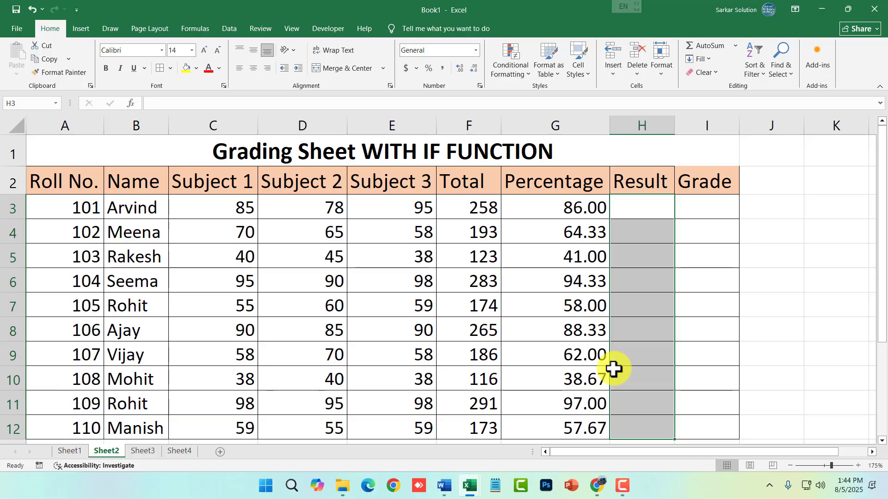
{"action": "left_click", "coordinate": [642, 202]}
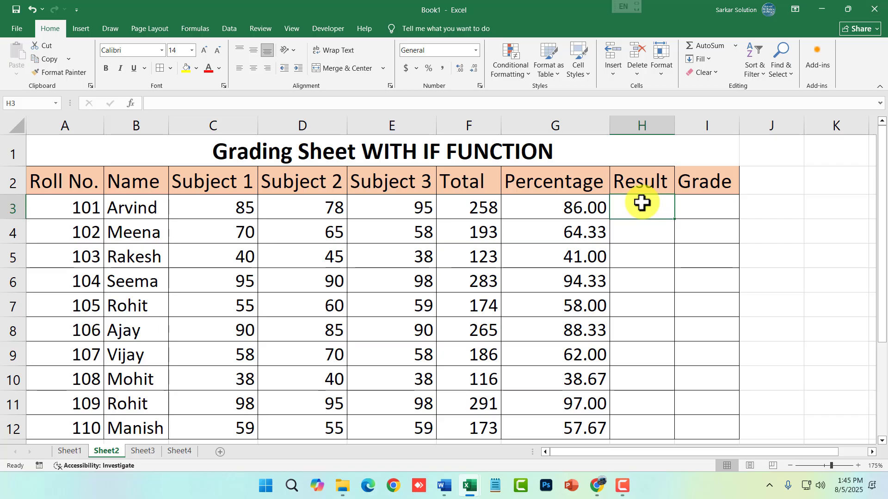
{"action": "type", "text": "="}
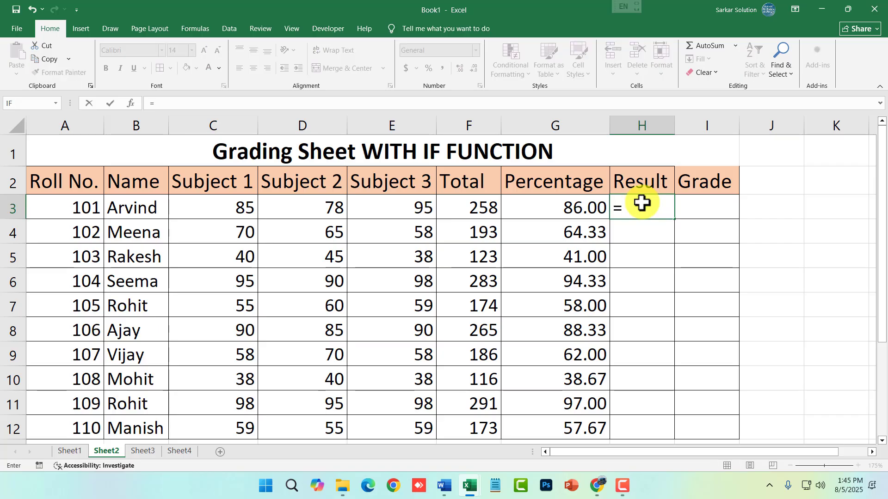
{"action": "type", "text": "IF(OR"}
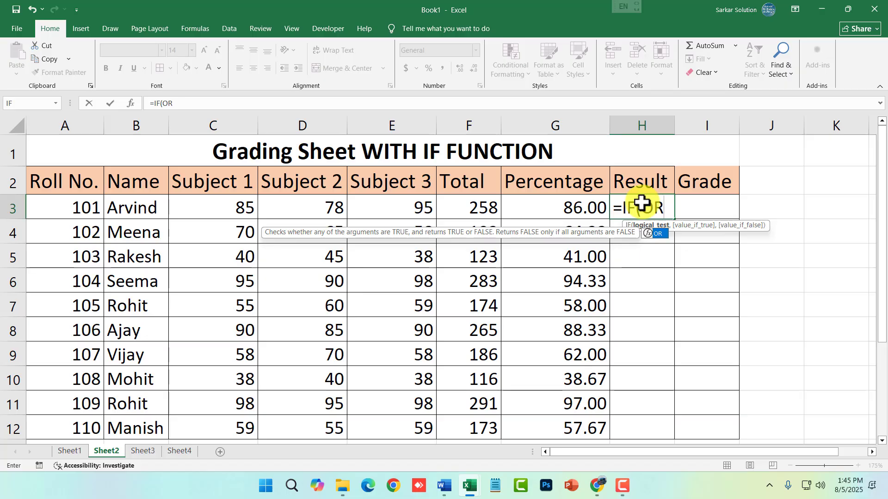
{"action": "key", "text": "BackSpace"}
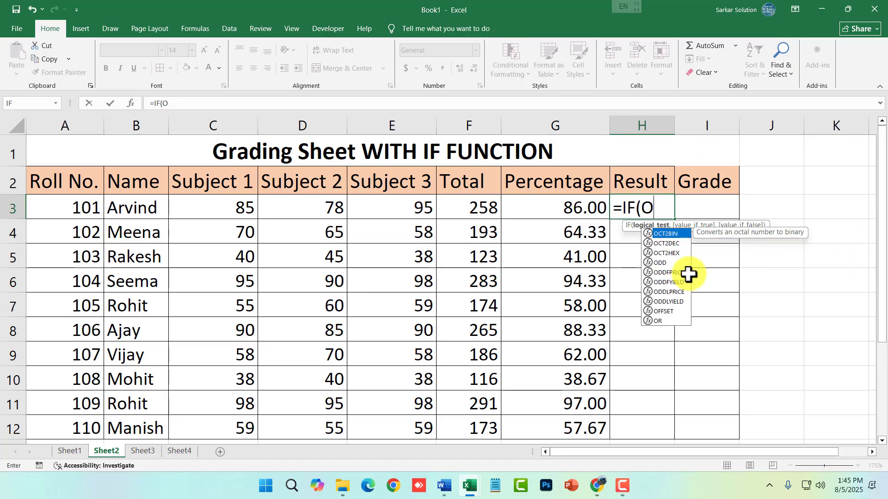
{"action": "key", "text": "BackSpace"}
{"action": "type", "text": "AND"}
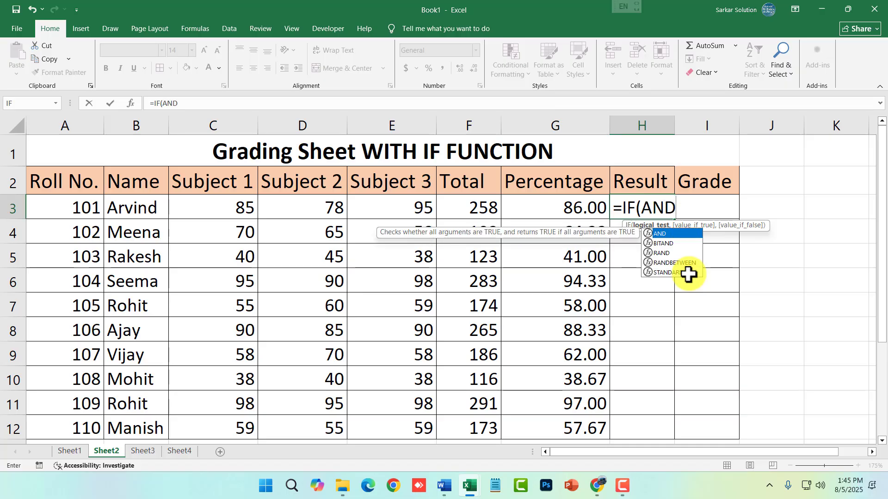
{"action": "type", "text": "("}
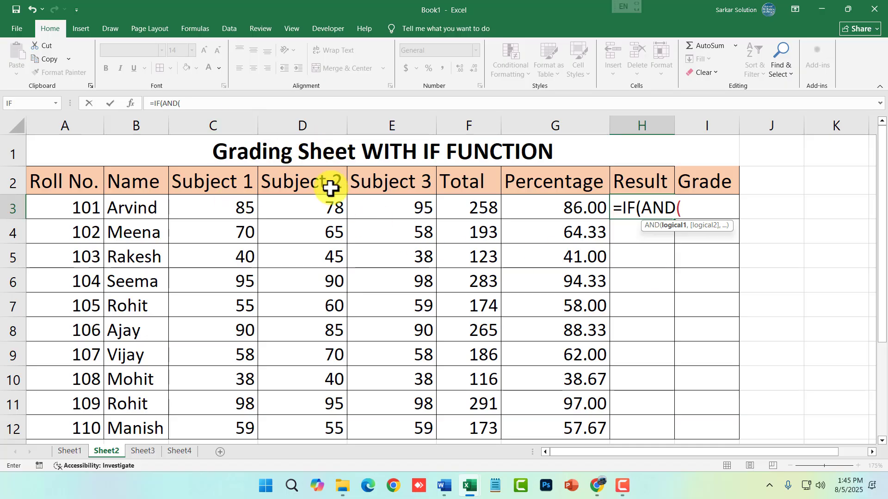
Step: Complete the AND test in H3 with the three subject conditions C3>=35, D3>=35 and E3>=35
{"action": "type", "text": "C3"}
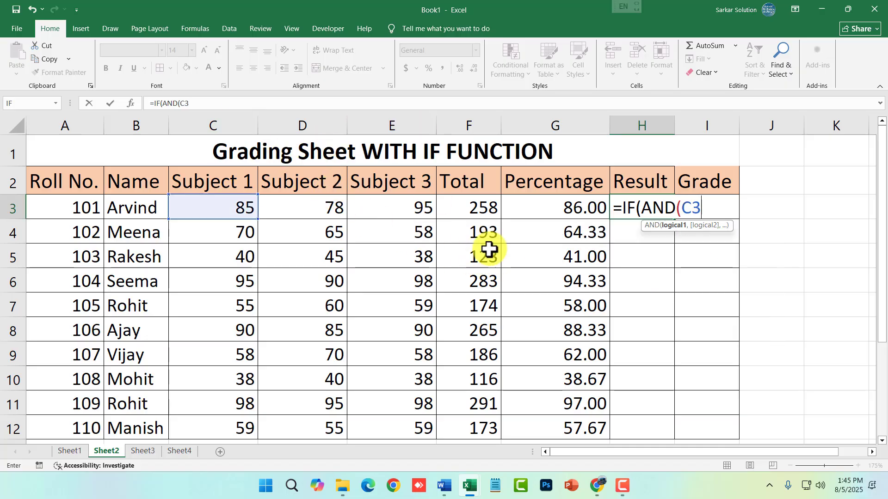
{"action": "type", "text": ">=35,"}
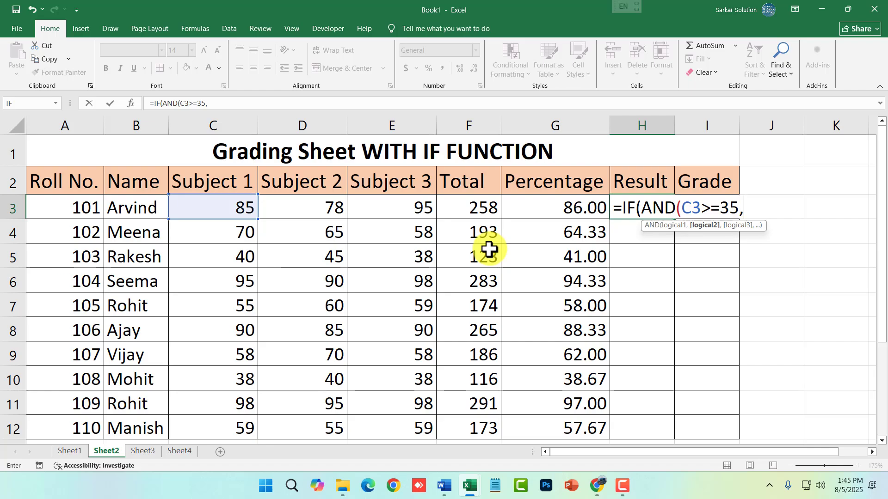
{"action": "type", "text": " D3>=35,  "}
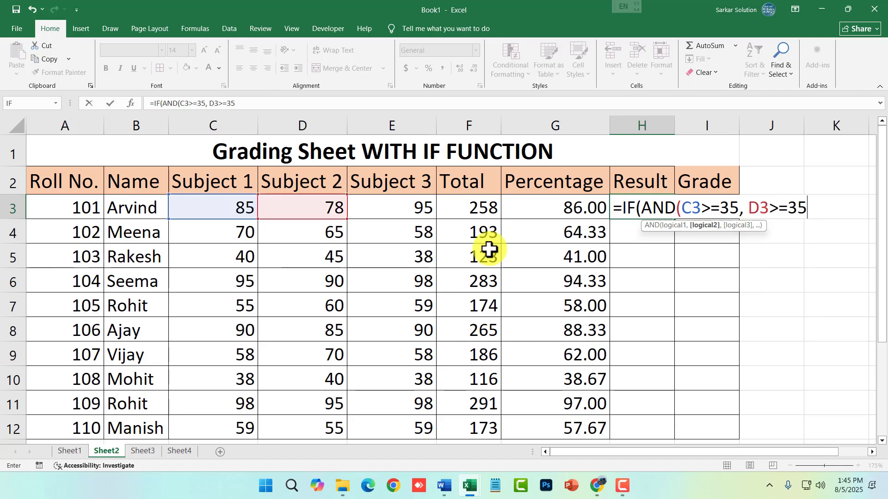
{"action": "type", "text": "3"}
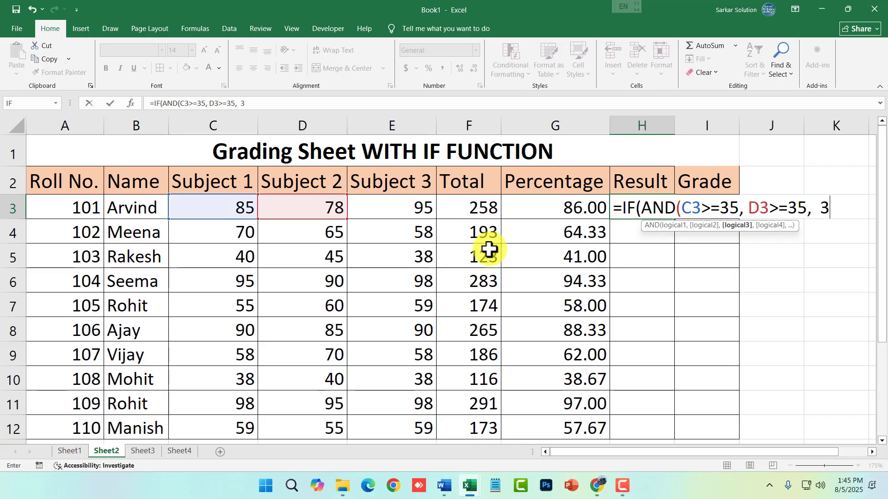
{"action": "key", "text": "BackSpace"}
{"action": "type", "text": "E3"}
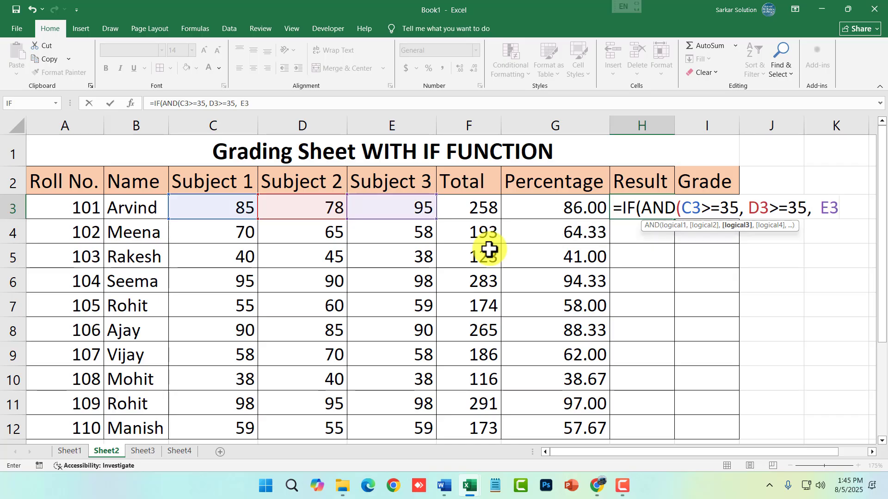
{"action": "type", "text": ">=35"}
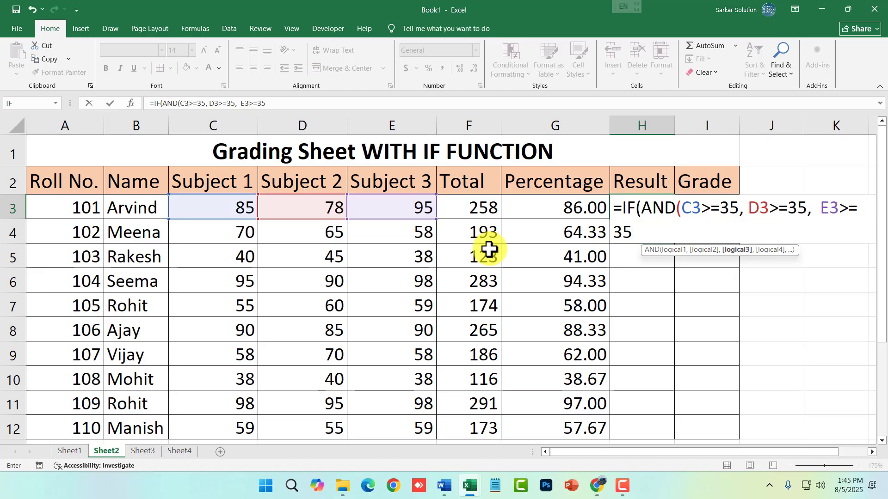
{"action": "type", "text": ")"}
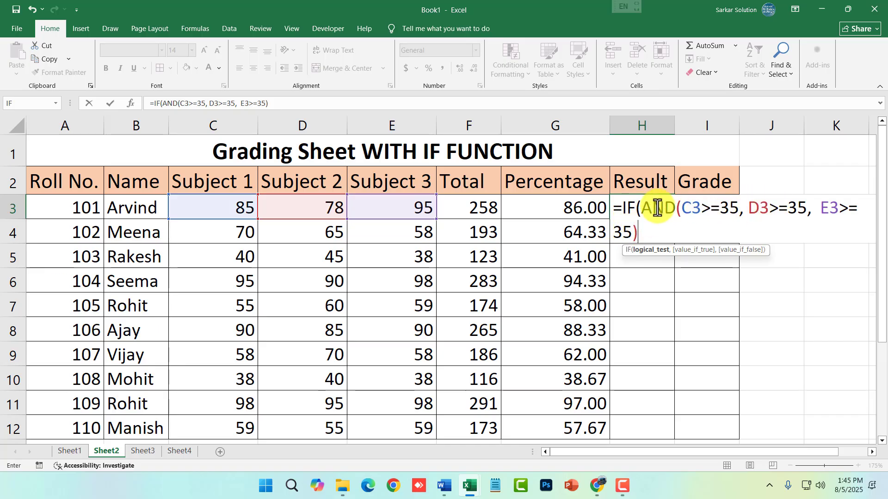
{"action": "left_click_drag", "start_coordinate": [642, 208], "coordinate": [641, 228]}
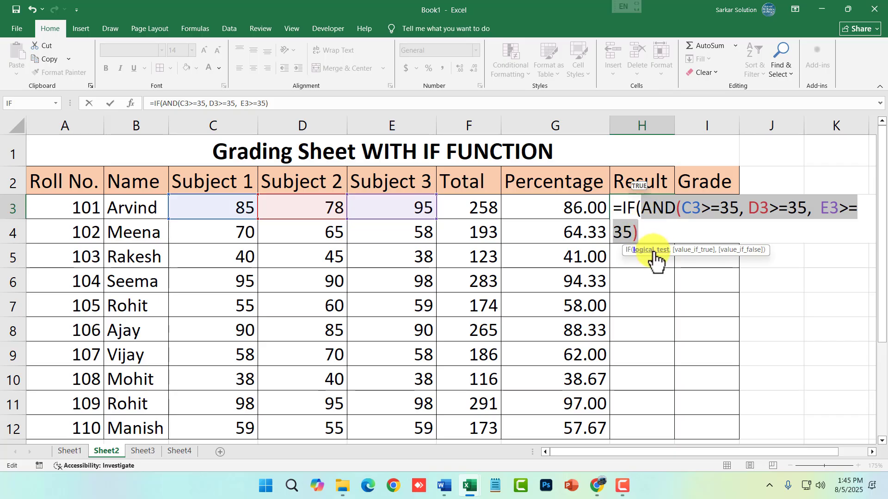
{"action": "left_click", "coordinate": [639, 232]}
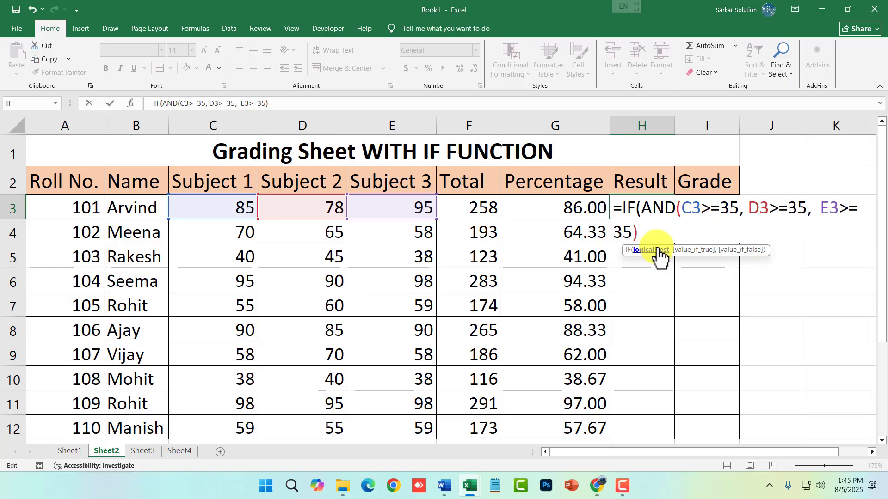
Step: Finish the H3 formula so it returns "PASS" when the test is true and "FAIL" otherwise, and enter it
{"action": "type", "text": ", "}
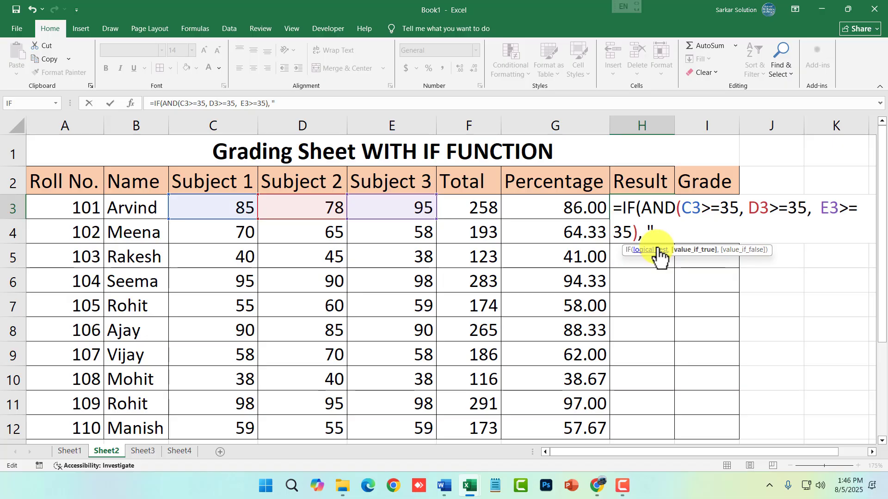
{"action": "type", "text": "\"VER"}
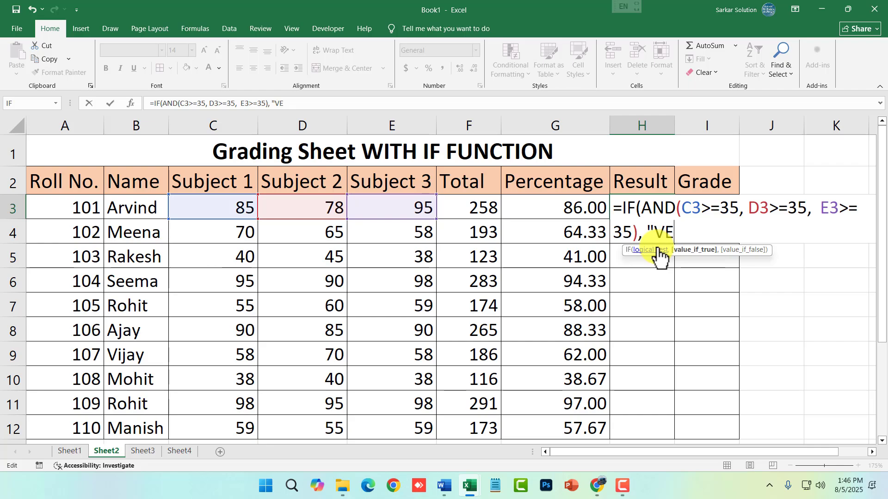
{"action": "key", "text": "BackSpace"}
{"action": "key", "text": "BackSpace"}
{"action": "key", "text": "BackSpace"}
{"action": "type", "text": "PASS\""}
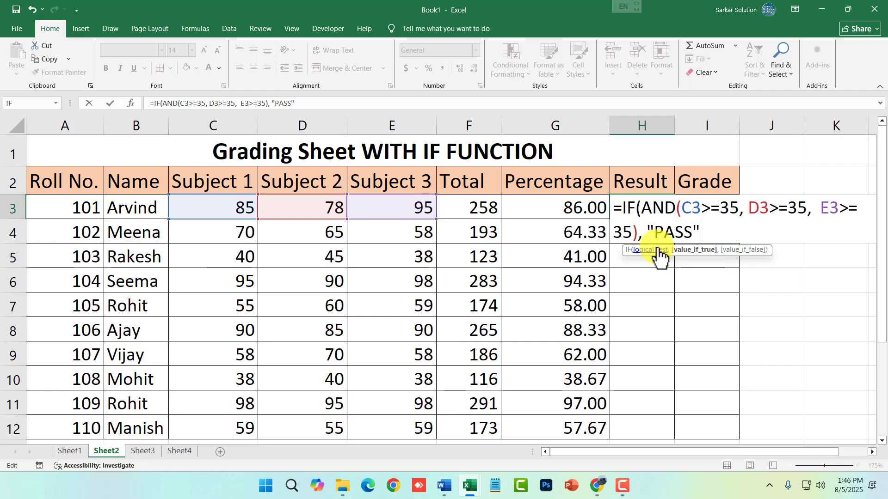
{"action": "type", "text": ", \"F"}
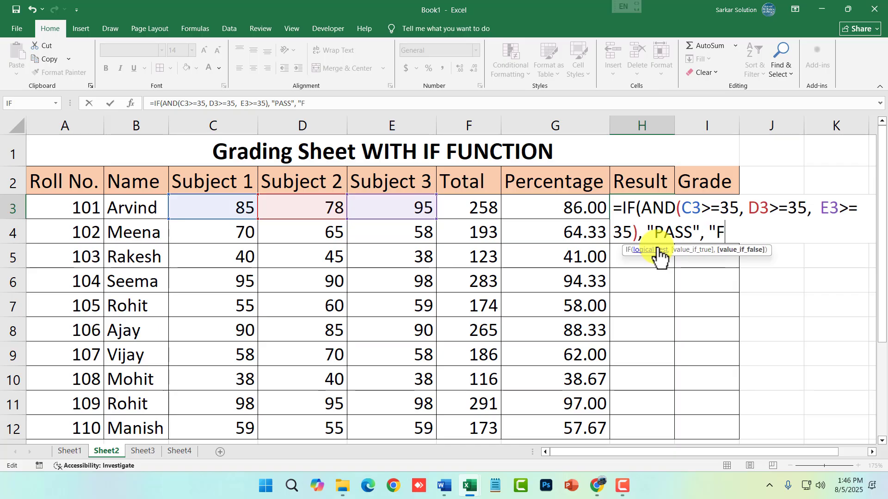
{"action": "type", "text": "AIL\")"}
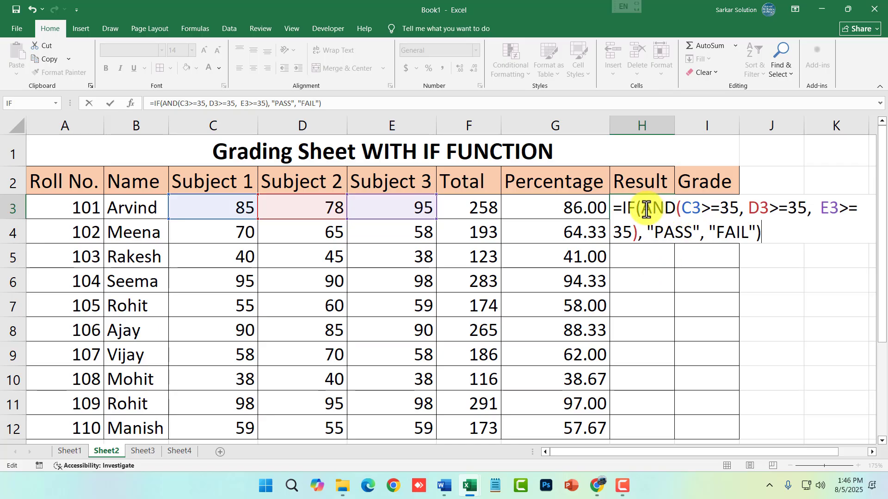
{"action": "left_click_drag", "start_coordinate": [646, 211], "coordinate": [643, 233]}
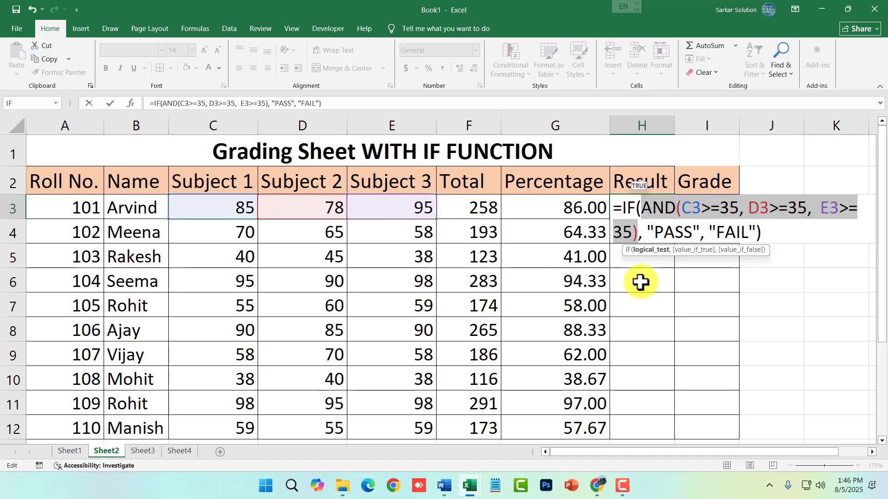
{"action": "key", "text": "Return"}
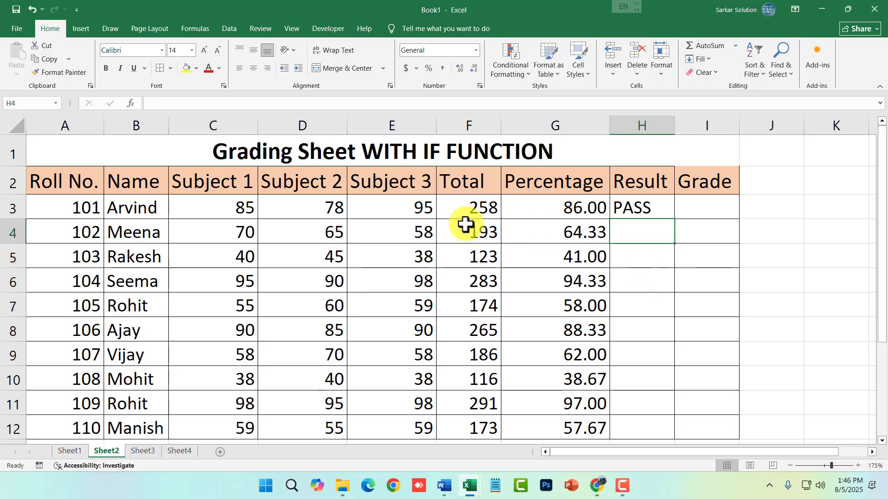
Step: Set the Subject 2 mark of roll no. 101, in D3, to 32 to test the Result formula
{"action": "left_click", "coordinate": [334, 208]}
{"action": "type", "text": "32"}
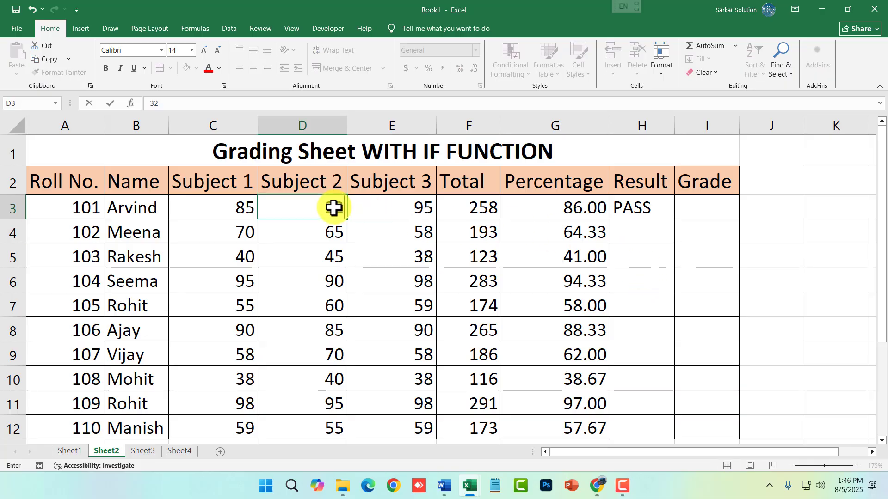
{"action": "key", "text": "Return"}
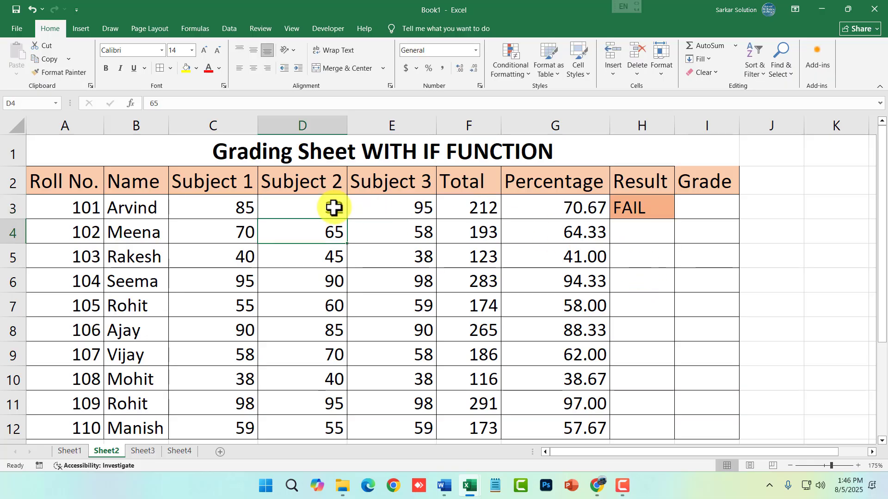
{"action": "left_click", "coordinate": [639, 210]}
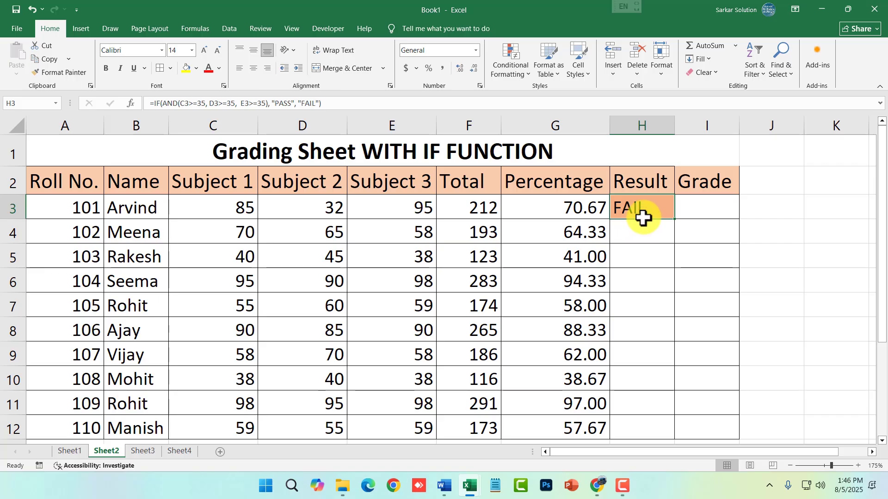
Step: Change the Subject 2 mark of roll no. 101, in D3, to 36
{"action": "left_click", "coordinate": [321, 209]}
{"action": "type", "text": "36"}
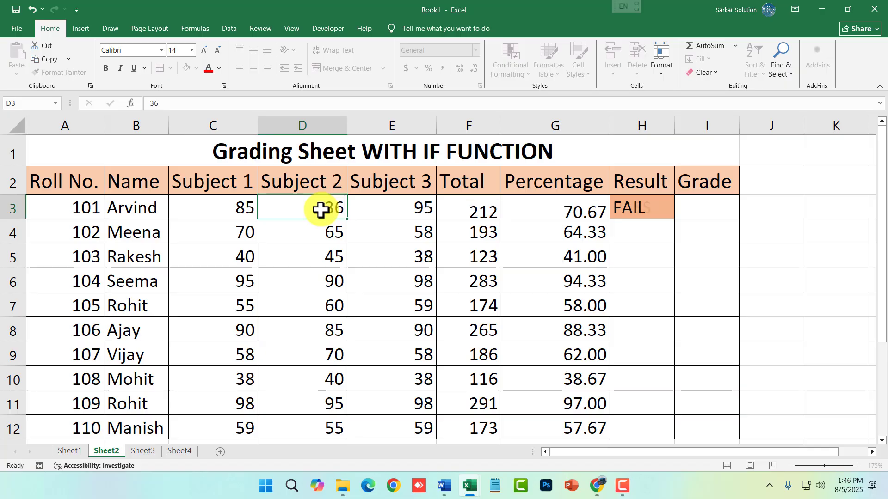
{"action": "key", "text": "Return"}
Step: Fill the Result formula from H3 down to H12 for all the students
{"action": "left_click", "coordinate": [645, 213]}
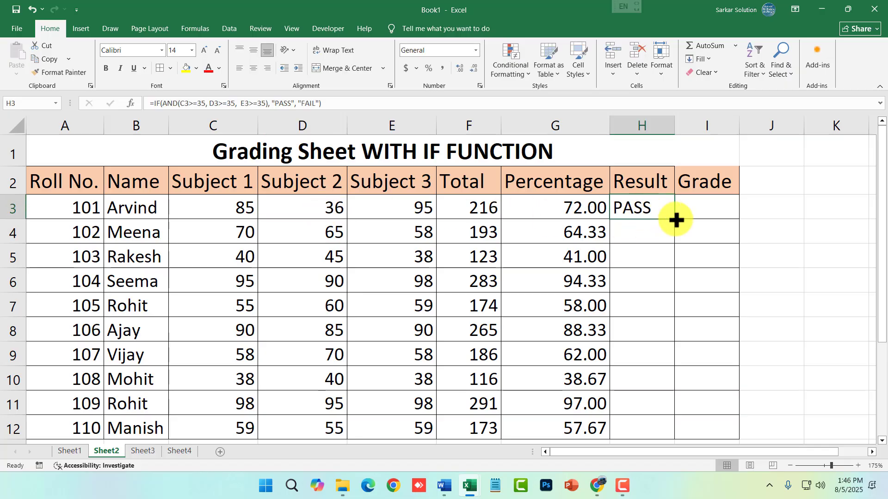
{"action": "left_click_drag", "start_coordinate": [674, 219], "coordinate": [655, 332]}
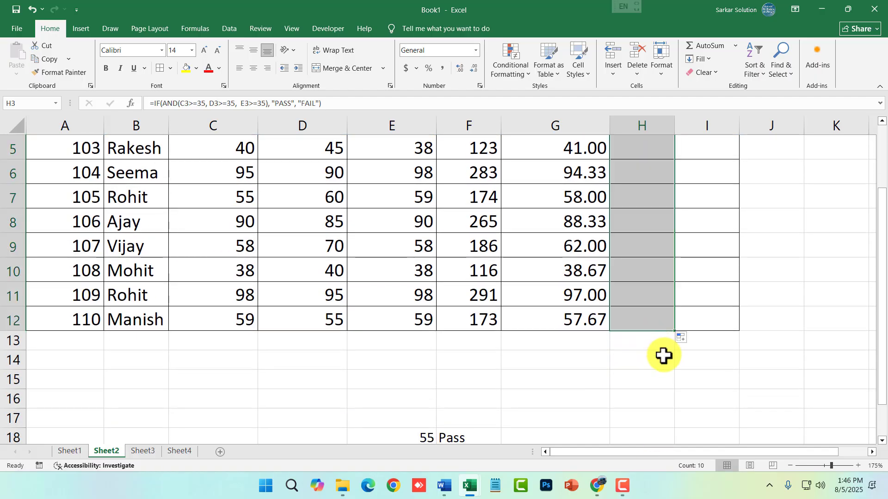
Step: Review the filled Result column and examine the IF and AND formula in H3 without changing it
{"action": "scroll", "coordinate": [662, 357], "scroll_direction": "up", "scroll_amount": 2}
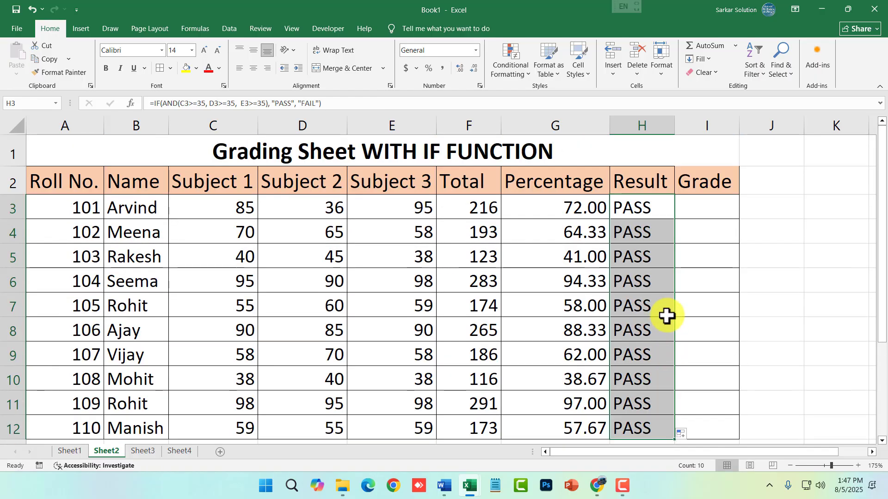
{"action": "left_click", "coordinate": [654, 236]}
{"action": "double_click", "coordinate": [652, 213]}
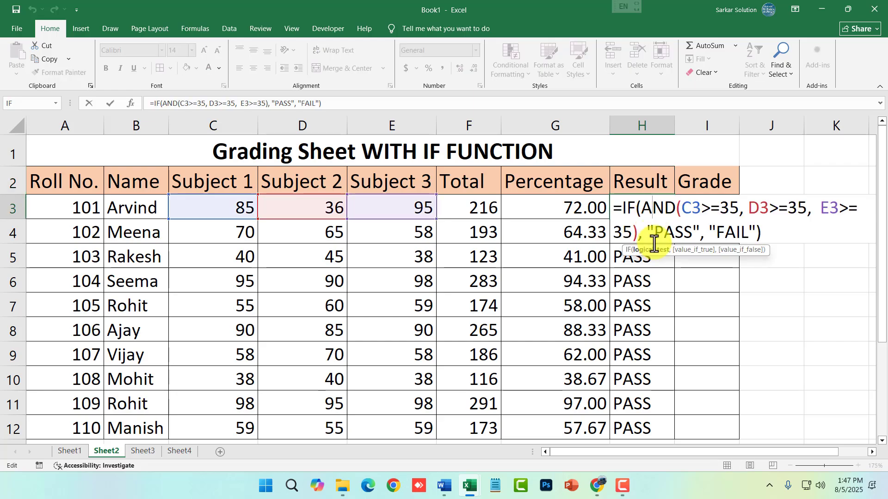
{"action": "key", "text": "Right"}
{"action": "key", "text": "Escape"}
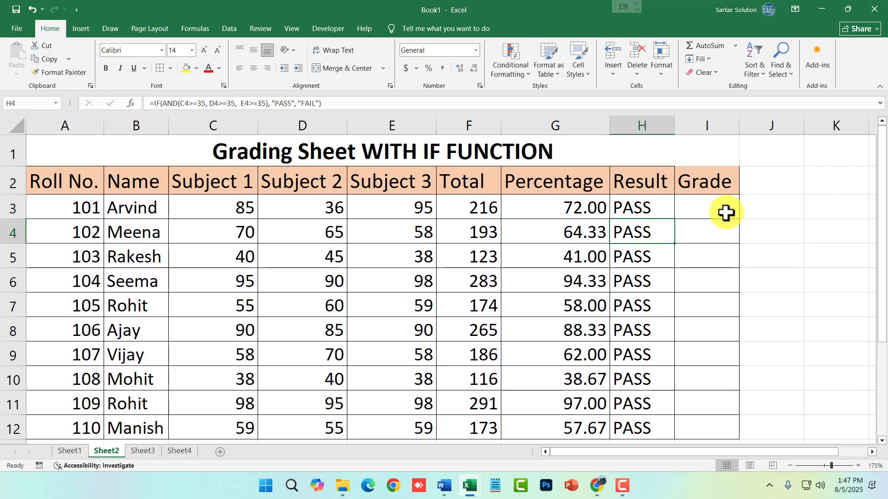
Step: Start an IF formula in J3 with an OR test for C3<35, D3<35 and E3<35
{"action": "left_click", "coordinate": [769, 212]}
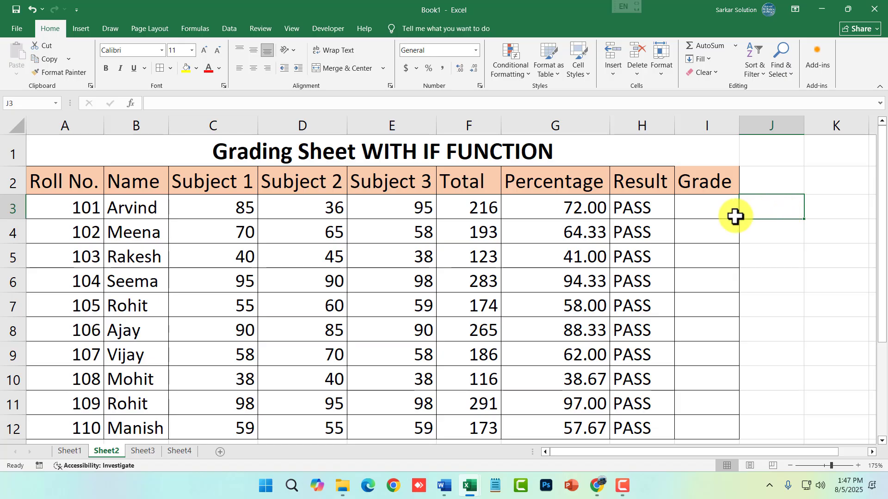
{"action": "type", "text": "=IF"}
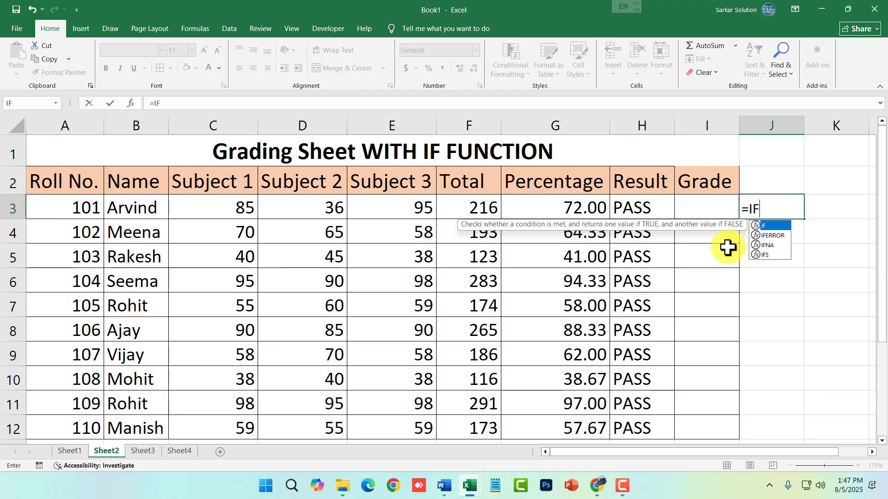
{"action": "type", "text": "(OR"}
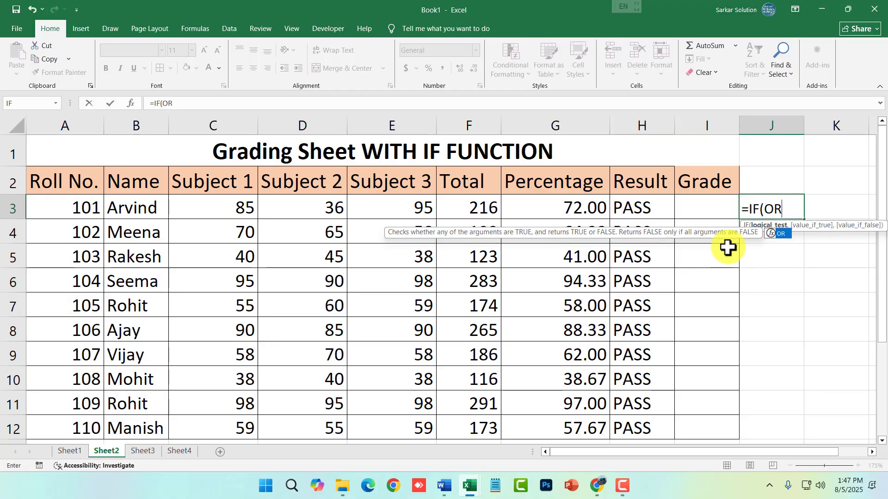
{"action": "type", "text": "("}
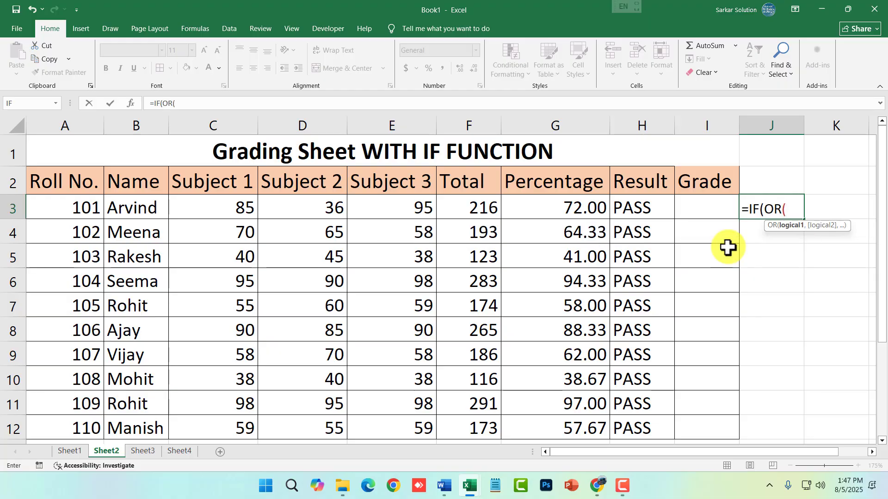
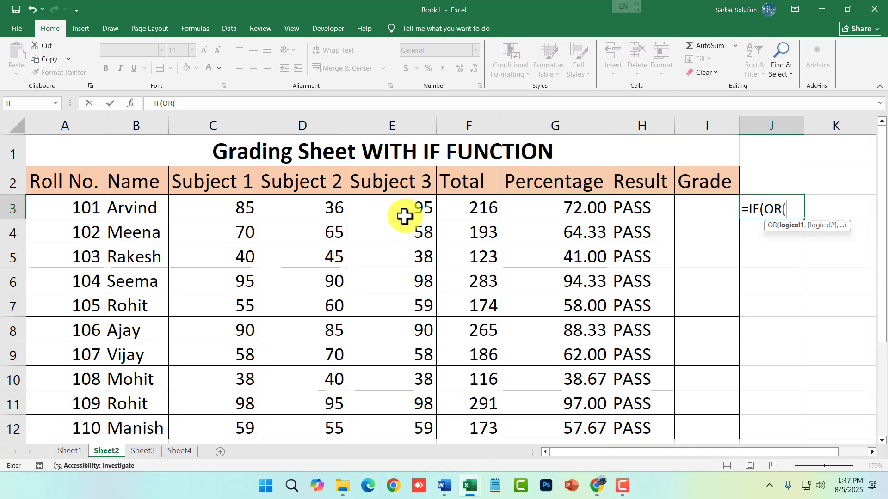
{"action": "type", "text": "C"}
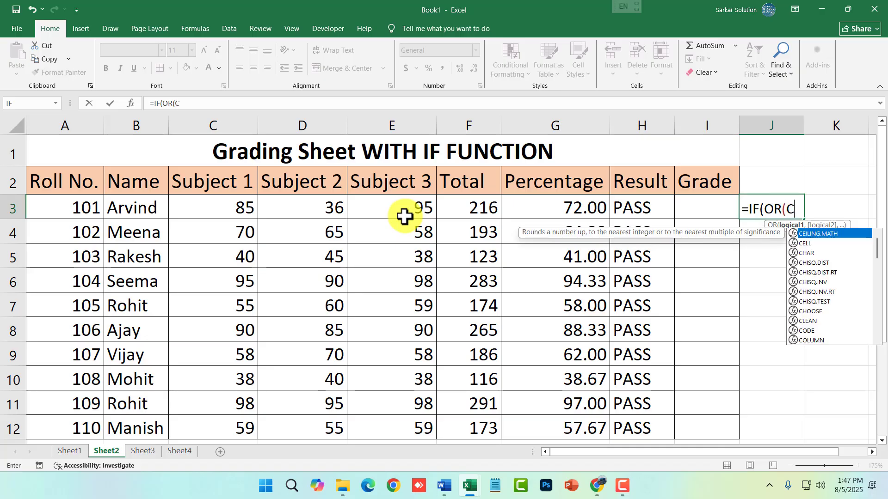
{"action": "type", "text": "3<"}
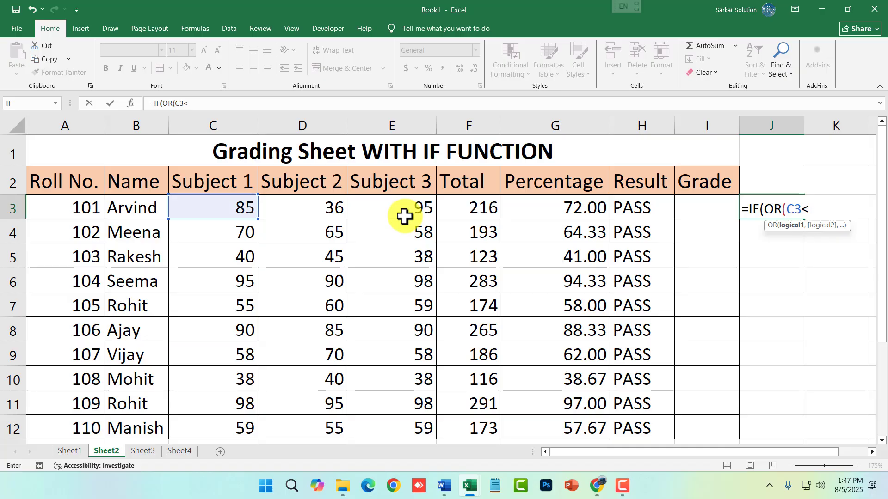
{"action": "type", "text": "35,"}
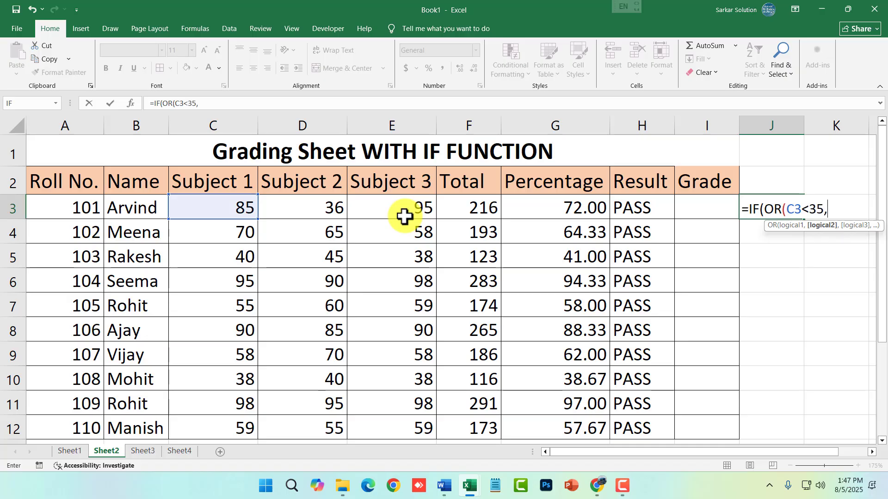
{"action": "type", "text": " D3<"}
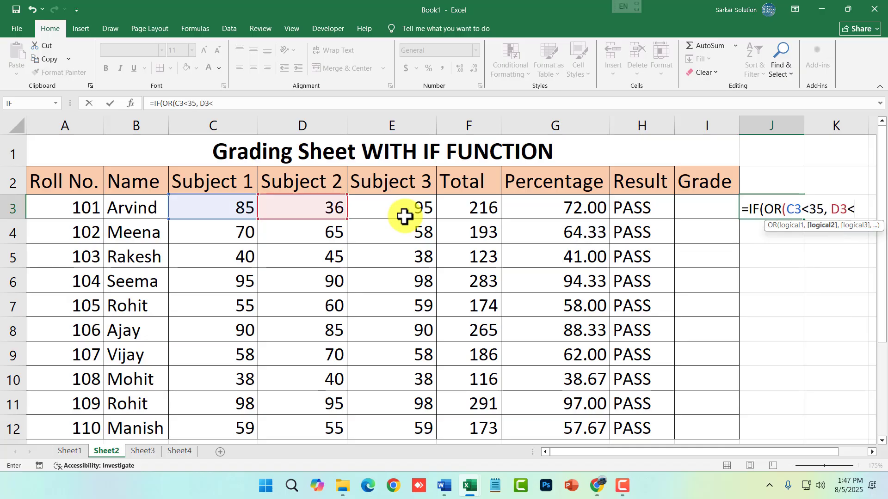
{"action": "type", "text": "35, E3<"}
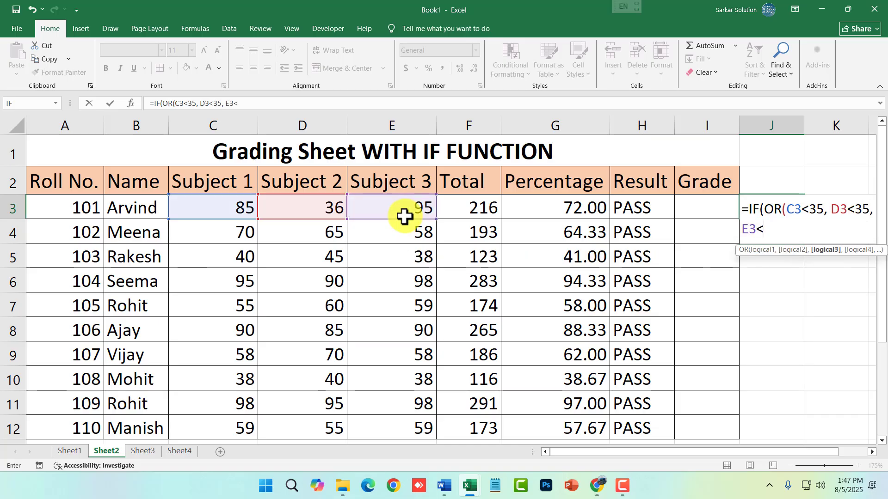
{"action": "type", "text": "35)"}
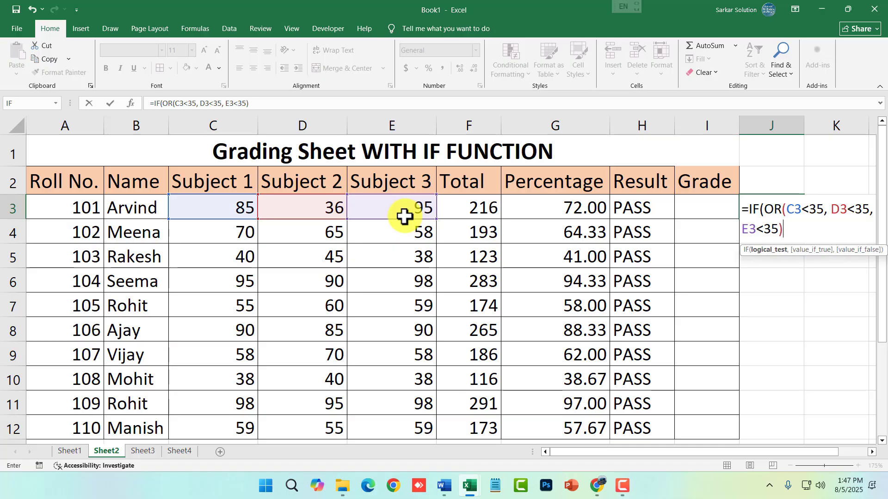
Step: Finish the J3 formula so it returns "FAIL" when the OR test is true and "PASS" otherwise, and enter it
{"action": "type", "text": ", "}
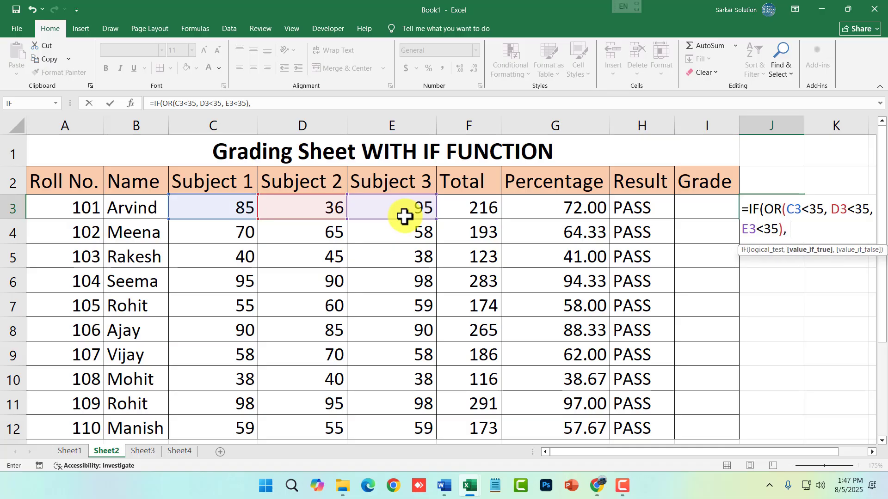
{"action": "type", "text": "\"FAIL"}
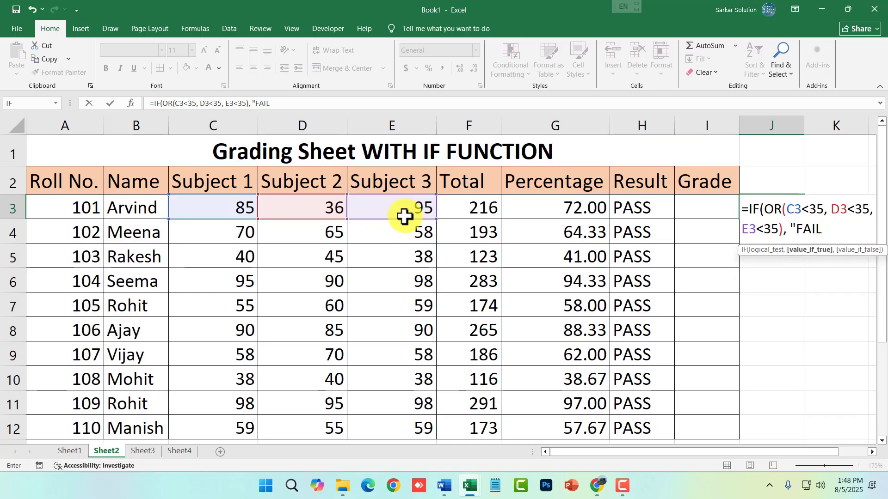
{"action": "type", "text": "\", \"PA"}
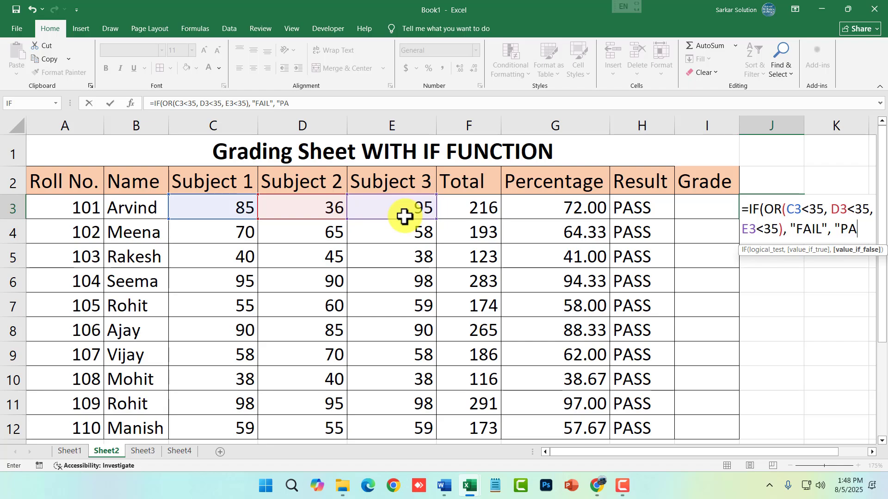
{"action": "type", "text": "SS\")"}
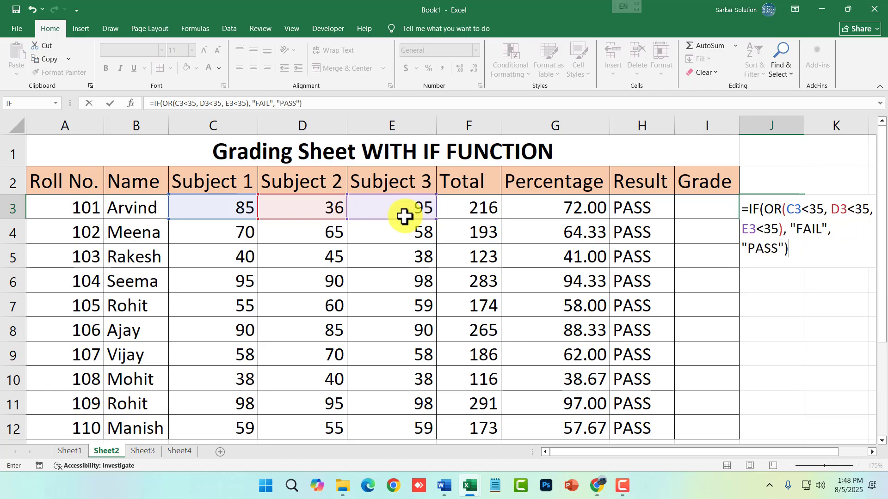
{"action": "key", "text": "Return"}
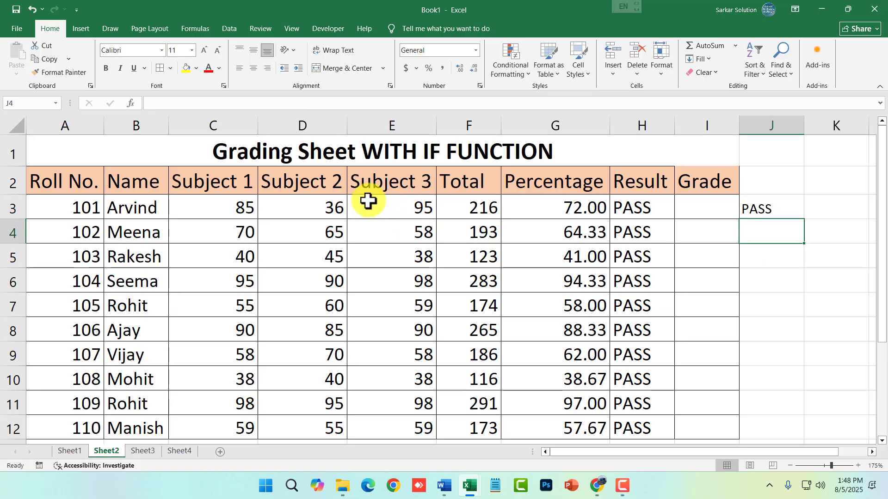
Step: Set the Subject 2 mark of roll no. 101, in D3, to 32 to test the OR formula
{"action": "left_click_drag", "start_coordinate": [261, 216], "coordinate": [415, 213]}
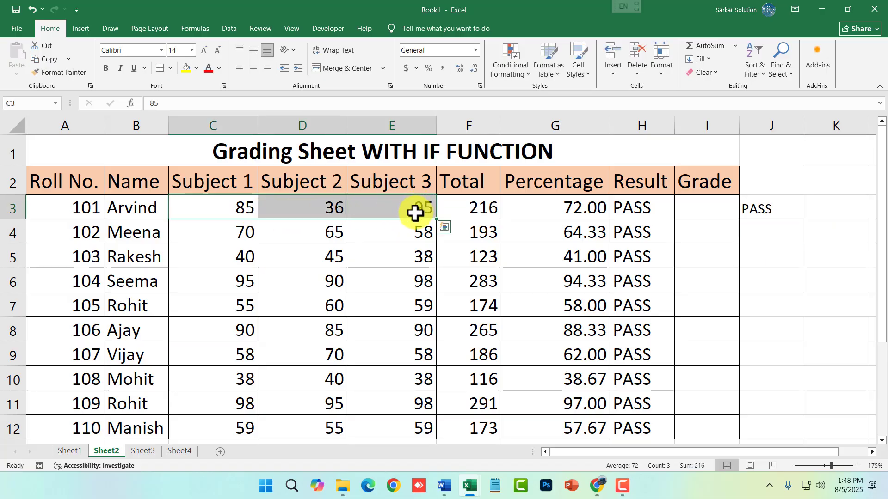
{"action": "left_click", "coordinate": [405, 214]}
{"action": "left_click", "coordinate": [334, 212]}
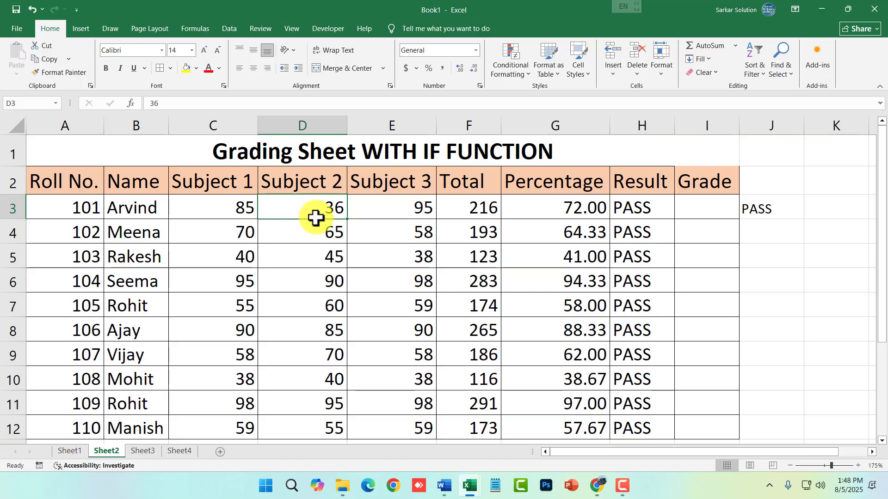
{"action": "type", "text": "32"}
{"action": "key", "text": "Return"}
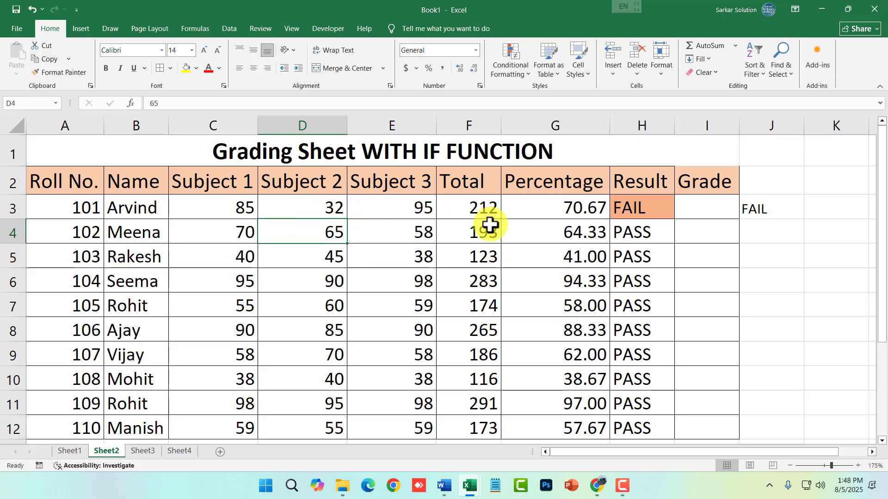
Step: Examine the IF and OR formula in J3 and leave it as it is
{"action": "left_click", "coordinate": [757, 214]}
{"action": "double_click", "coordinate": [769, 208]}
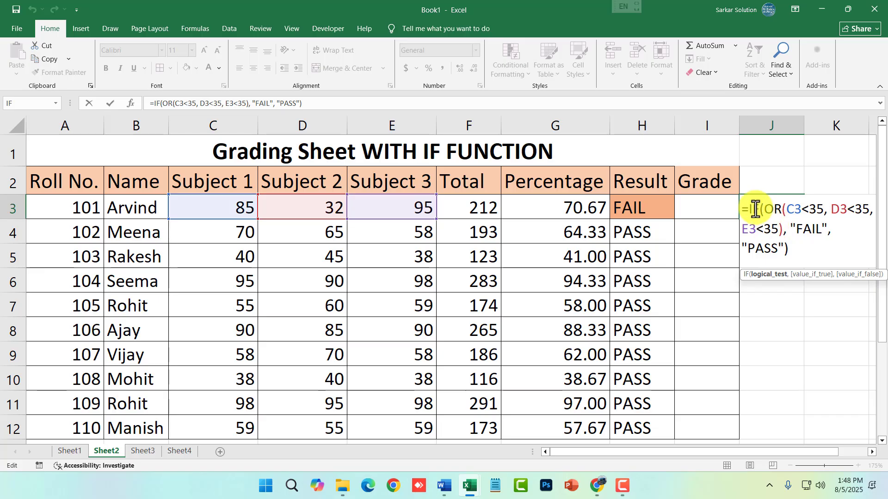
{"action": "key", "text": "Return"}
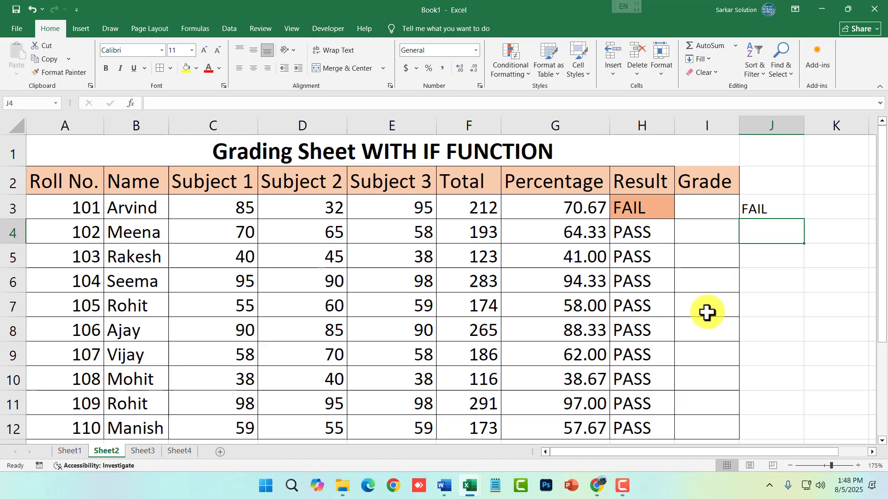
{"action": "left_click", "coordinate": [660, 231]}
{"action": "left_click", "coordinate": [705, 207]}
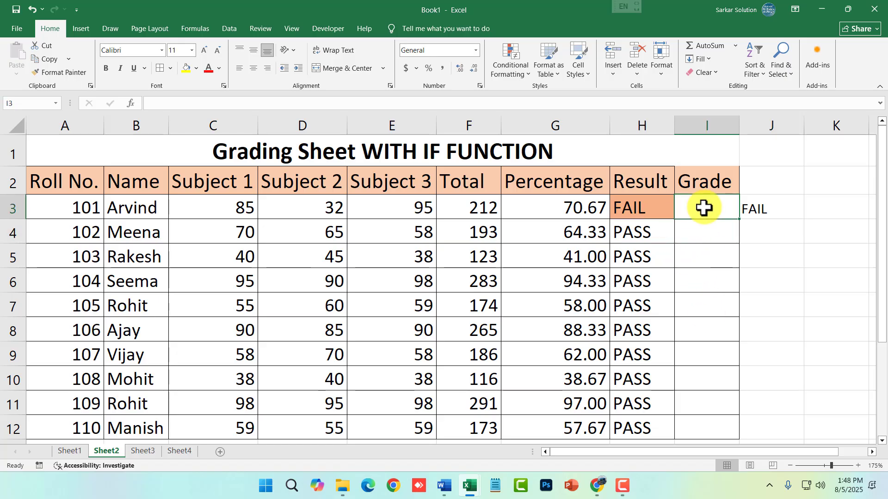
{"action": "type", "text": "="}
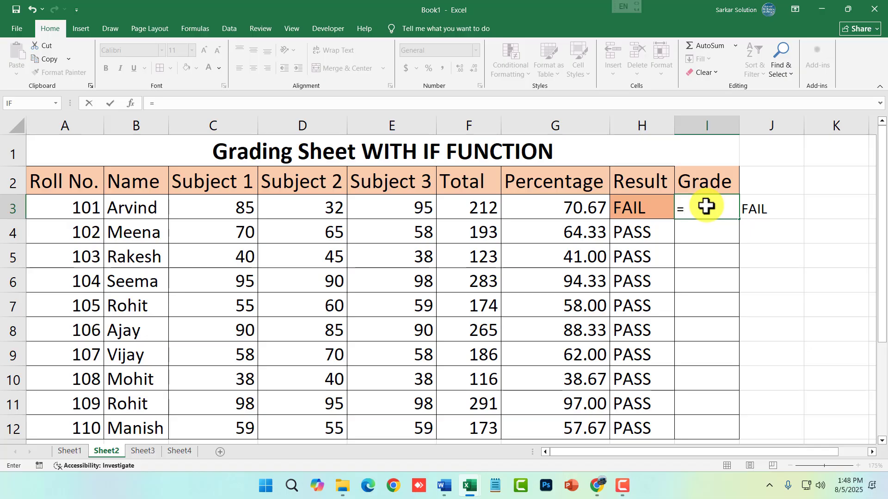
{"action": "left_click", "coordinate": [731, 246]}
{"action": "key", "text": "Escape"}
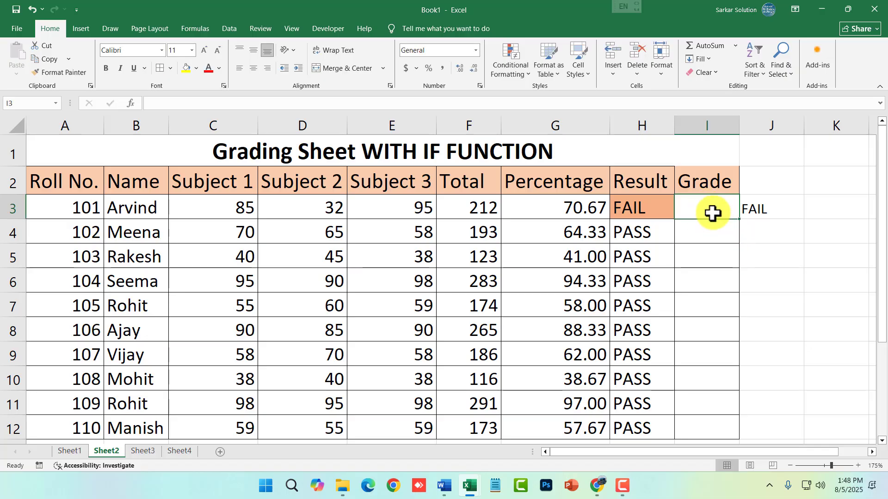
Step: Copy the formatting of mark cell E5 onto the Grade cells from I3 down with Format Painter
{"action": "left_click_drag", "start_coordinate": [712, 213], "coordinate": [699, 351]}
{"action": "left_click", "coordinate": [628, 260]}
{"action": "left_click", "coordinate": [394, 256]}
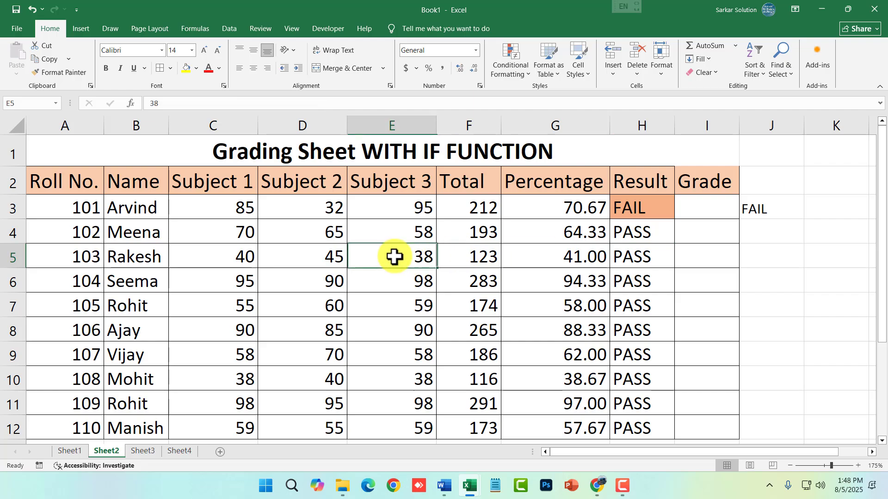
{"action": "left_click", "coordinate": [59, 72]}
{"action": "mouse_move", "coordinate": [692, 205]}
{"action": "left_mouse_down"}
{"action": "mouse_move", "coordinate": [688, 423]}
{"action": "mouse_move", "coordinate": [694, 366]}
{"action": "left_mouse_up"}
{"action": "scroll", "coordinate": [712, 319], "scroll_direction": "up", "scroll_amount": 1}
Step: Start a formula in Grade cell I3 with an IF that returns "A" when the percentage in G3 is at least 75
{"action": "left_click", "coordinate": [712, 202]}
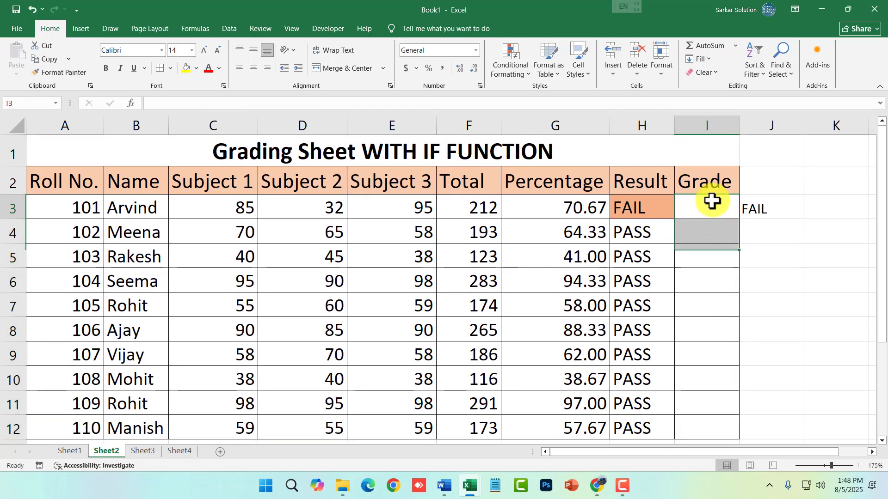
{"action": "type", "text": "="}
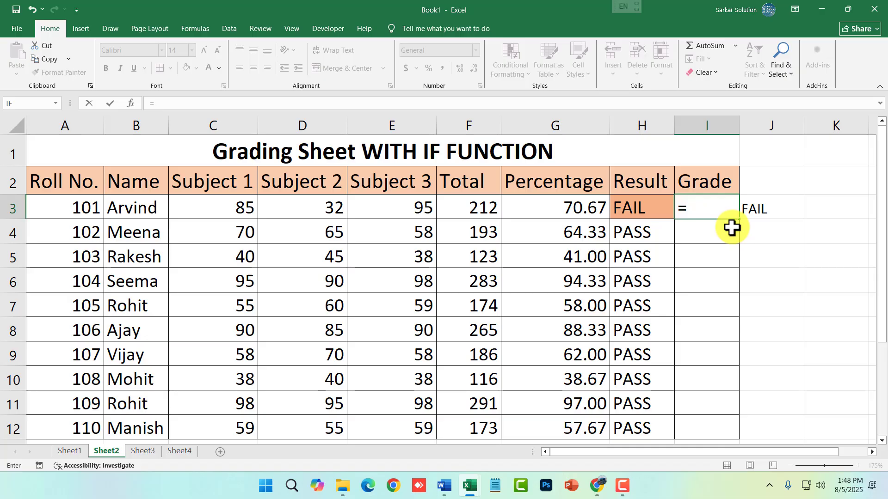
{"action": "type", "text": "IF"}
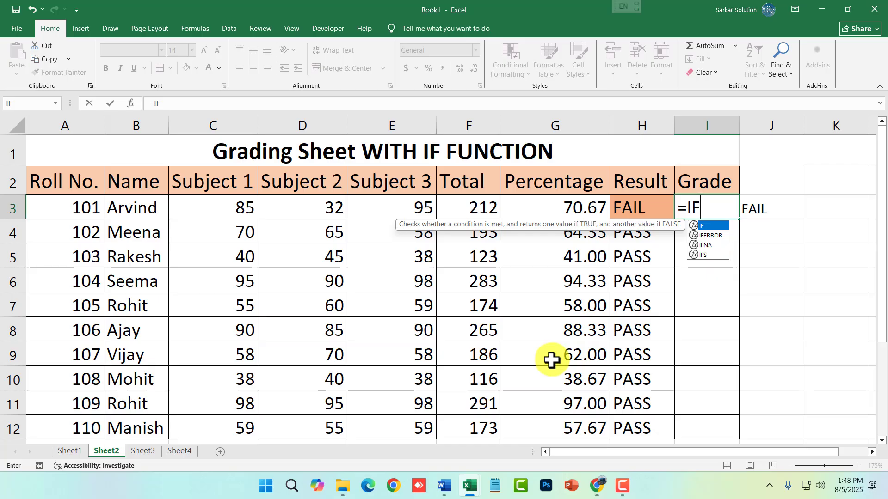
{"action": "type", "text": "("}
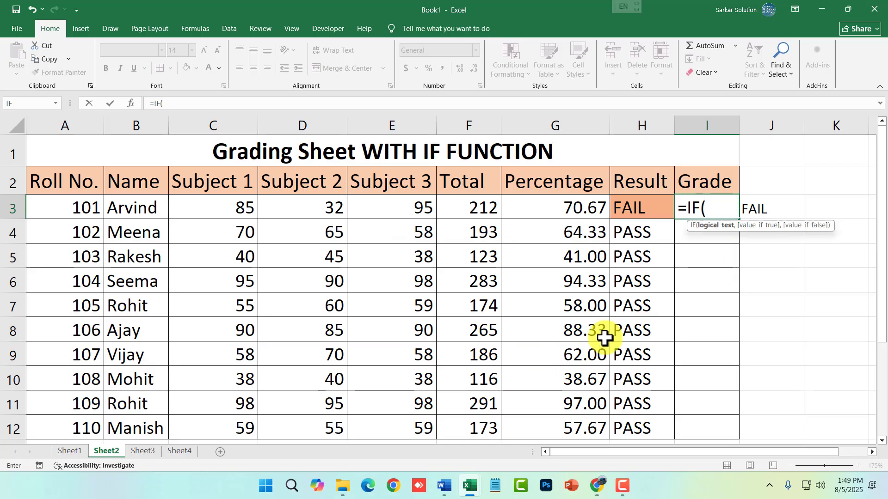
{"action": "left_click", "coordinate": [588, 202]}
{"action": "type", "text": ">="}
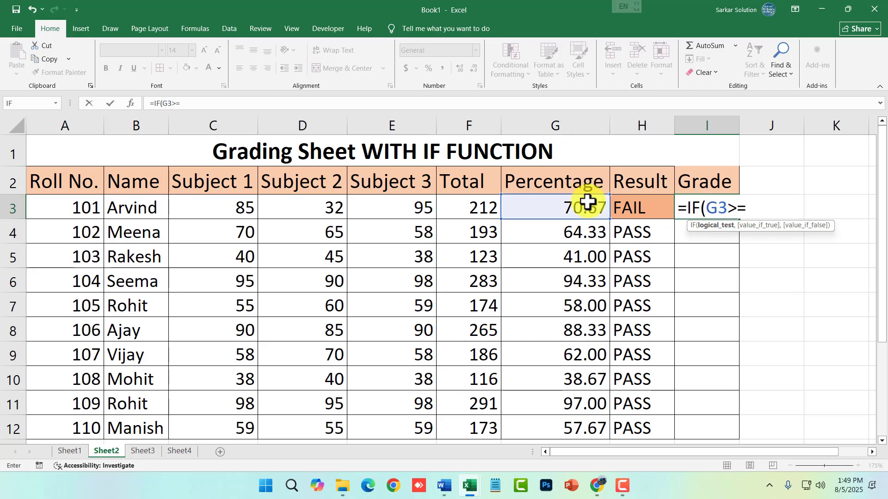
{"action": "type", "text": "75"}
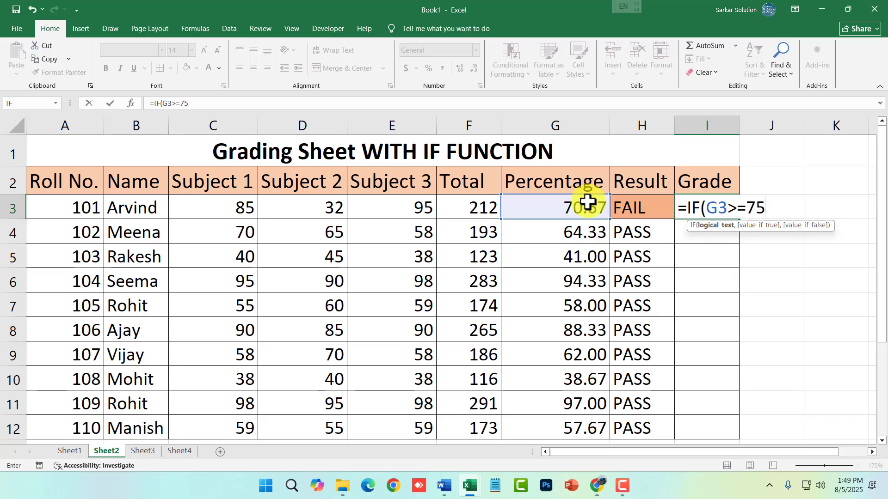
{"action": "type", "text": ", \"a"}
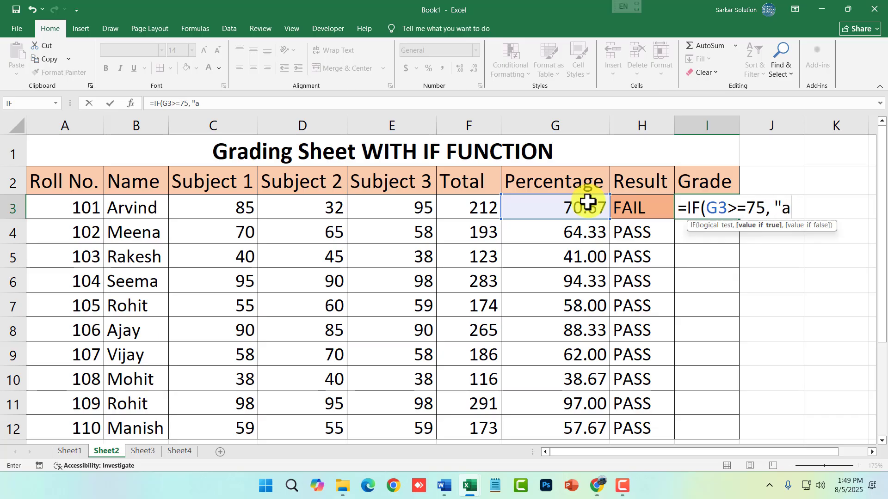
{"action": "key", "text": "BackSpace"}
{"action": "type", "text": "A\""}
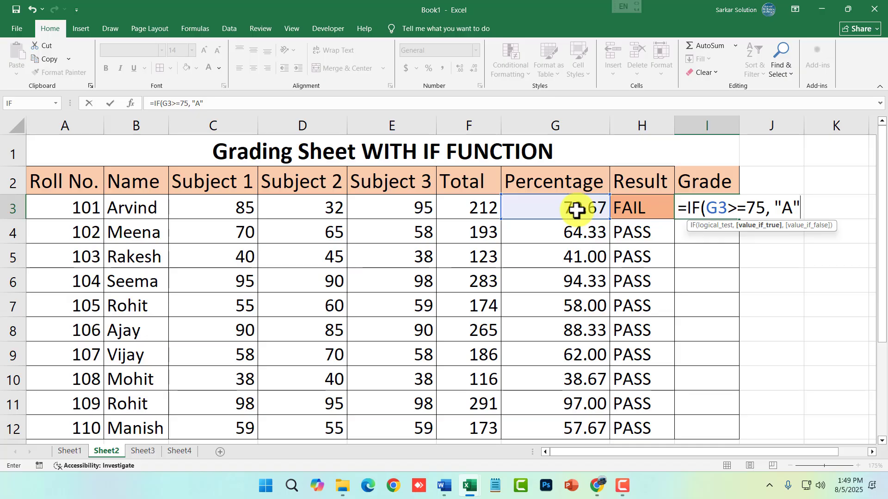
Step: Nest a second IF in the I3 formula that returns "B" when G3 is at least 60
{"action": "type", "text": "IF"}
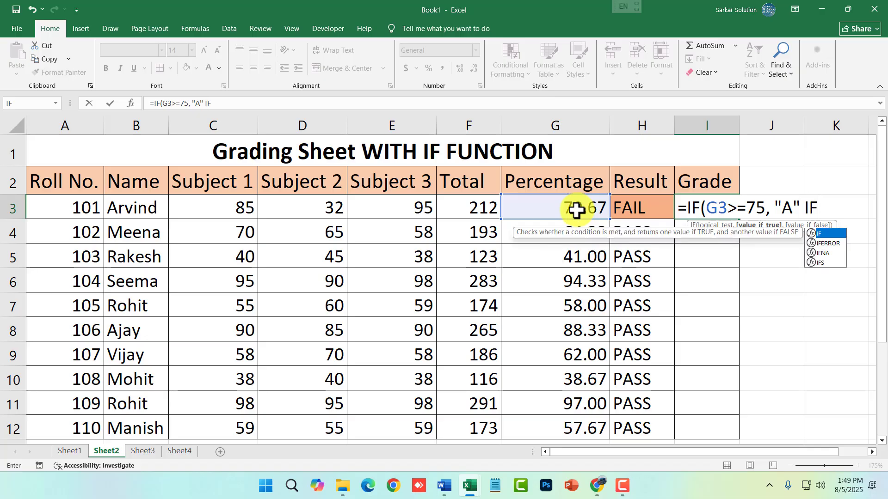
{"action": "type", "text": "("}
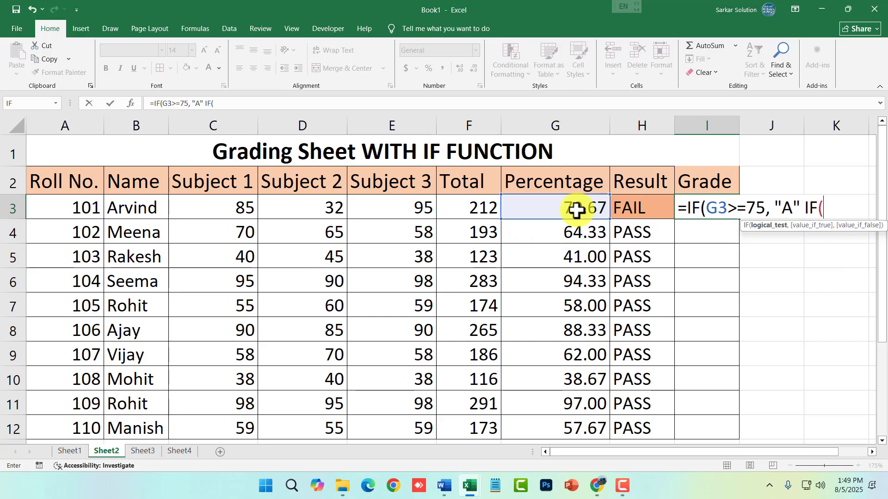
{"action": "left_click", "coordinate": [576, 210]}
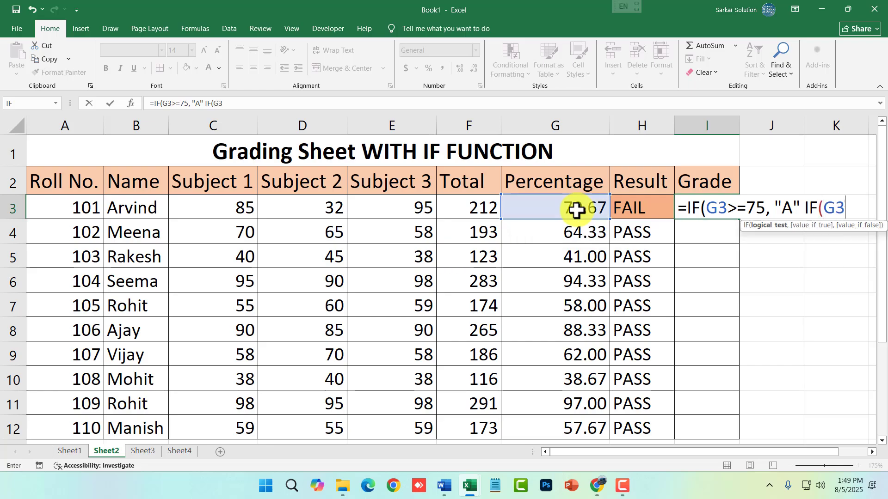
{"action": "type", "text": ">=60"}
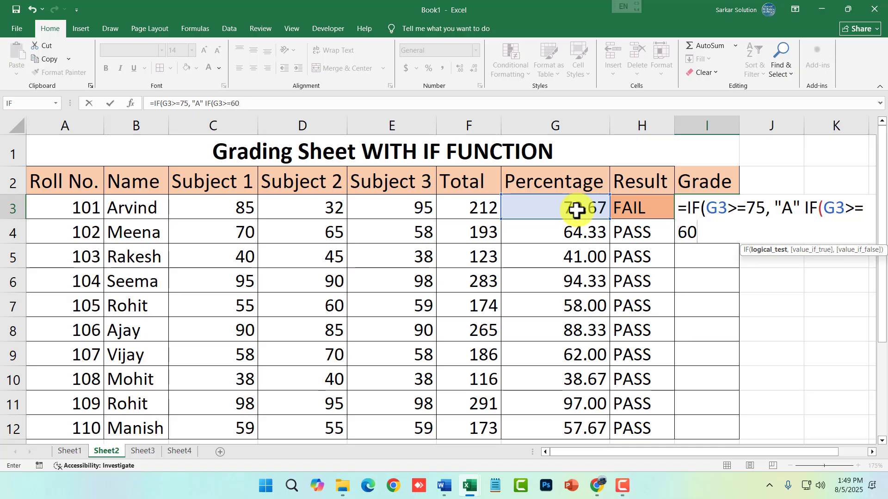
{"action": "type", "text": ", \"B"}
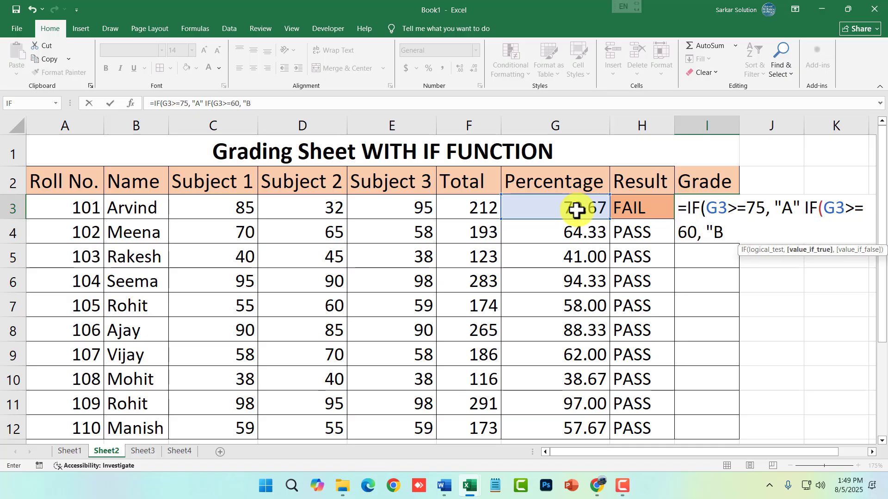
Step: Nest a third IF returning "C" when G3 is at least 50 and "NO GRADE" otherwise, and close all three IFs
{"action": "type", "text": "\", IF"}
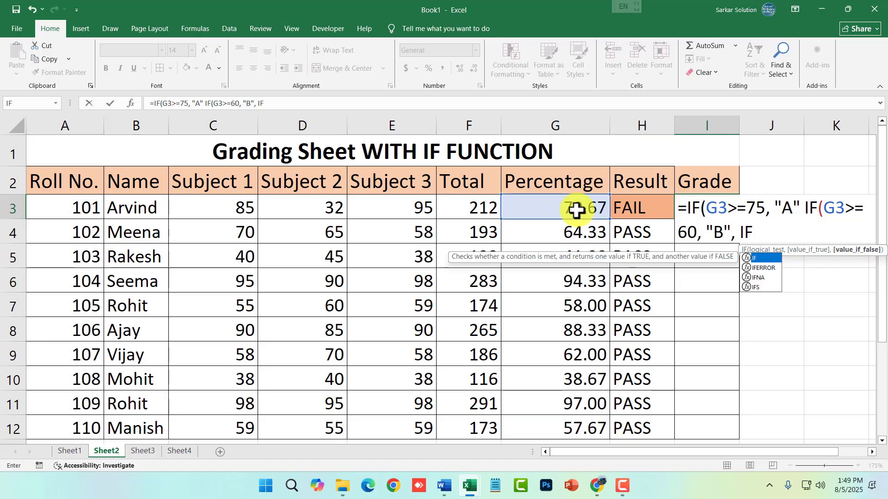
{"action": "type", "text": "("}
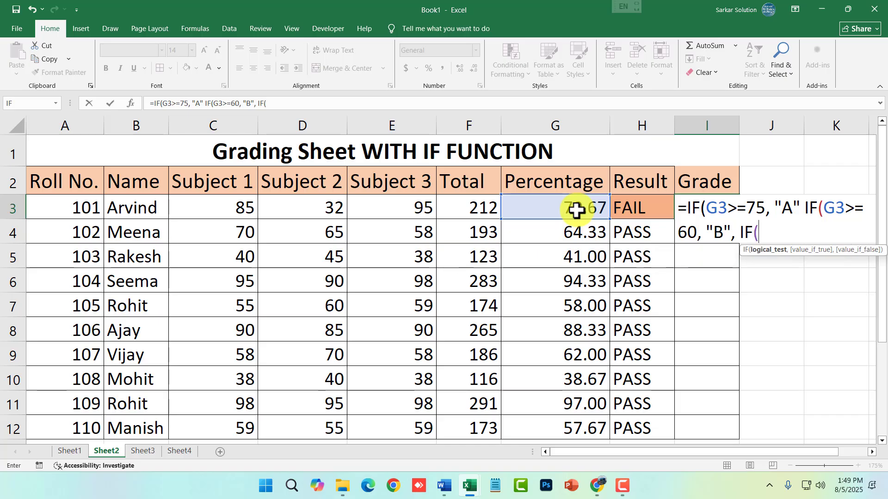
{"action": "type", "text": "G3>="}
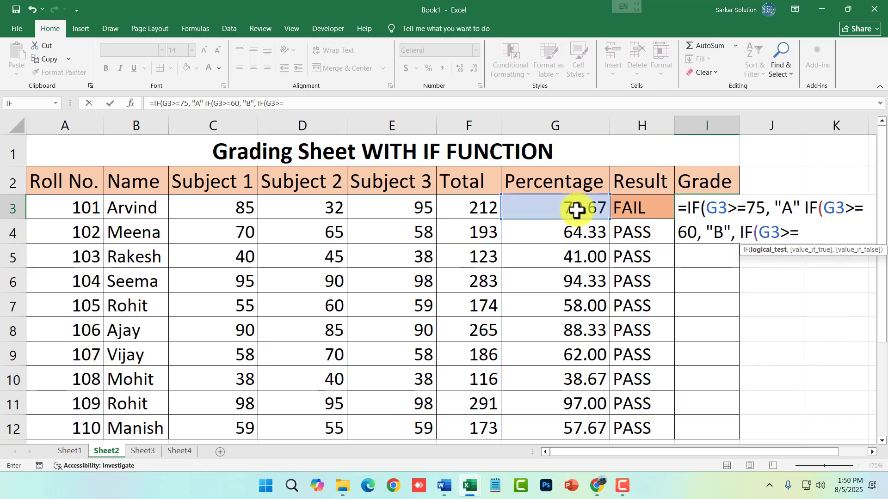
{"action": "type", "text": "50"}
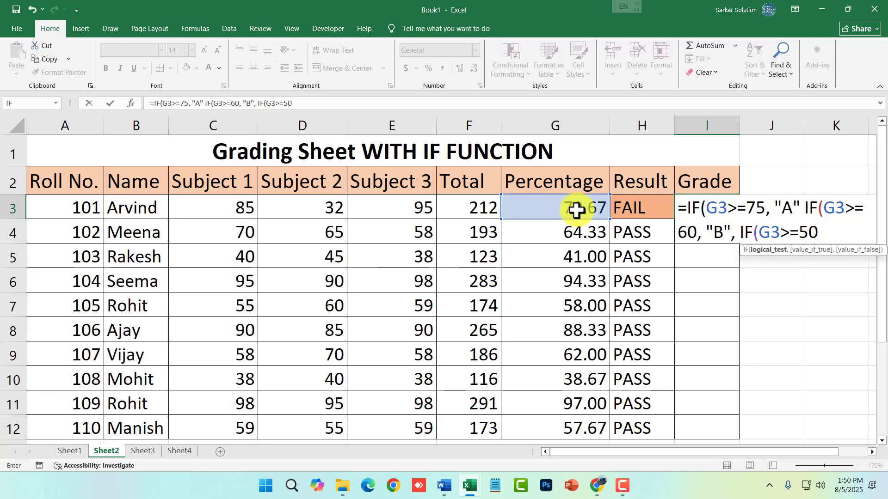
{"action": "type", "text": ", \"C"}
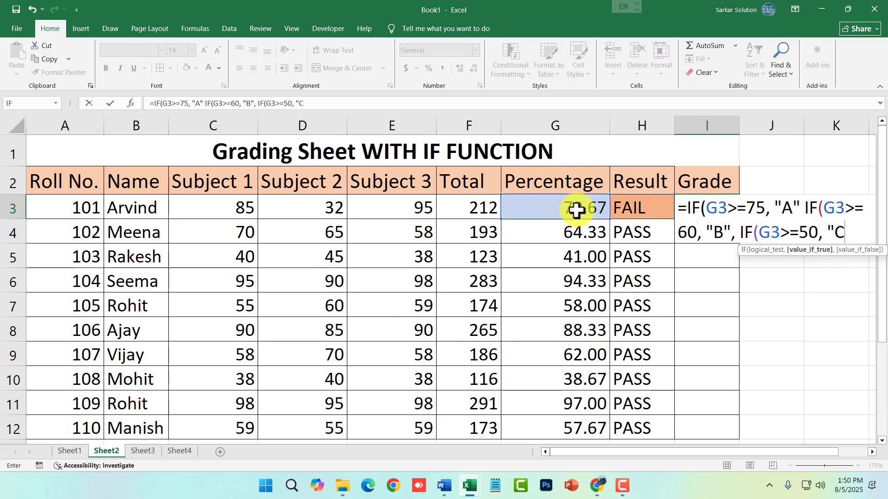
{"action": "type", "text": "\", \""}
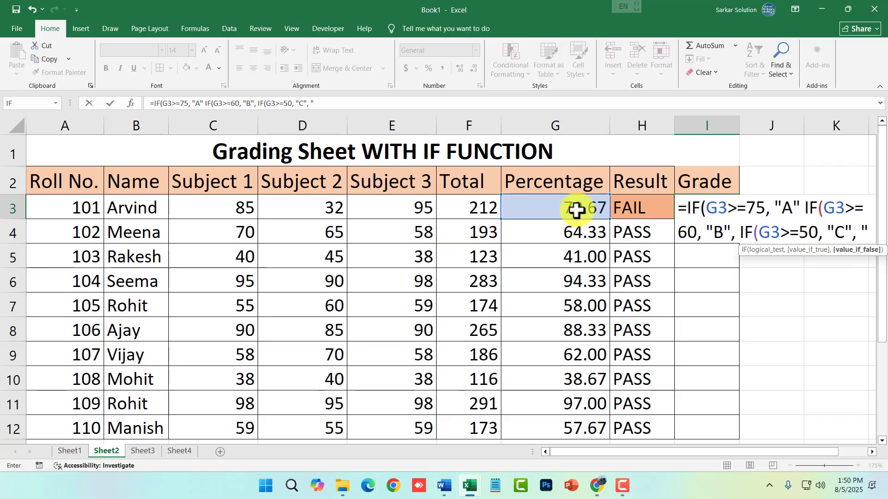
{"action": "type", "text": "NO GRA"}
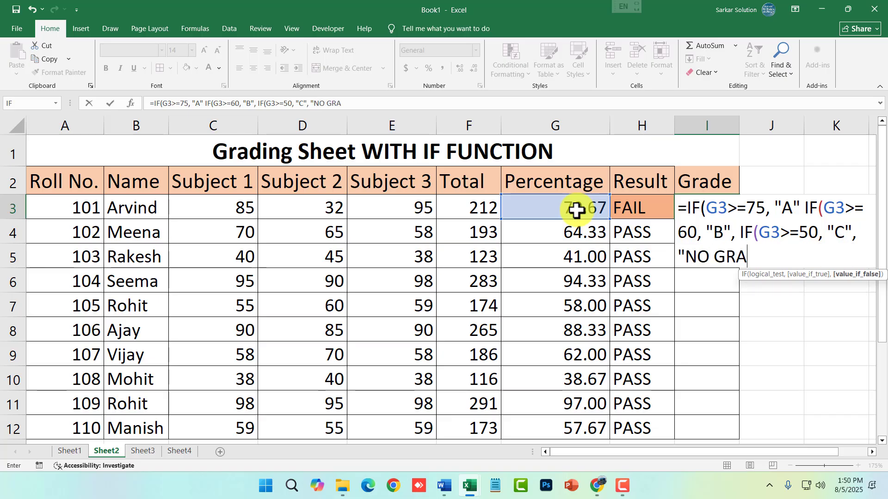
{"action": "type", "text": "DE\""}
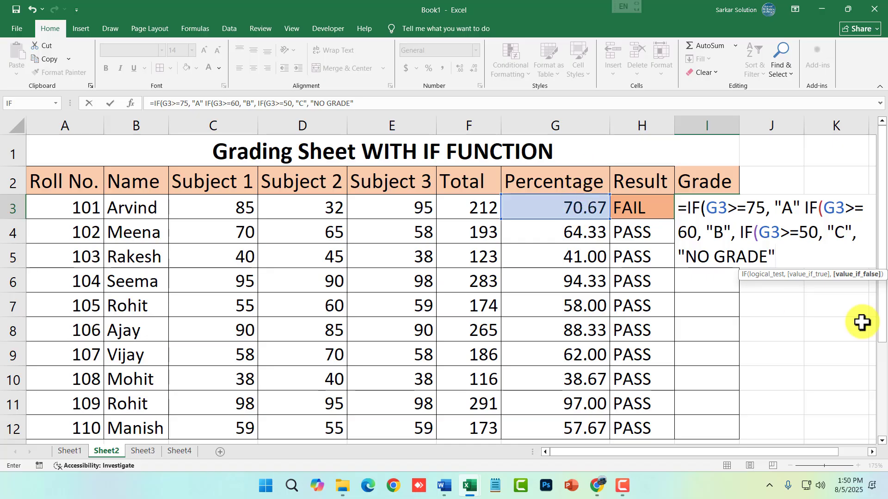
{"action": "type", "text": ")))"}
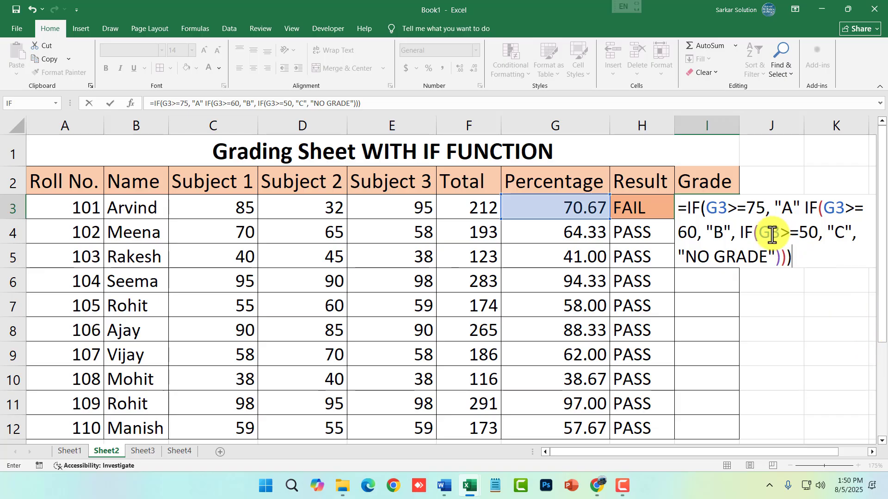
Step: Insert the missing comma after "A" in the nested IF formula and enter it in I3
{"action": "left_click_drag", "start_coordinate": [687, 209], "coordinate": [764, 208]}
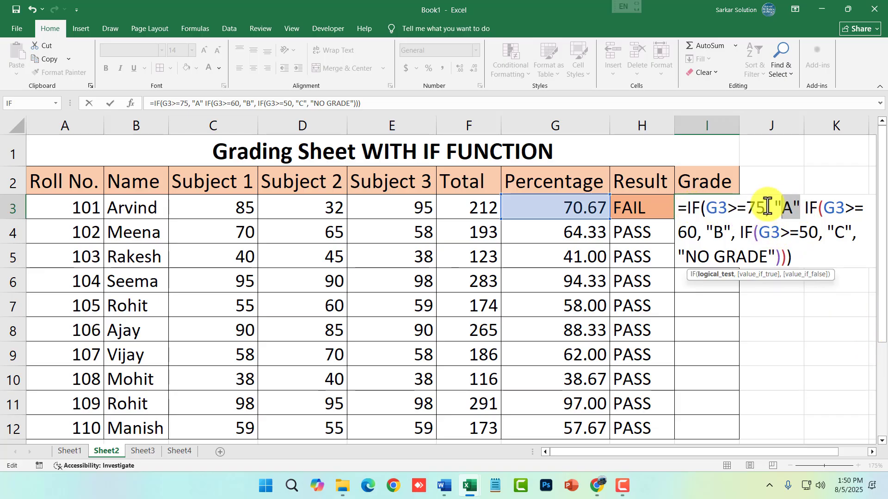
{"action": "left_click_drag", "start_coordinate": [689, 208], "coordinate": [797, 212]}
{"action": "left_click", "coordinate": [801, 213]}
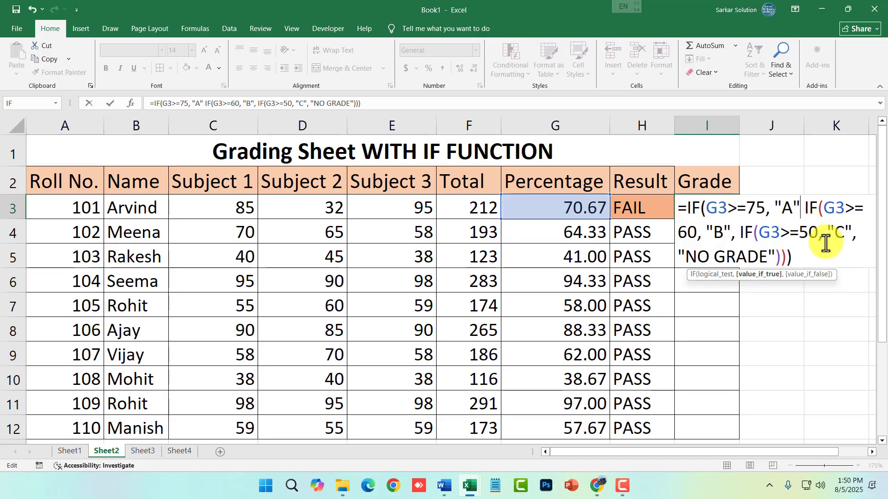
{"action": "type", "text": ","}
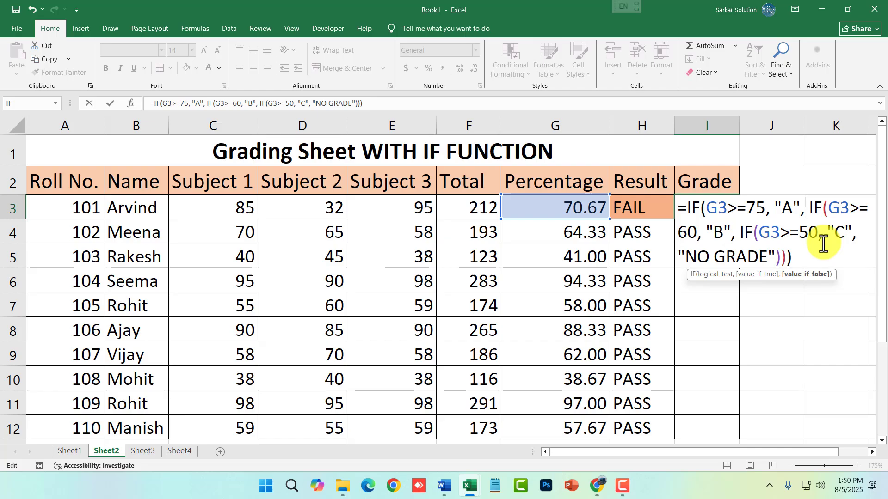
{"action": "key", "text": "Return"}
{"action": "left_click", "coordinate": [694, 208]}
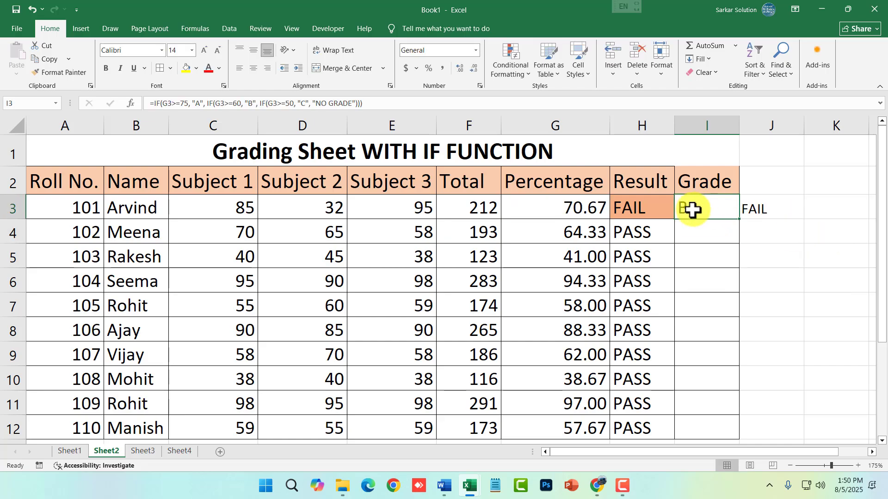
Step: Set the Subject 2 mark of roll no. 101, in D3, to 95 to test the grade formula
{"action": "left_click", "coordinate": [319, 211]}
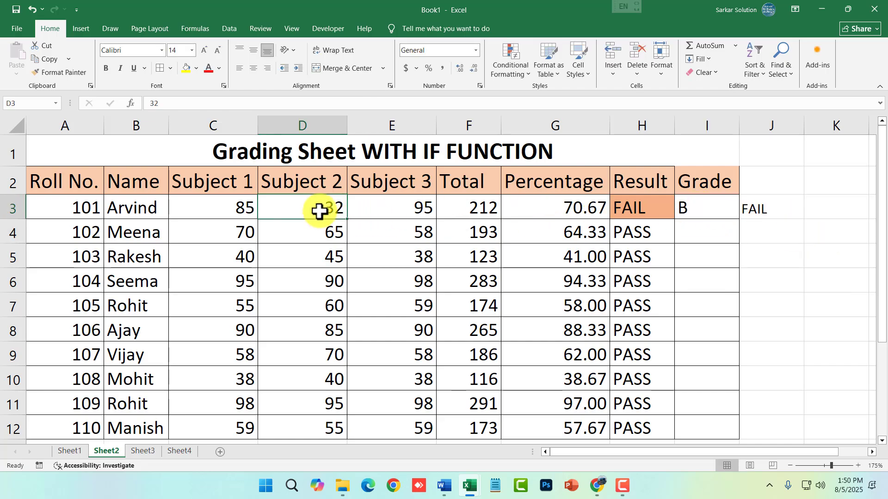
{"action": "type", "text": "95"}
{"action": "key", "text": "Return"}
{"action": "left_click", "coordinate": [705, 213]}
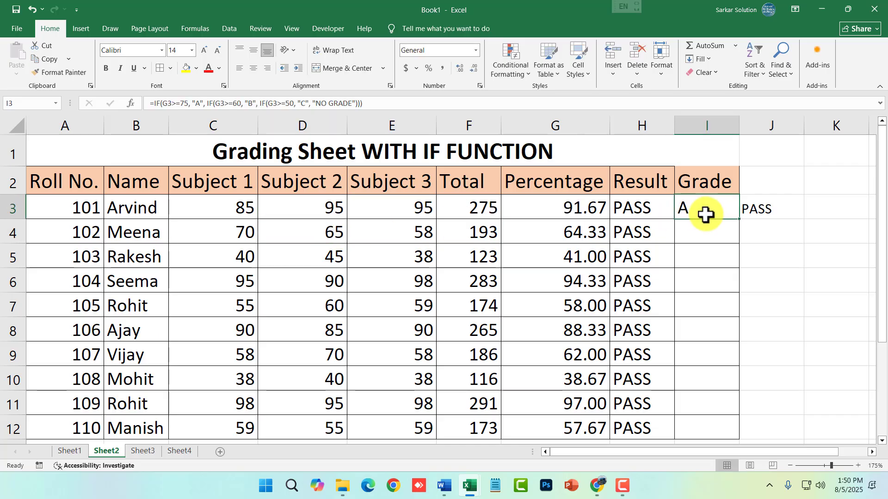
Step: Examine the result, marks, percentage and nested IF grade formula of roll no. 101, leaving them as they are
{"action": "left_click", "coordinate": [620, 206]}
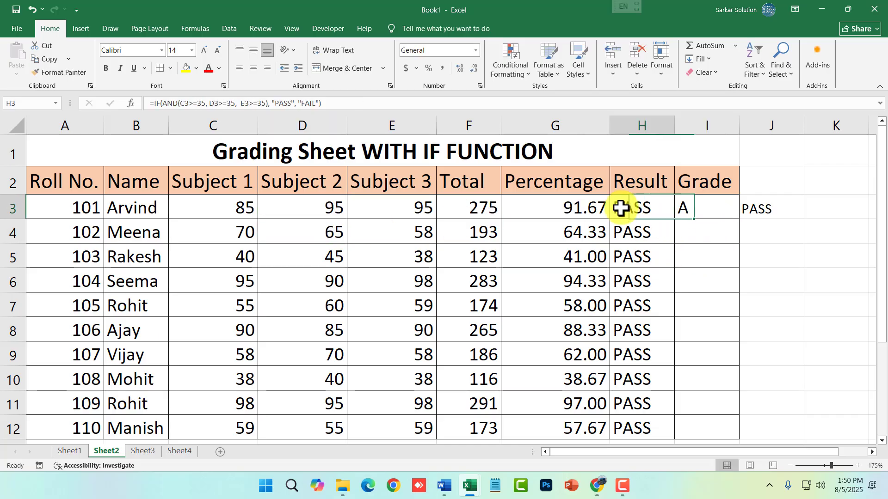
{"action": "left_click", "coordinate": [334, 205]}
{"action": "left_click_drag", "start_coordinate": [255, 210], "coordinate": [484, 206]}
{"action": "left_click", "coordinate": [581, 208]}
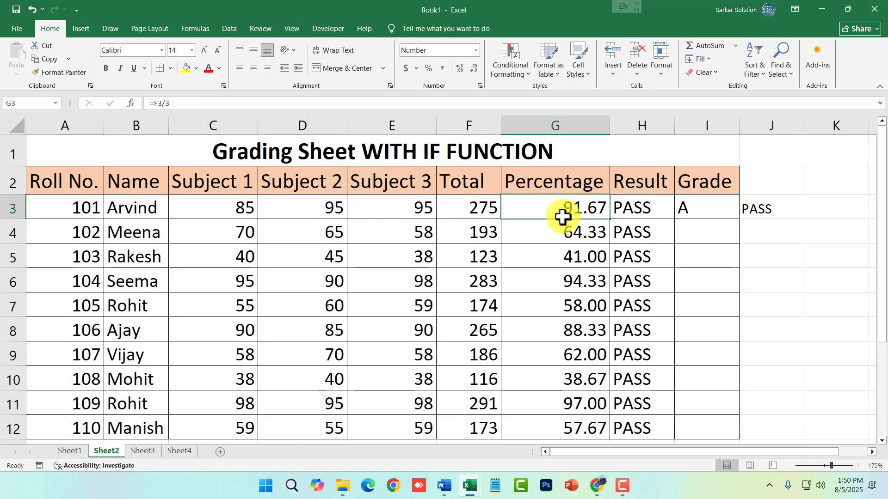
{"action": "left_click", "coordinate": [707, 207]}
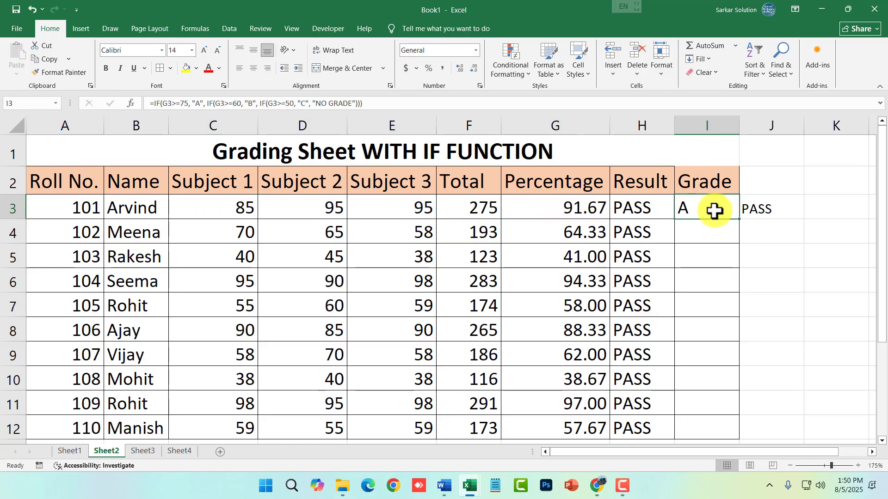
{"action": "double_click", "coordinate": [715, 210]}
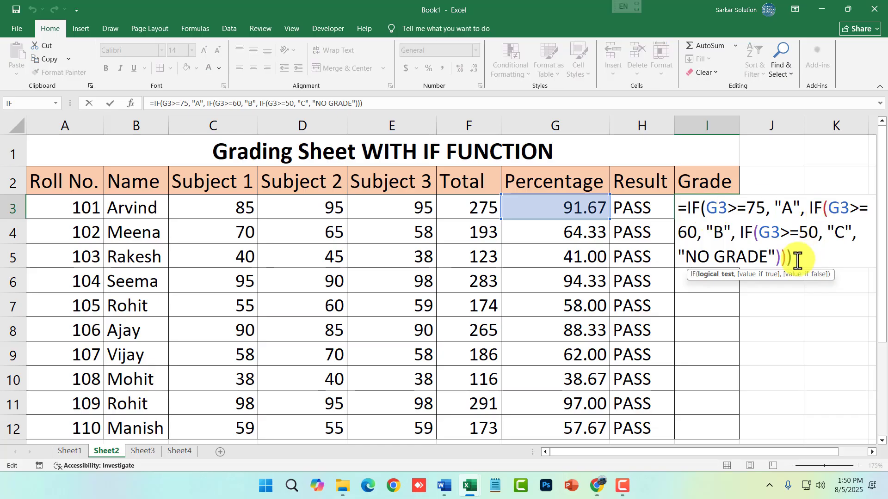
{"action": "key", "text": "Return"}
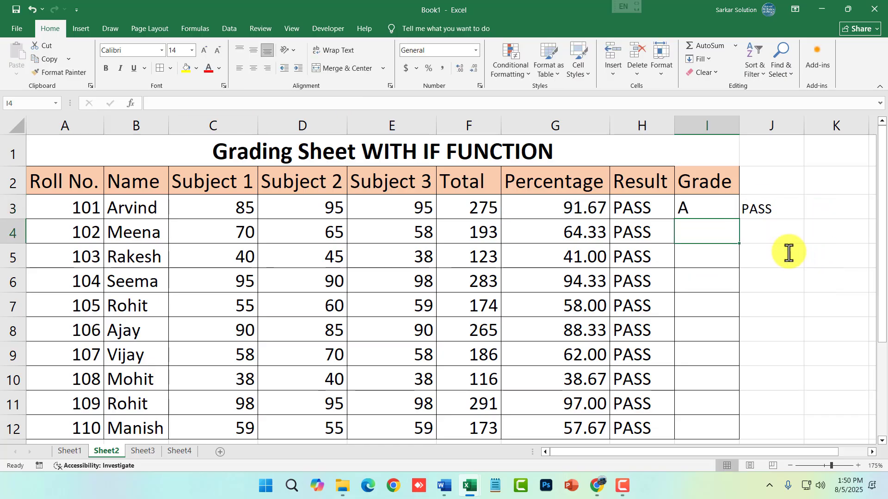
Step: Fill the grade formula from I3 down to I12 and check the Grade column
{"action": "left_click", "coordinate": [737, 215]}
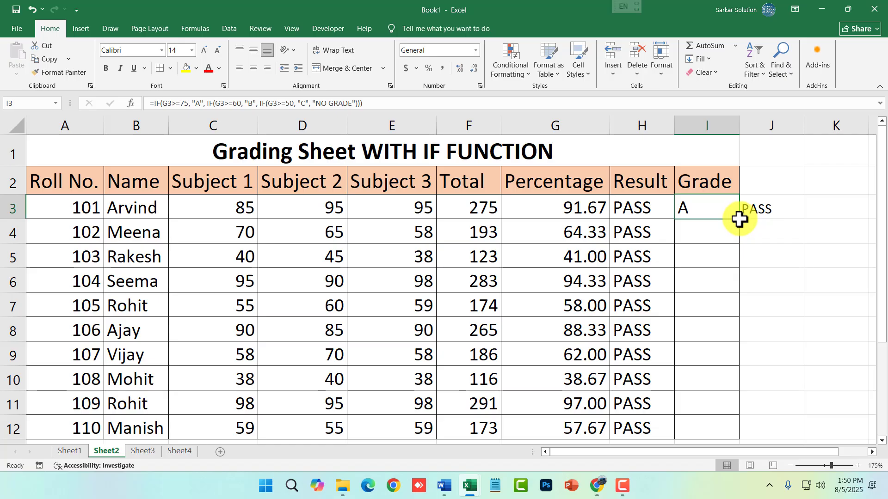
{"action": "left_click_drag", "start_coordinate": [739, 219], "coordinate": [726, 437]}
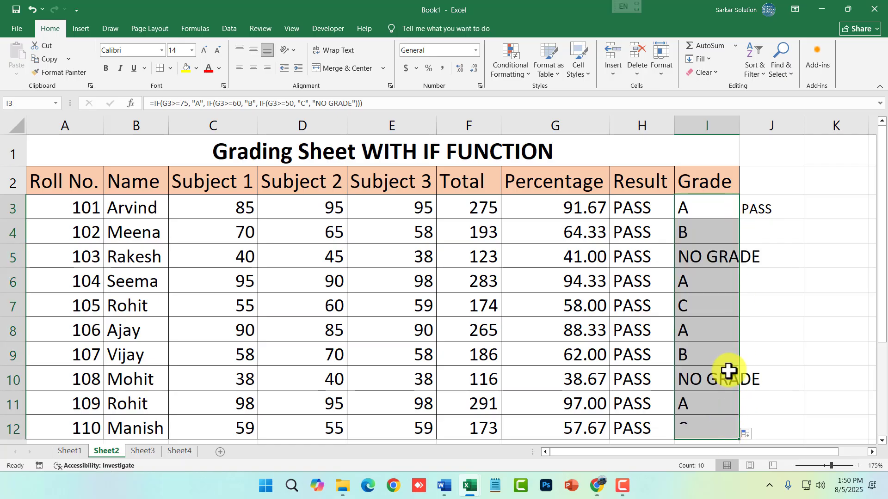
{"action": "left_click", "coordinate": [789, 348]}
{"action": "left_click", "coordinate": [706, 263]}
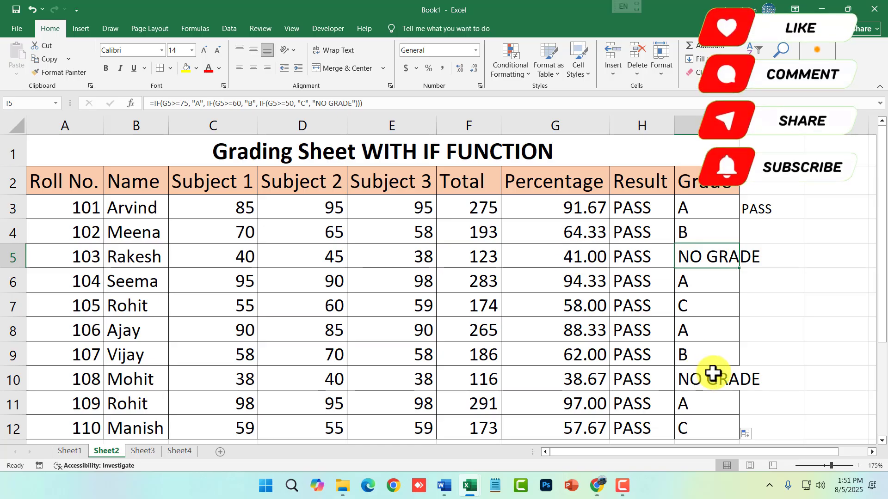
{"action": "left_click", "coordinate": [789, 351]}
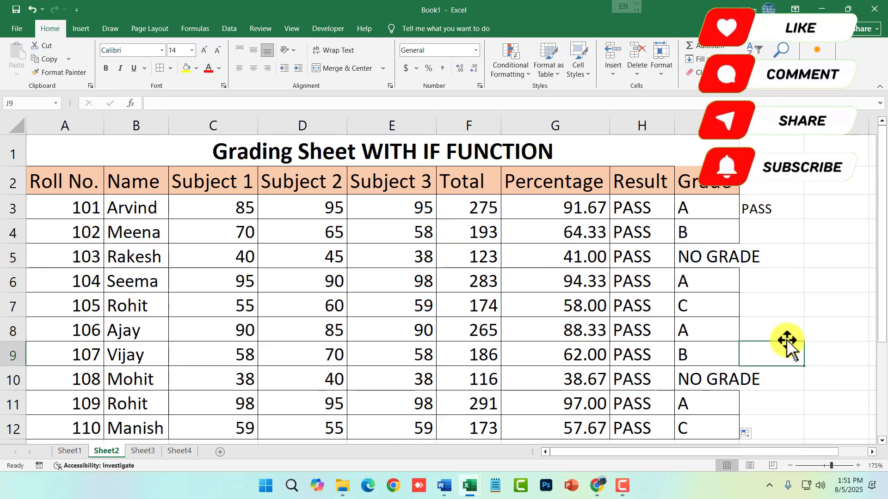
Step: Review the attendance tracker on Sheet1 and return to the grading sheet on Sheet2
{"action": "left_click", "coordinate": [81, 450]}
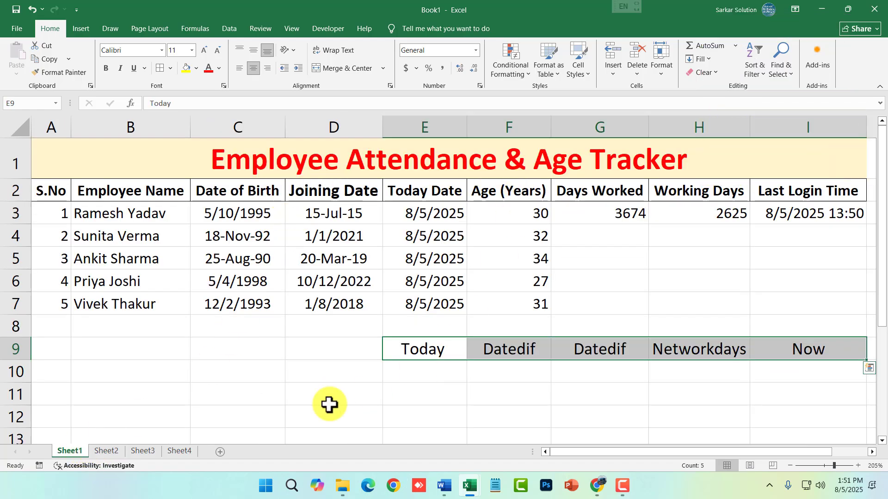
{"action": "left_click", "coordinate": [106, 451]}
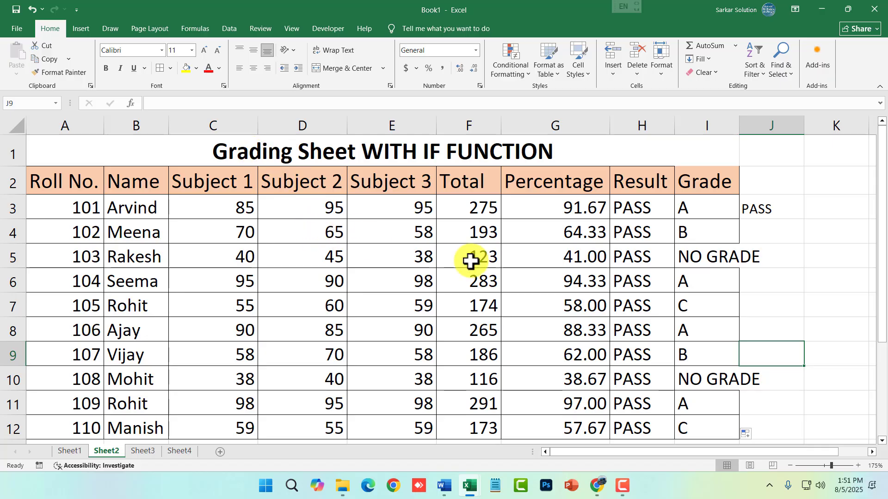
{"action": "left_click", "coordinate": [570, 283]}
{"action": "left_click", "coordinate": [491, 296]}
{"action": "left_click", "coordinate": [426, 337]}
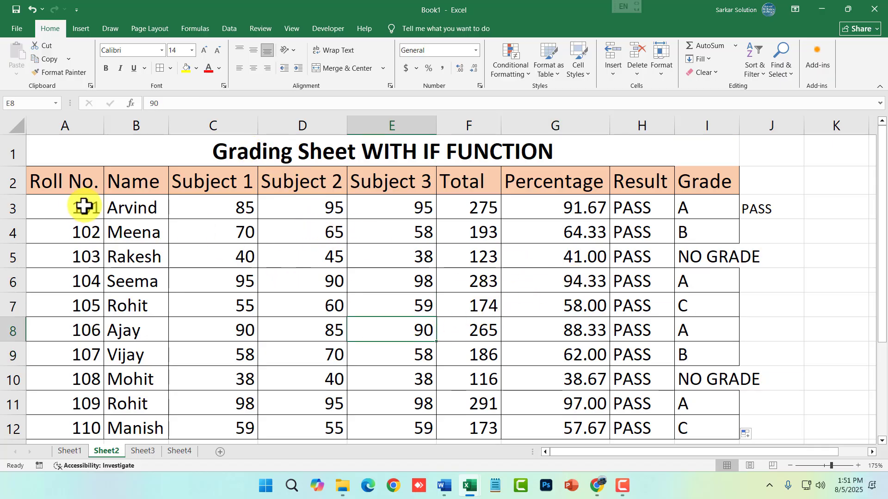